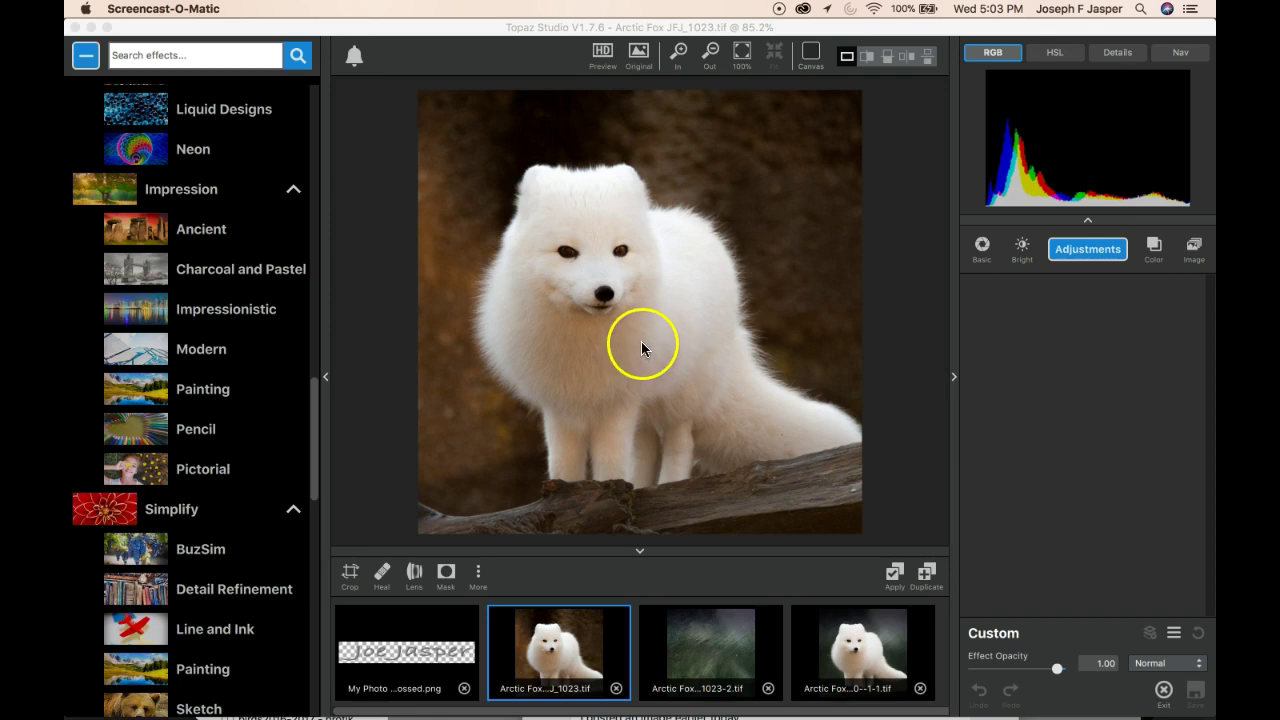
- Preview the finished fox composite, zoomed in to actual size and beyond
click(703, 645)
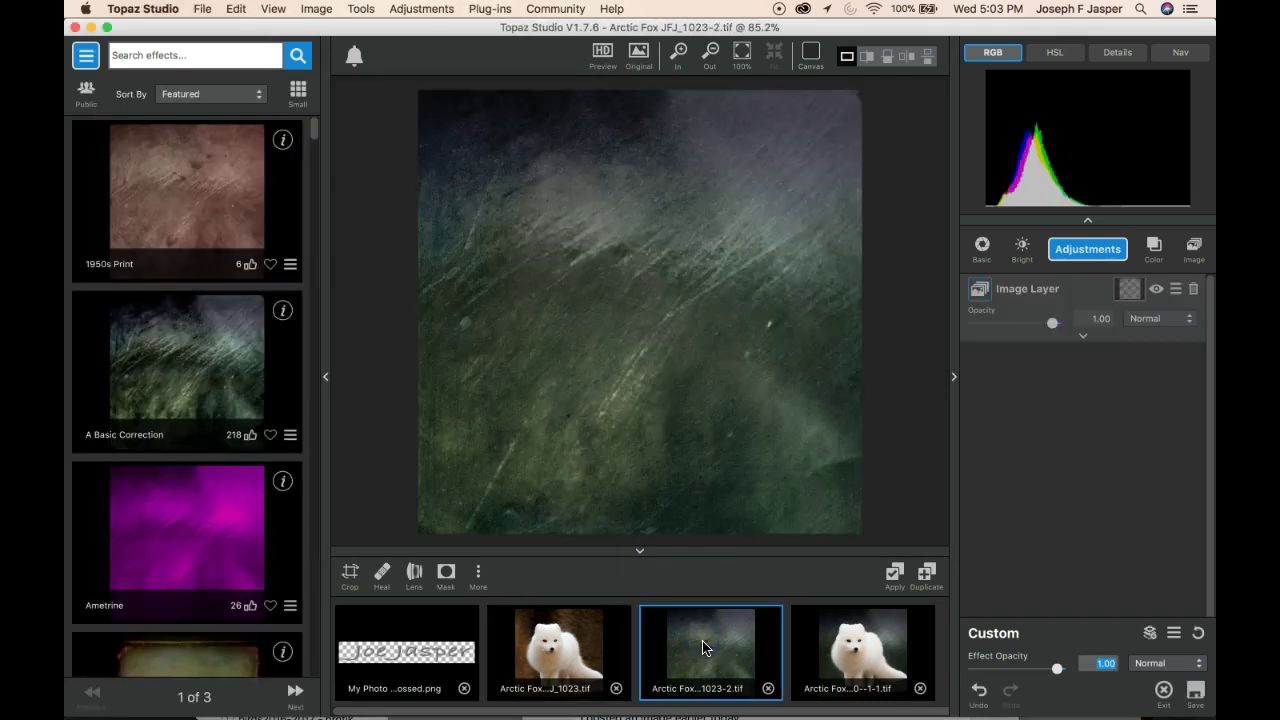
click(851, 657)
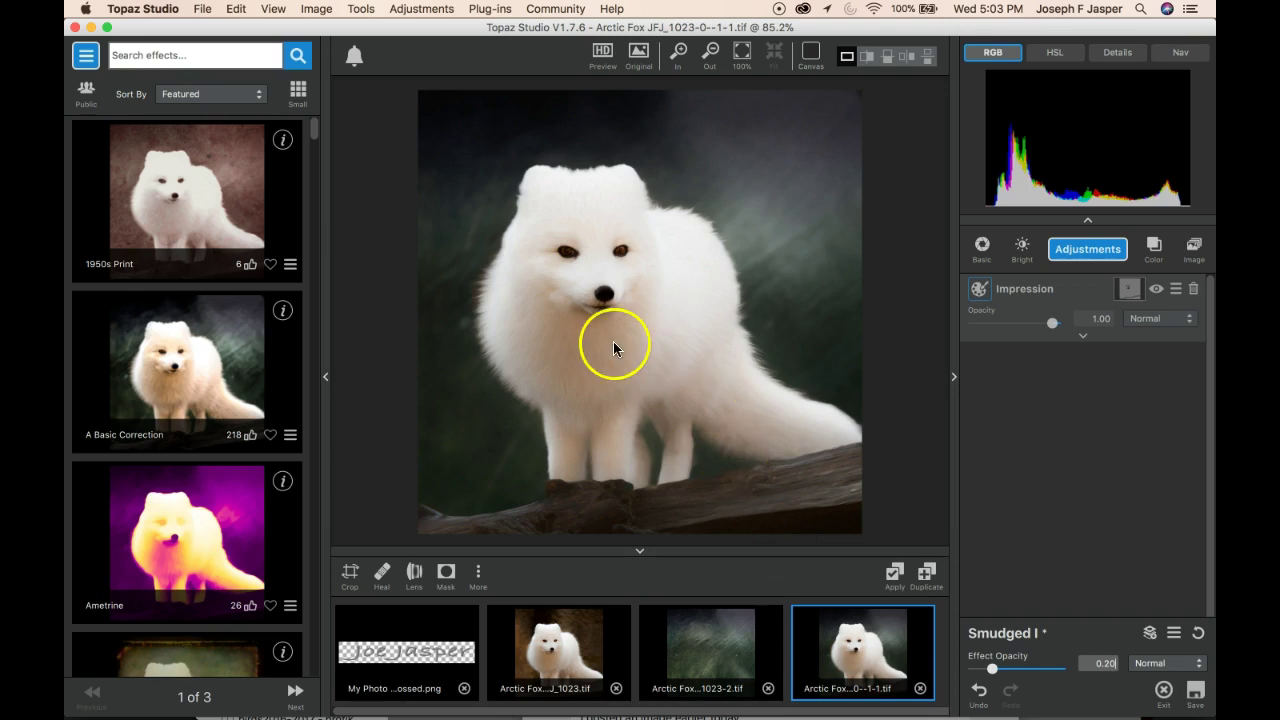
click(741, 58)
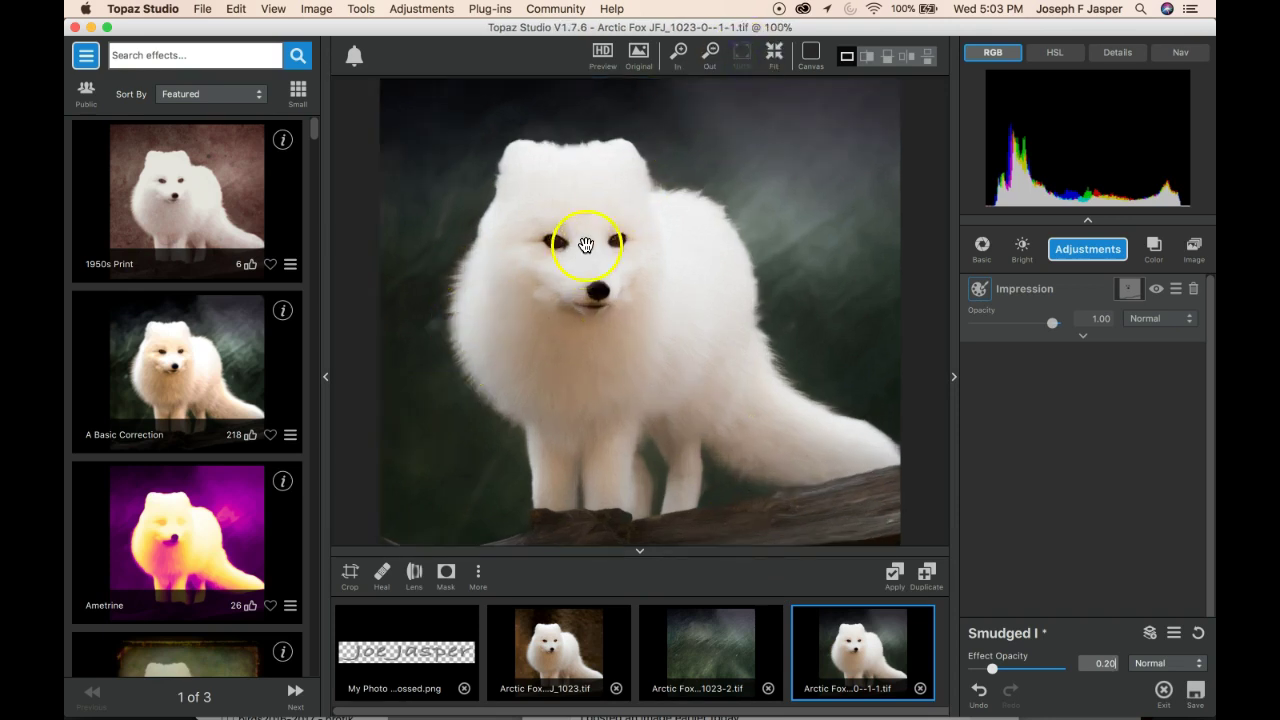
mouse_move(704, 72)
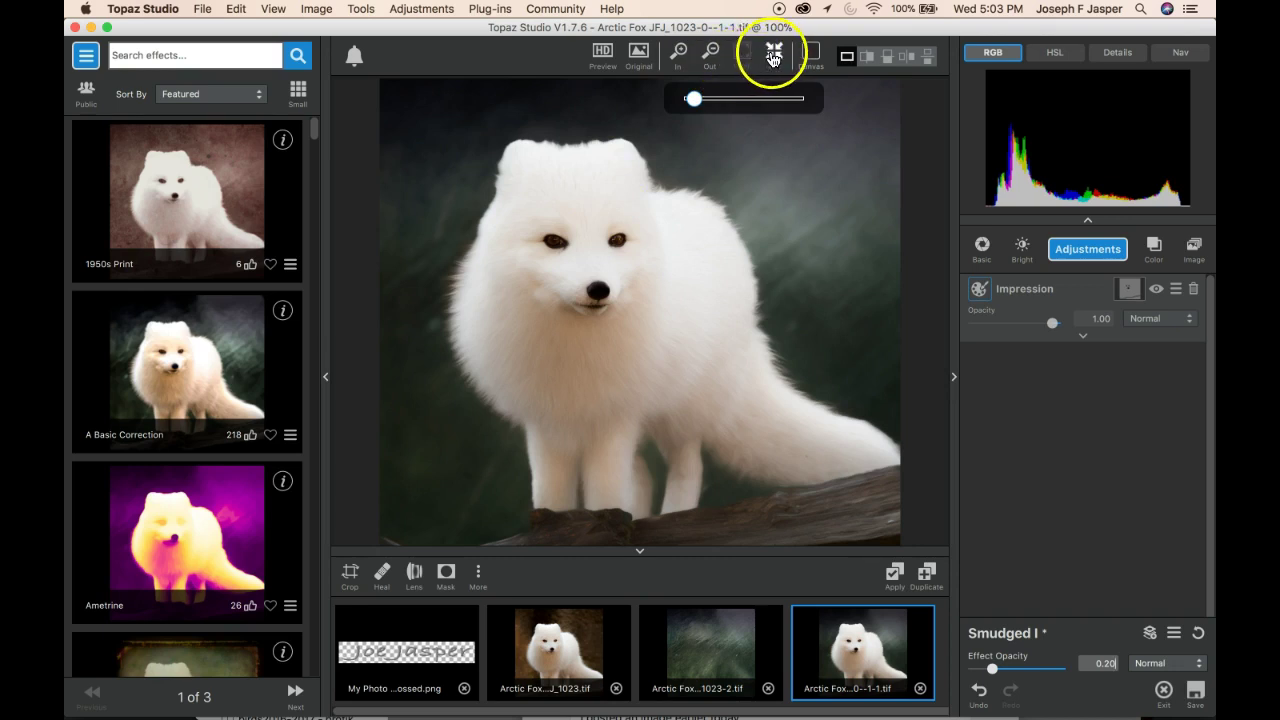
click(678, 52)
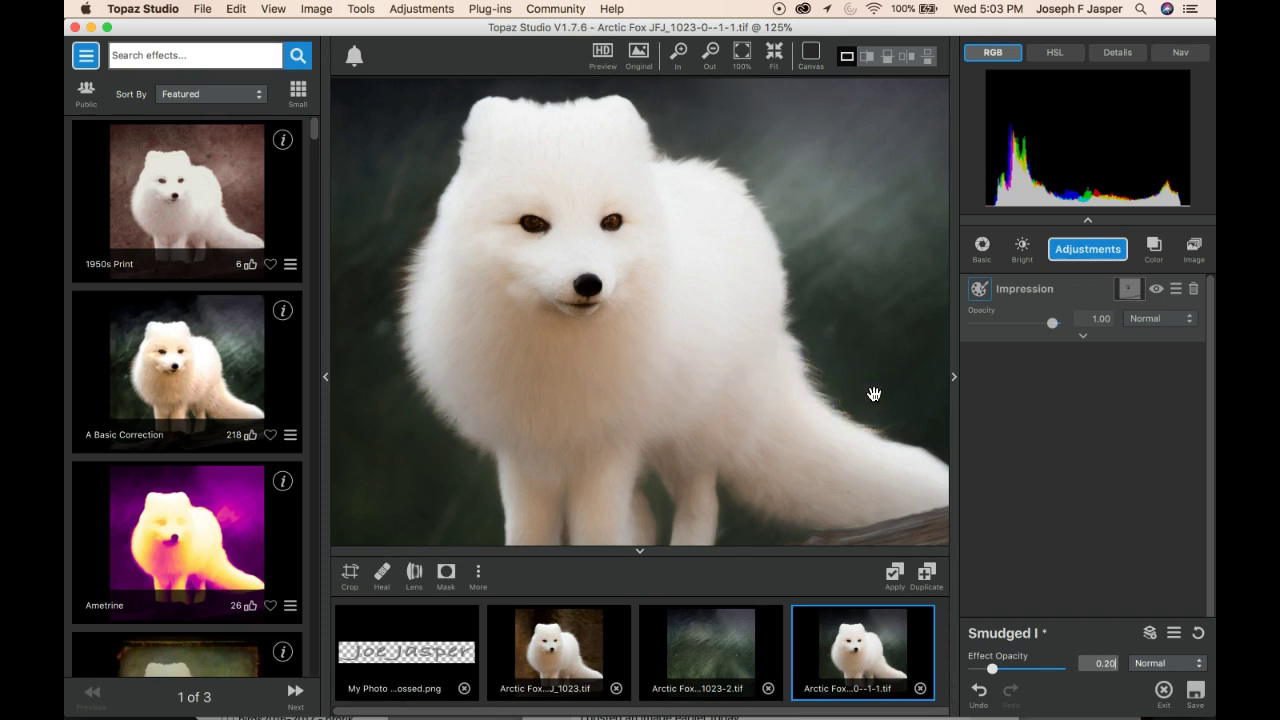
click(870, 358)
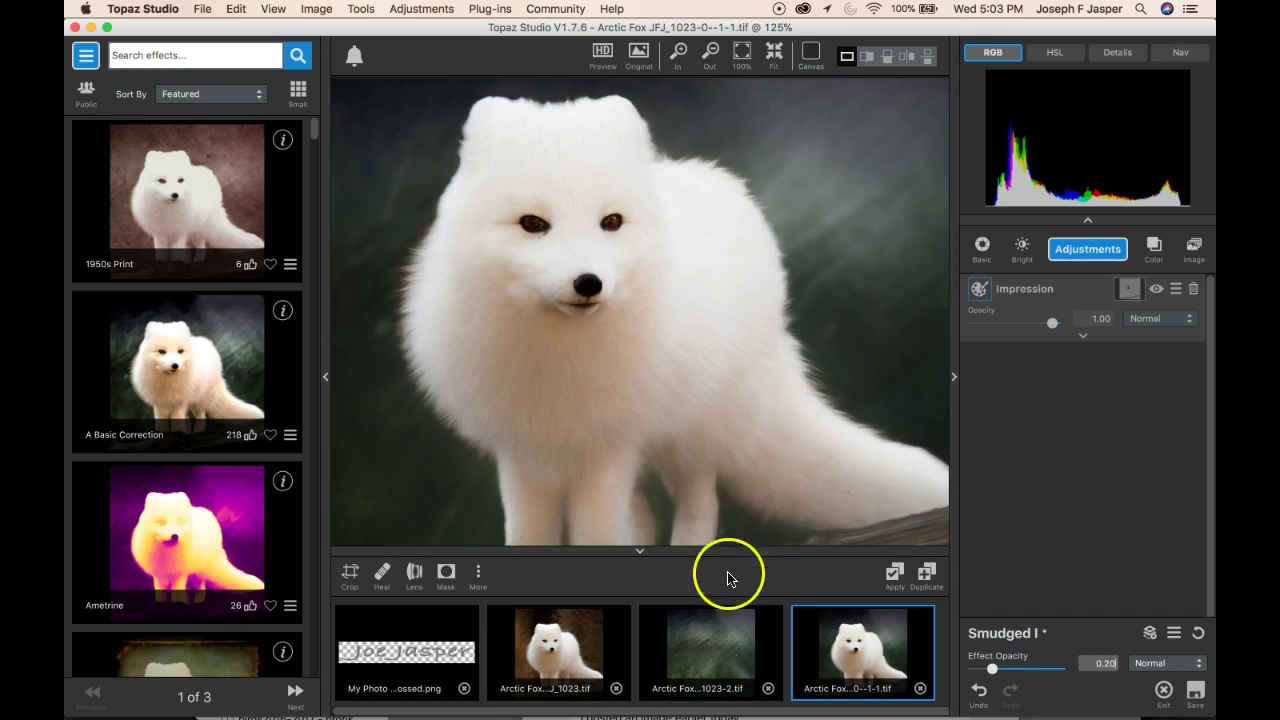
- Make two duplicates of the original arctic fox photo project and select the newest copy
click(580, 655)
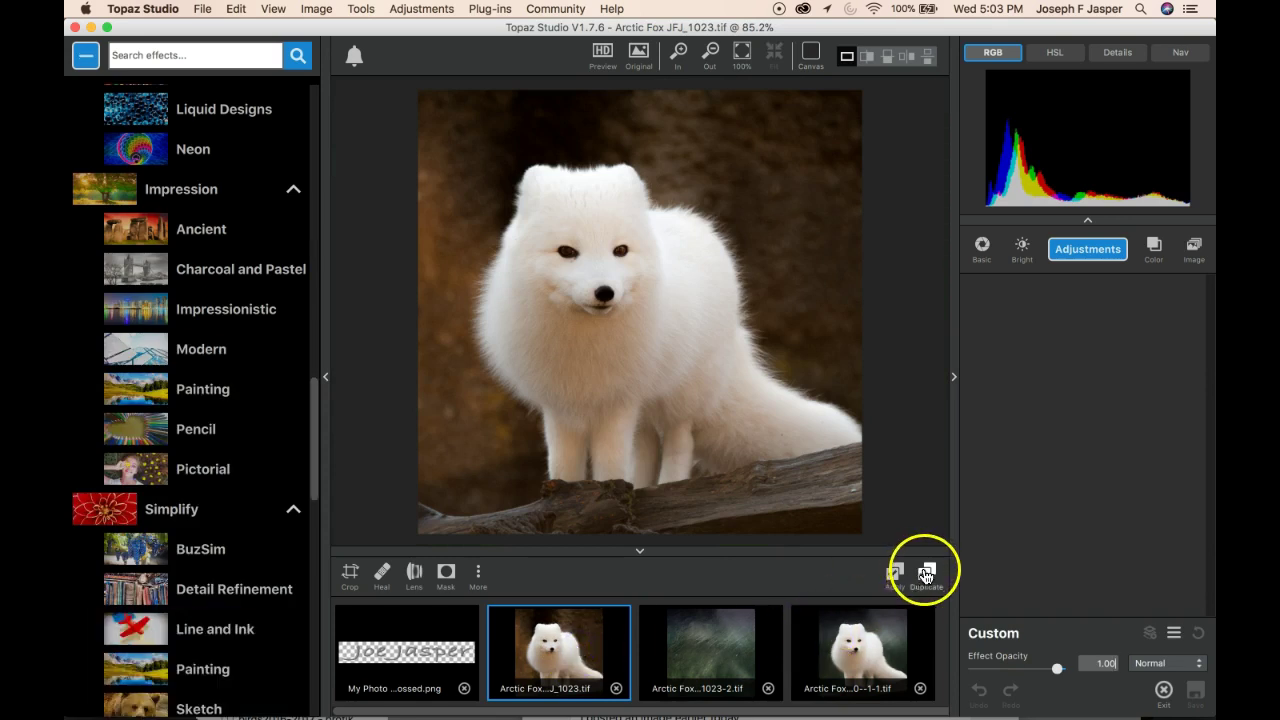
click(925, 577)
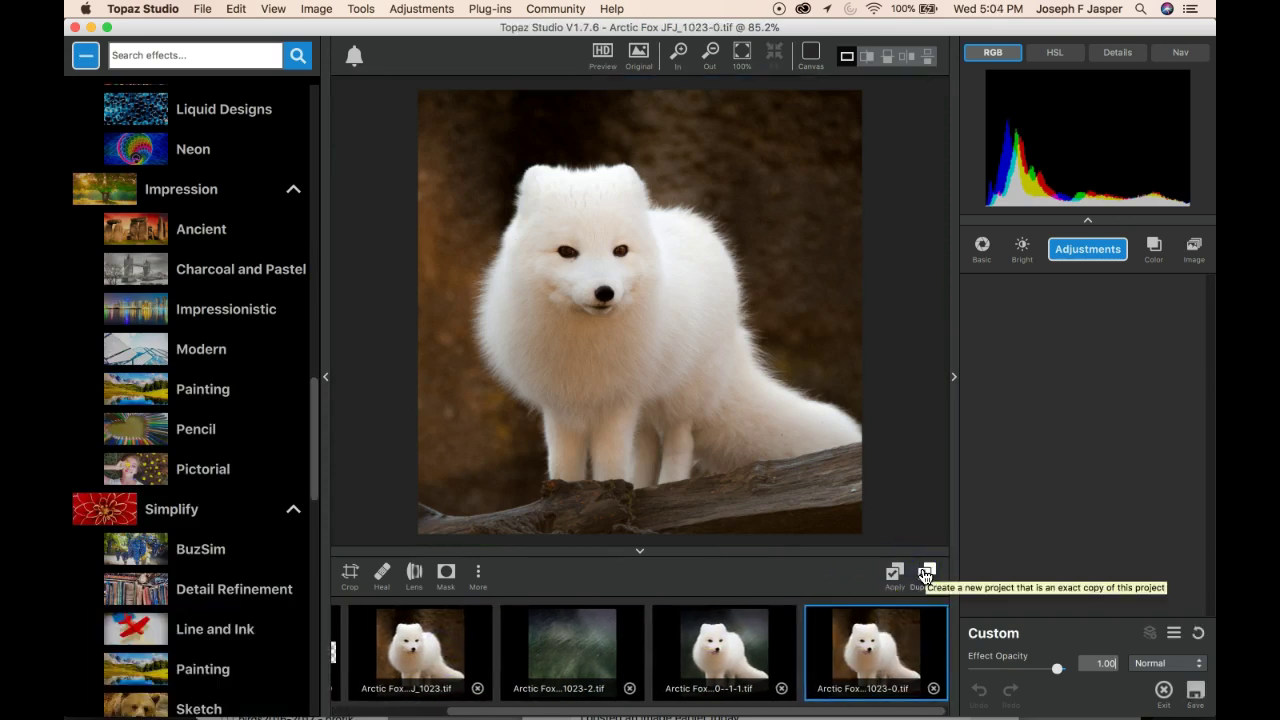
click(926, 576)
click(840, 655)
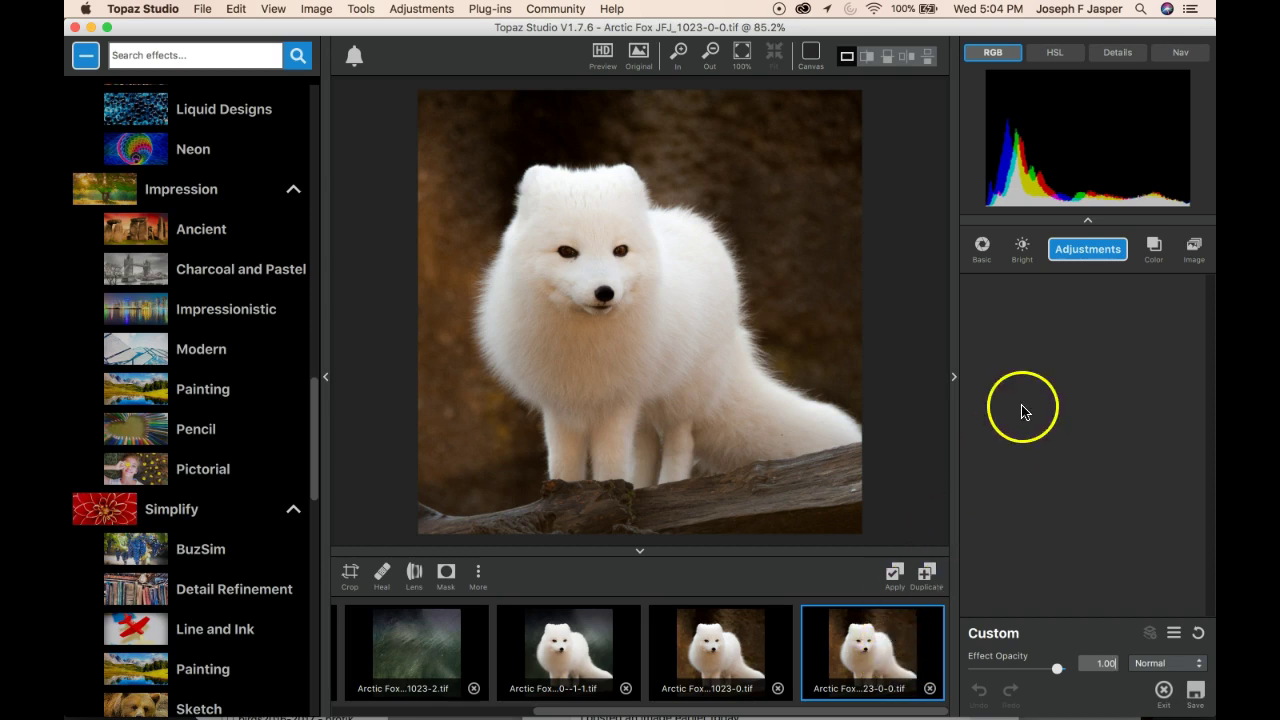
- Add a Black and White adjustment to the copy at default settings
click(1086, 257)
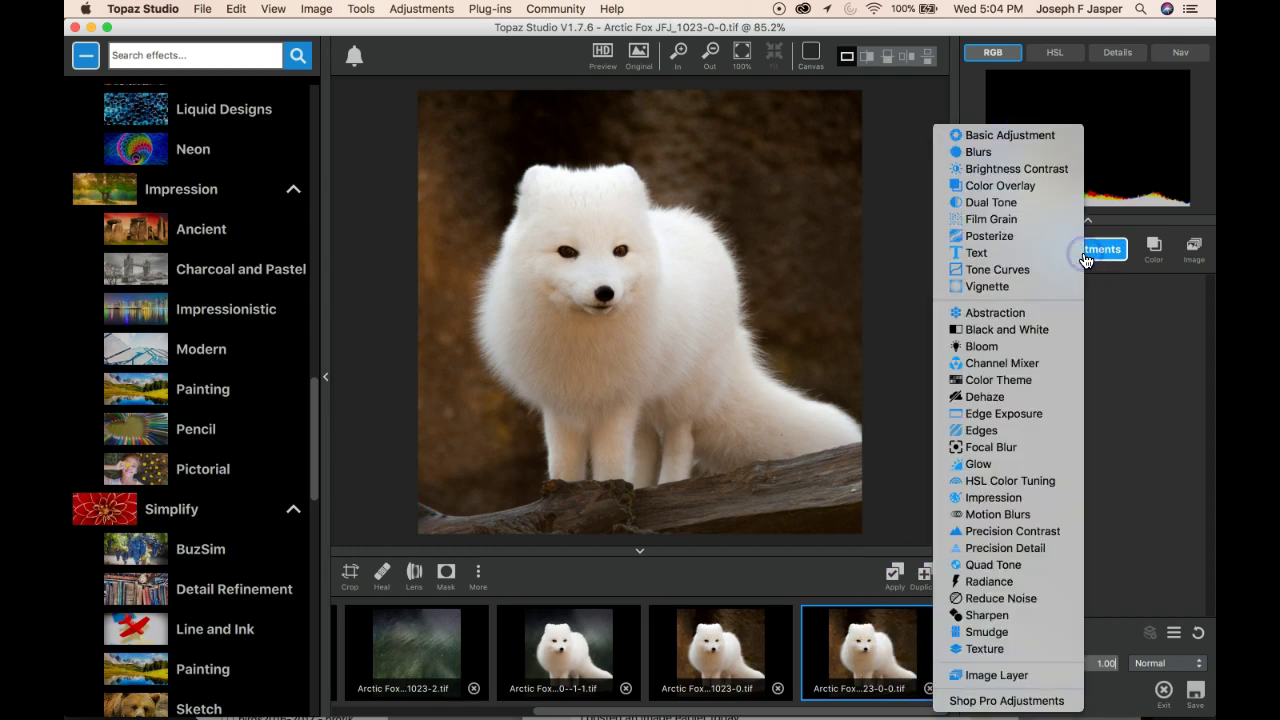
click(1021, 331)
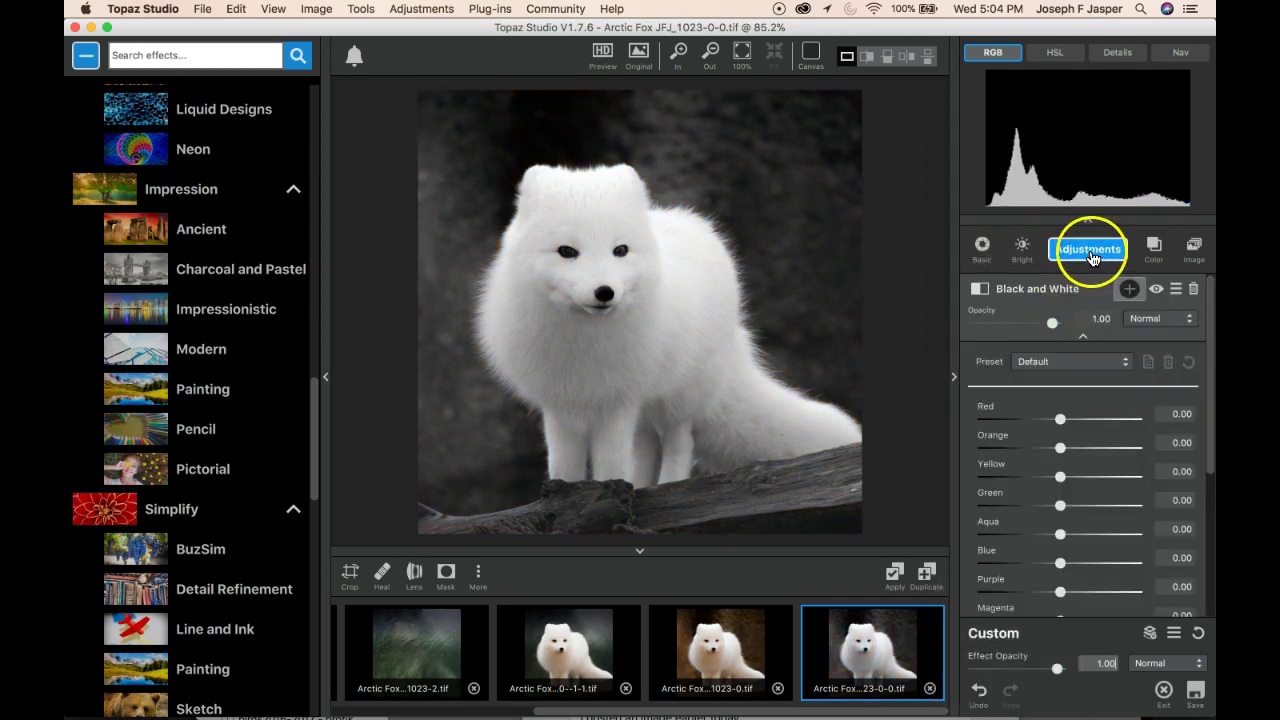
click(1091, 255)
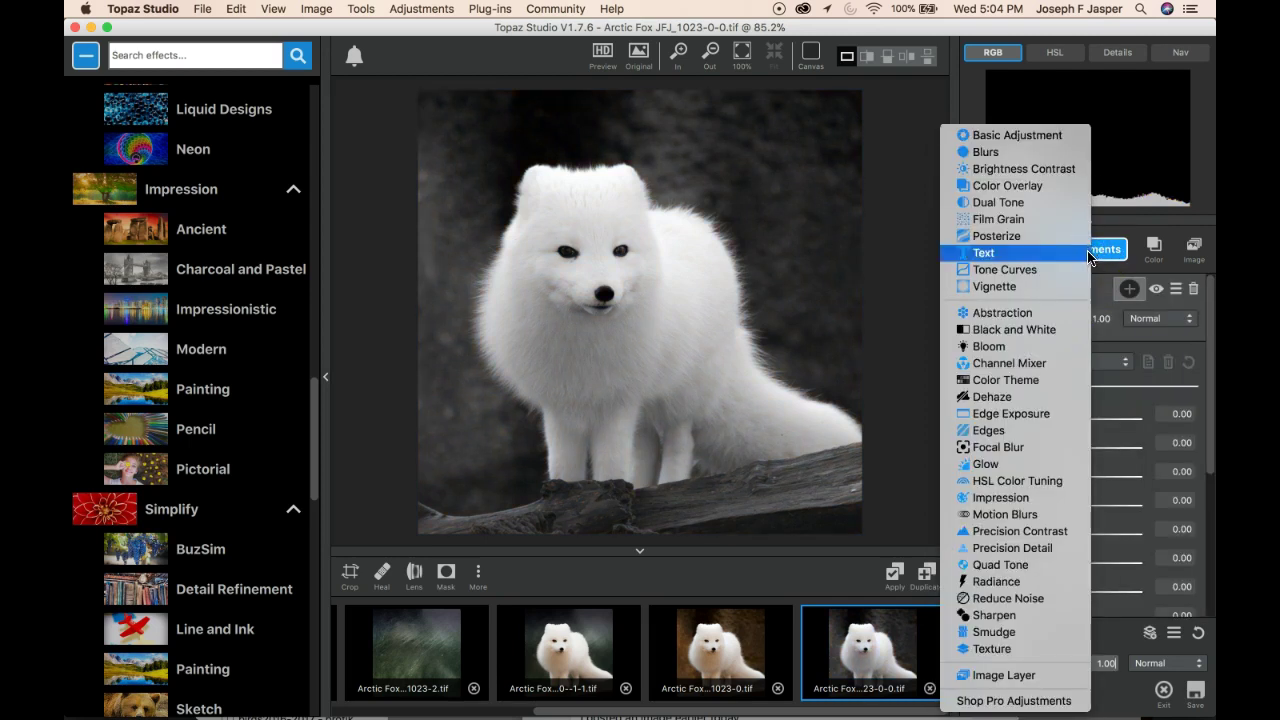
- Add a Tone Curves adjustment and pull the black and white points toward each other
click(1049, 273)
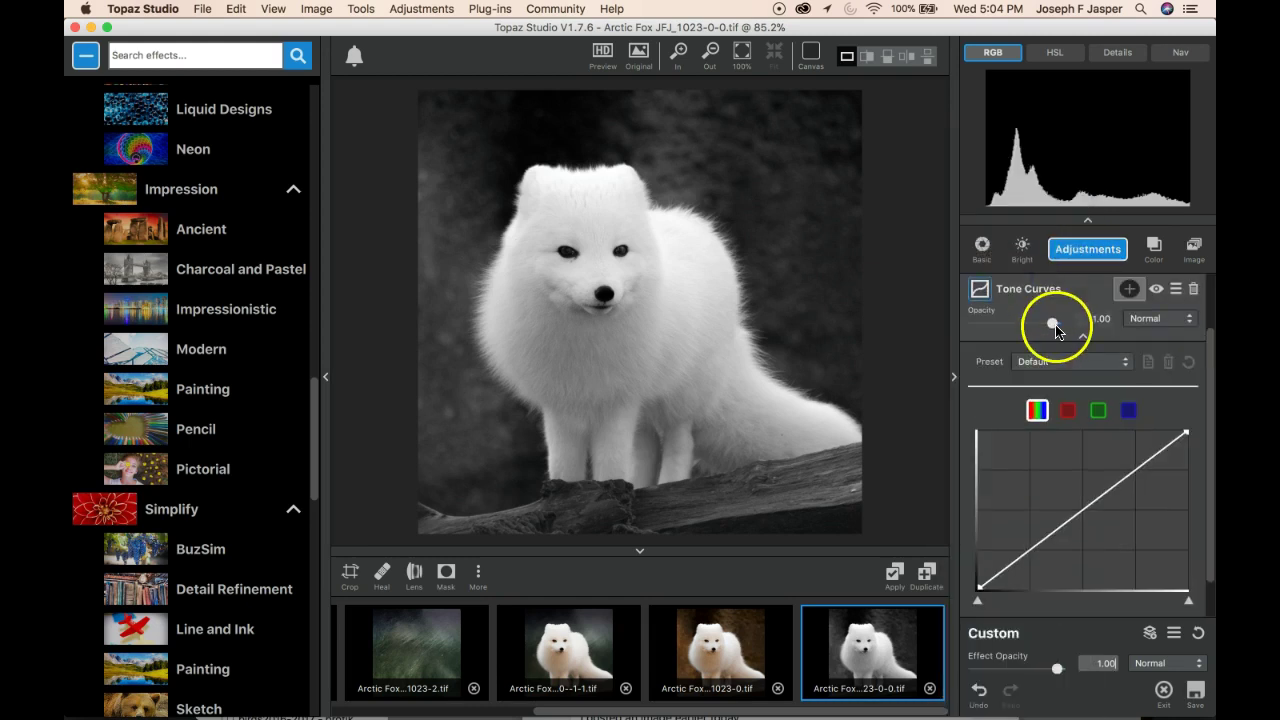
drag(977, 603, 1021, 600)
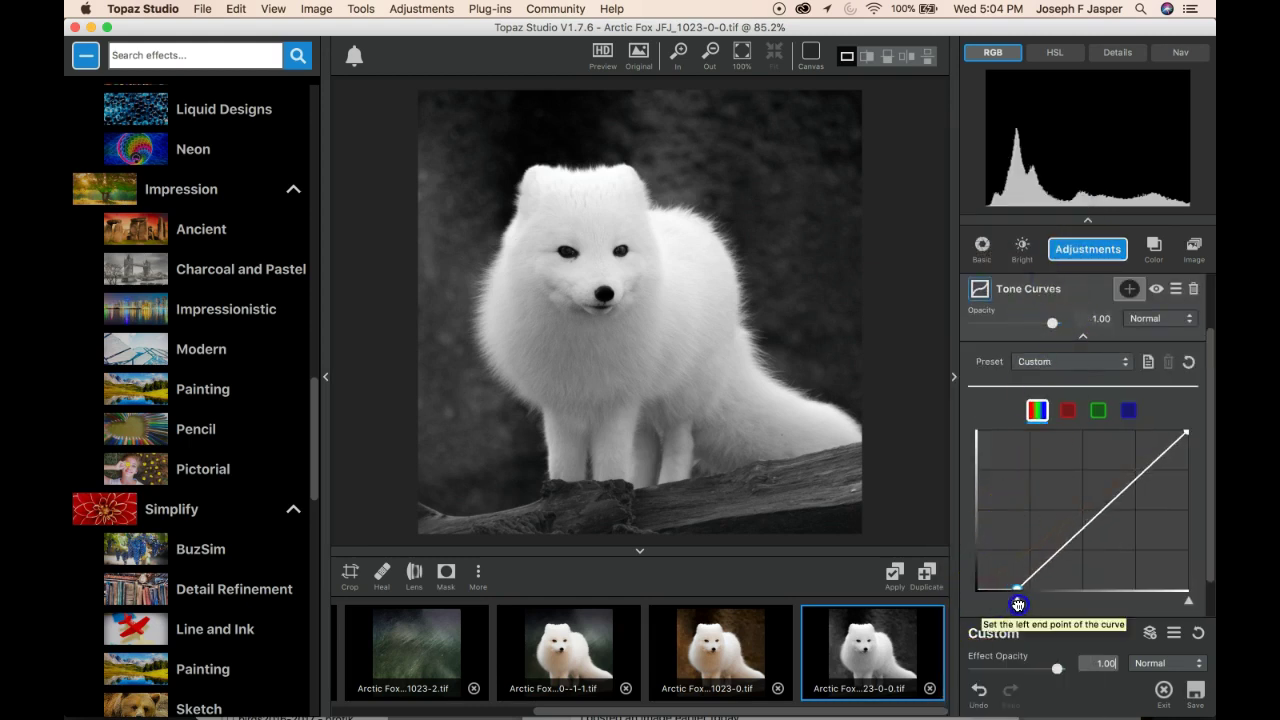
click(1125, 596)
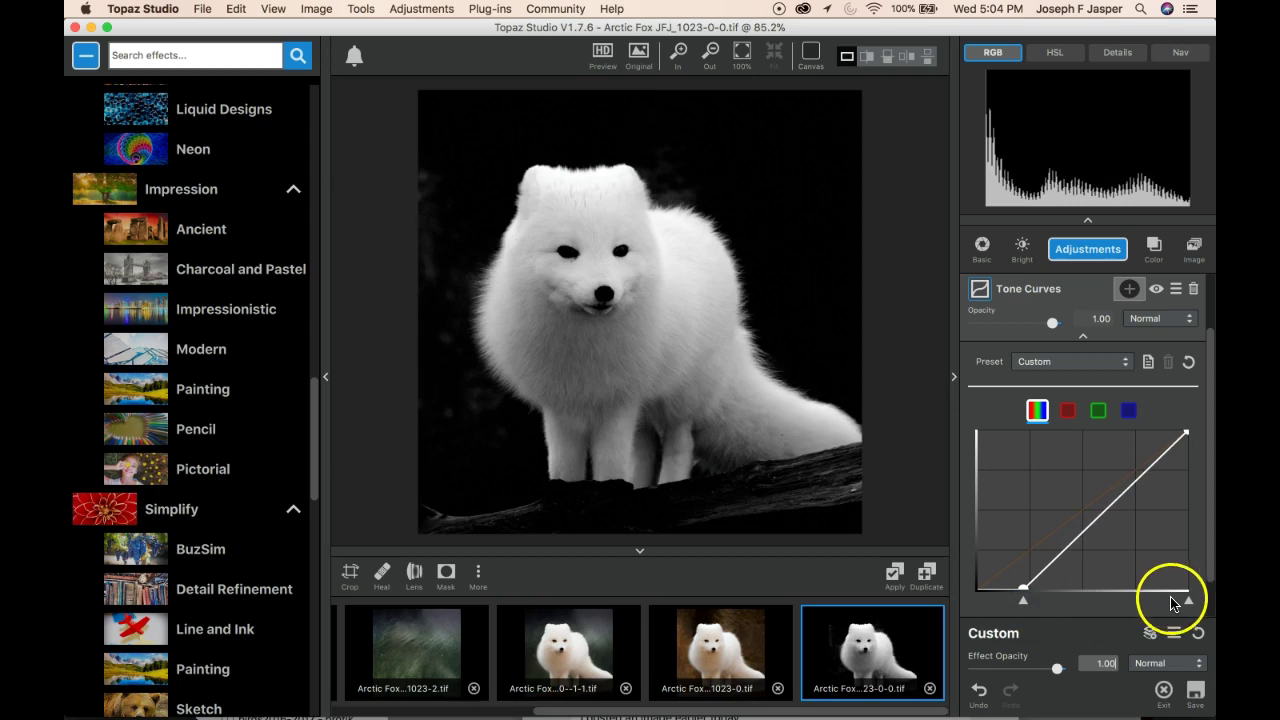
drag(1188, 600, 1087, 606)
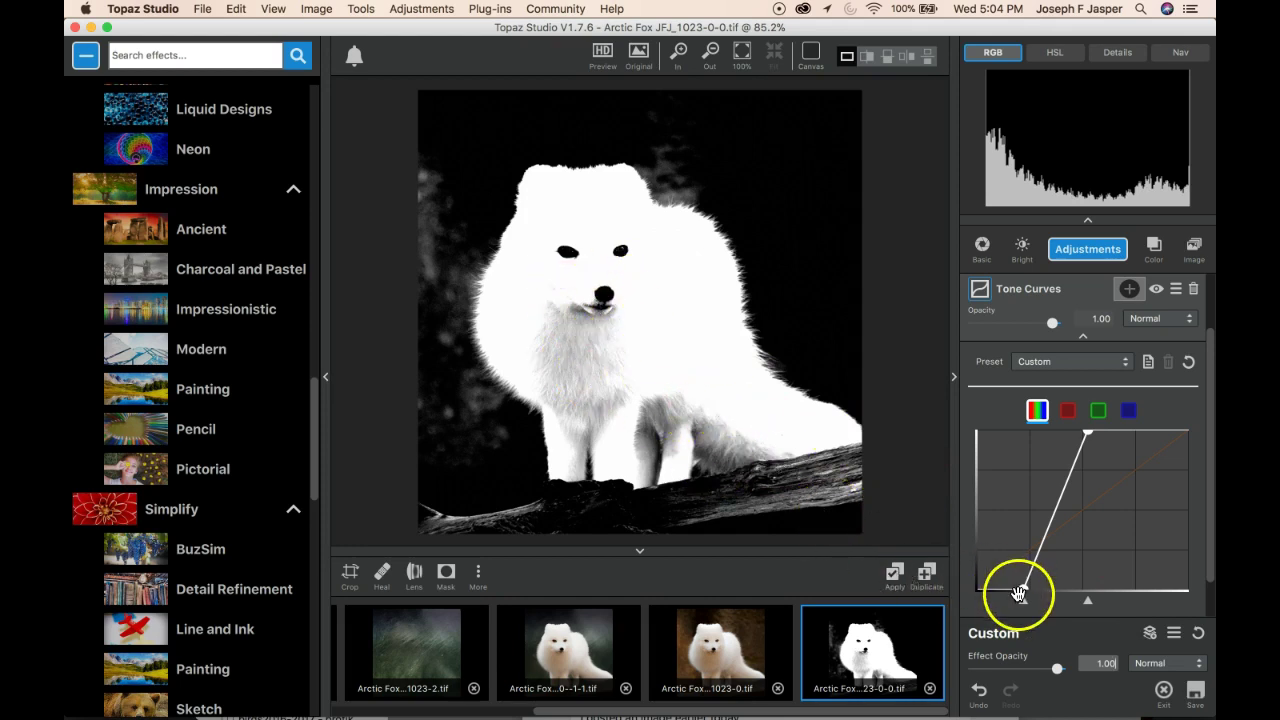
- Fine-tune the black and white points until the fox is pure white on solid black
drag(1019, 593, 1035, 587)
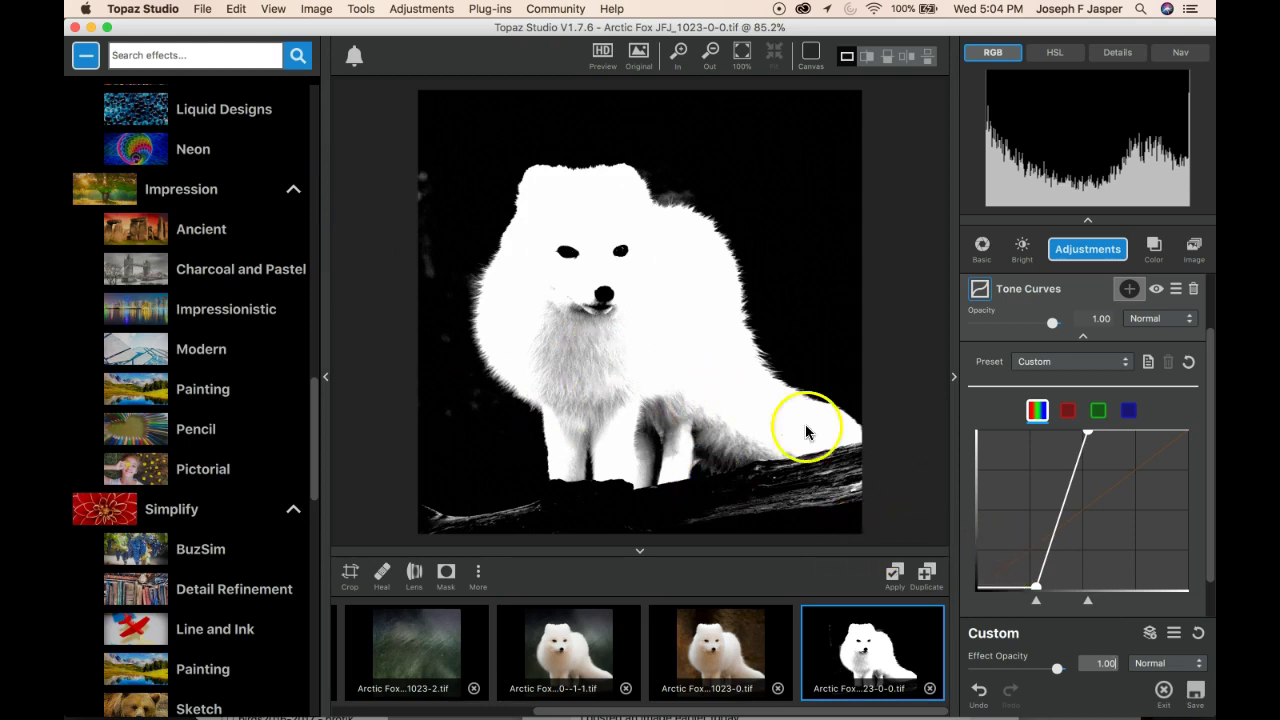
drag(1088, 600, 1059, 604)
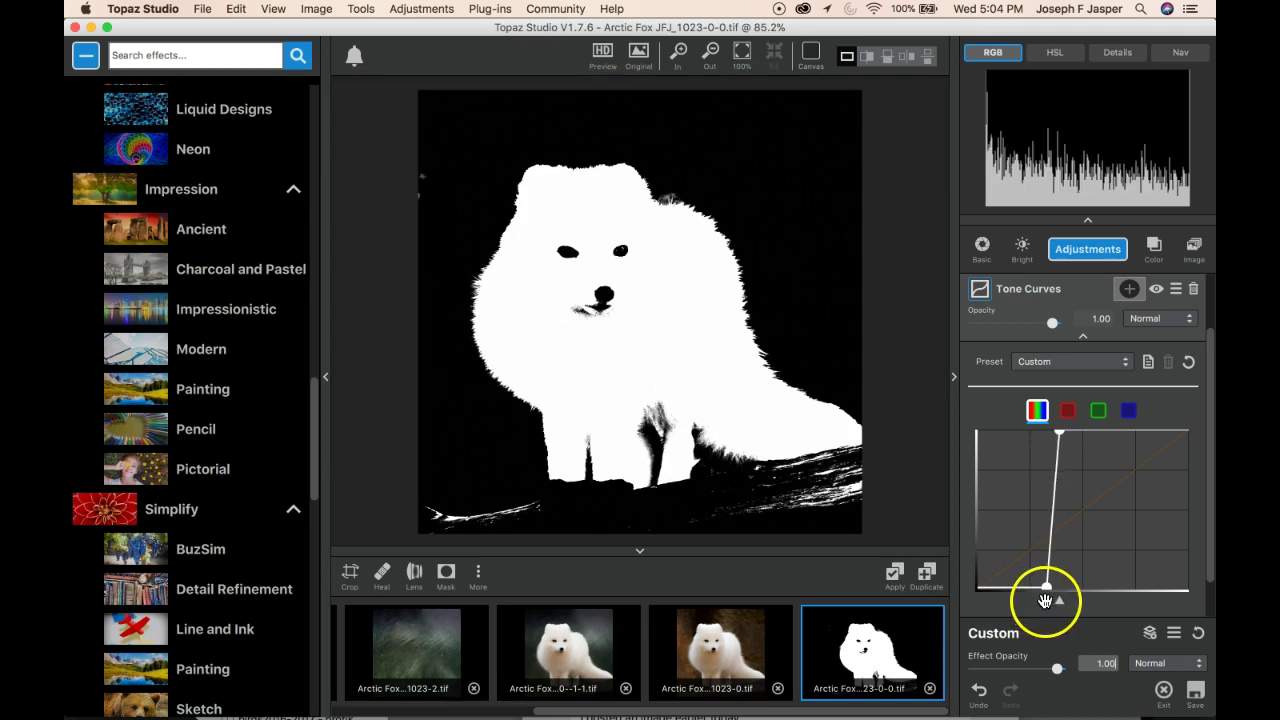
click(1050, 601)
drag(1050, 601, 1052, 602)
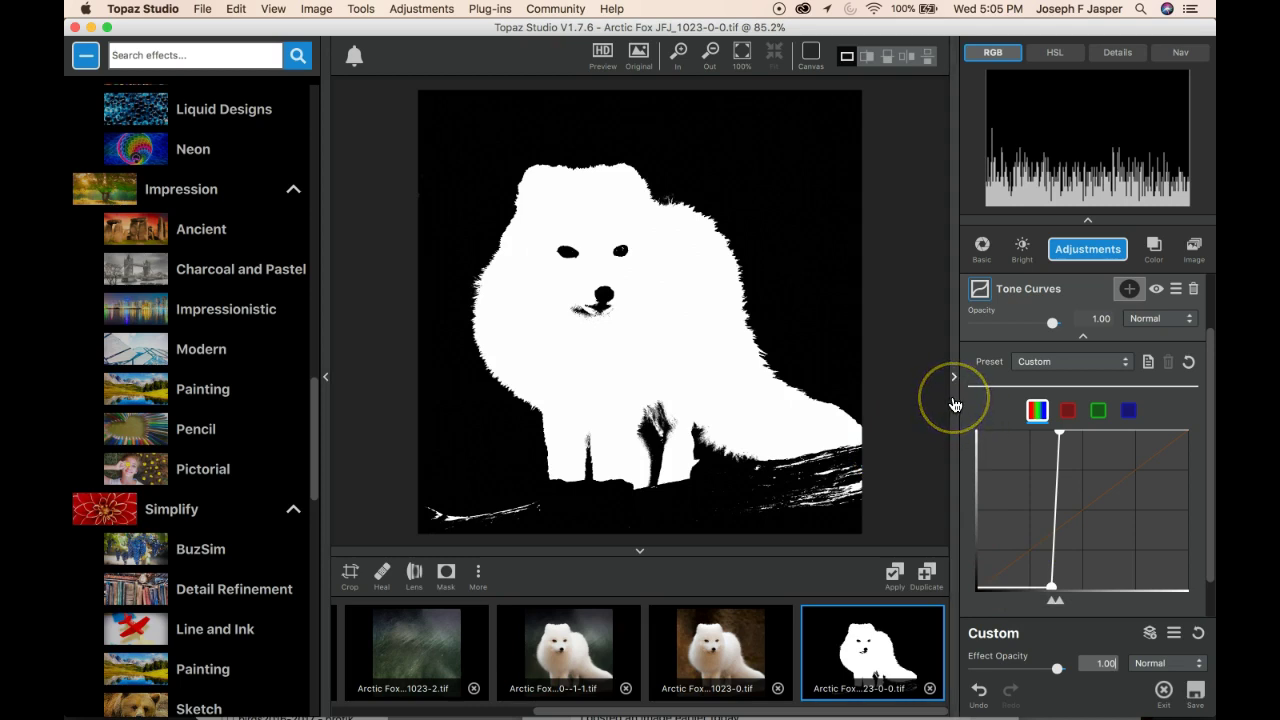
click(924, 437)
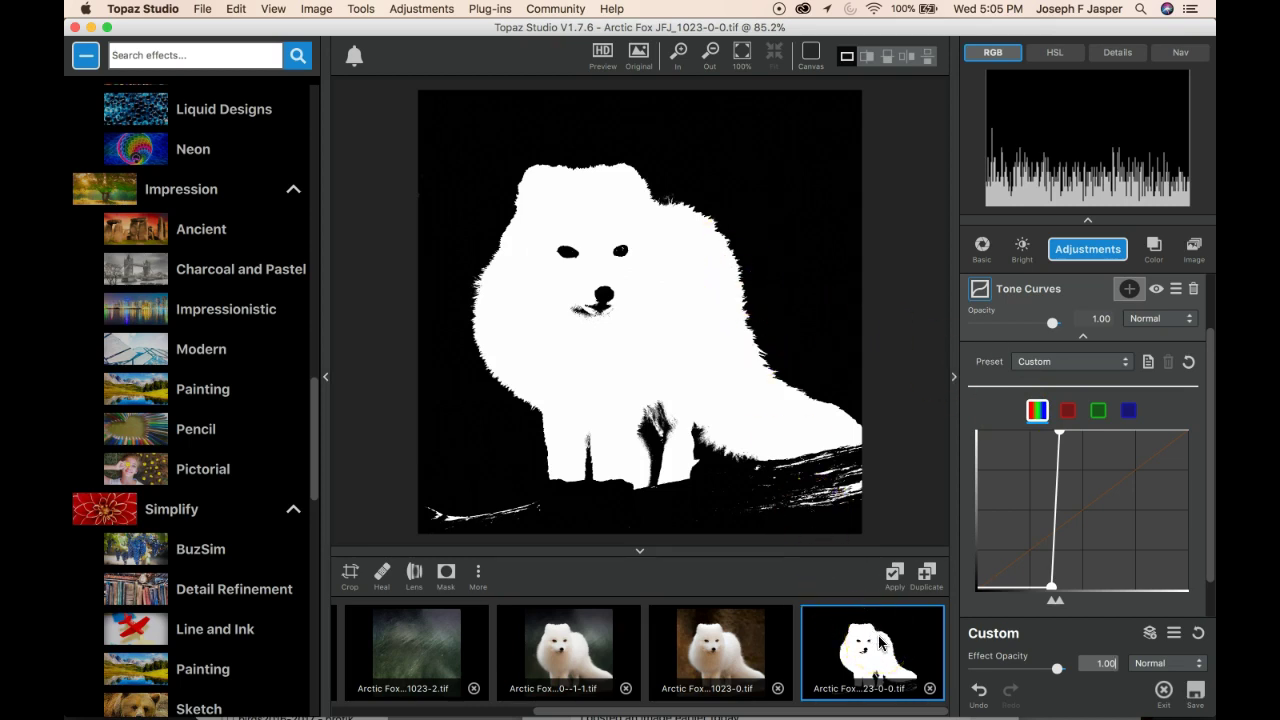
click(90, 672)
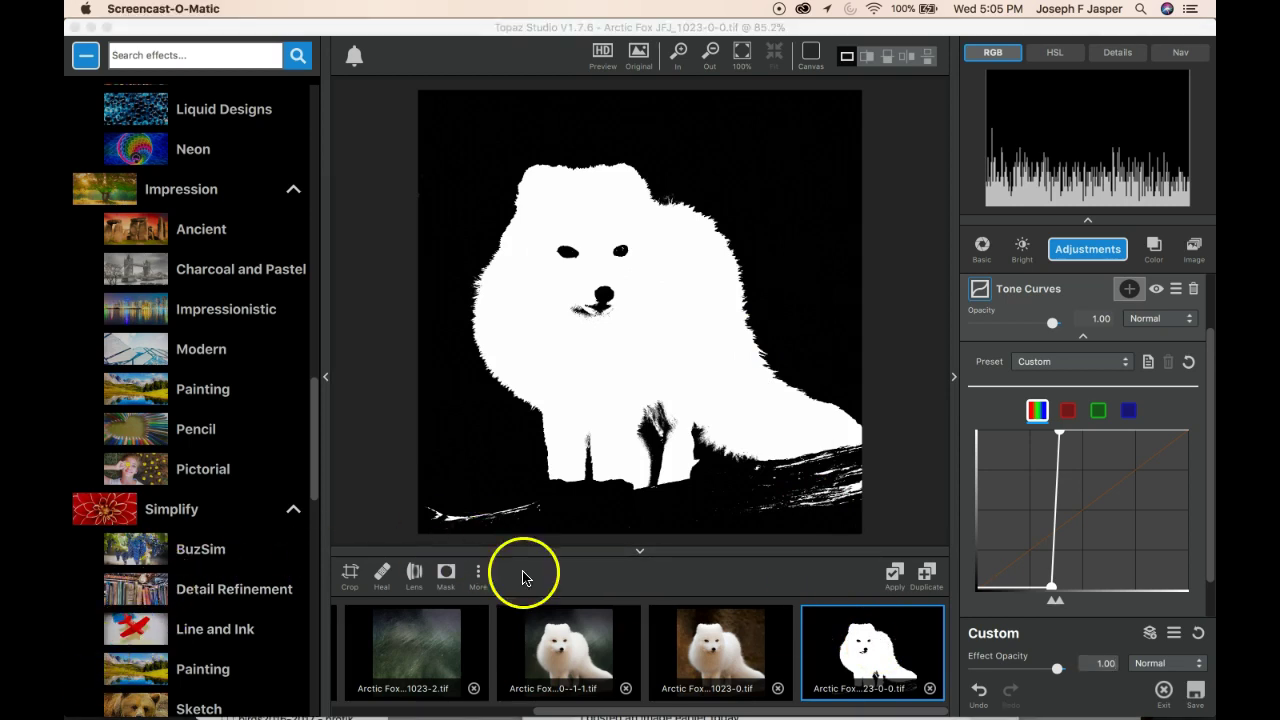
- Bake the mask into a new version, add a red Color Overlay at 0.89 opacity, and open its mask
click(894, 573)
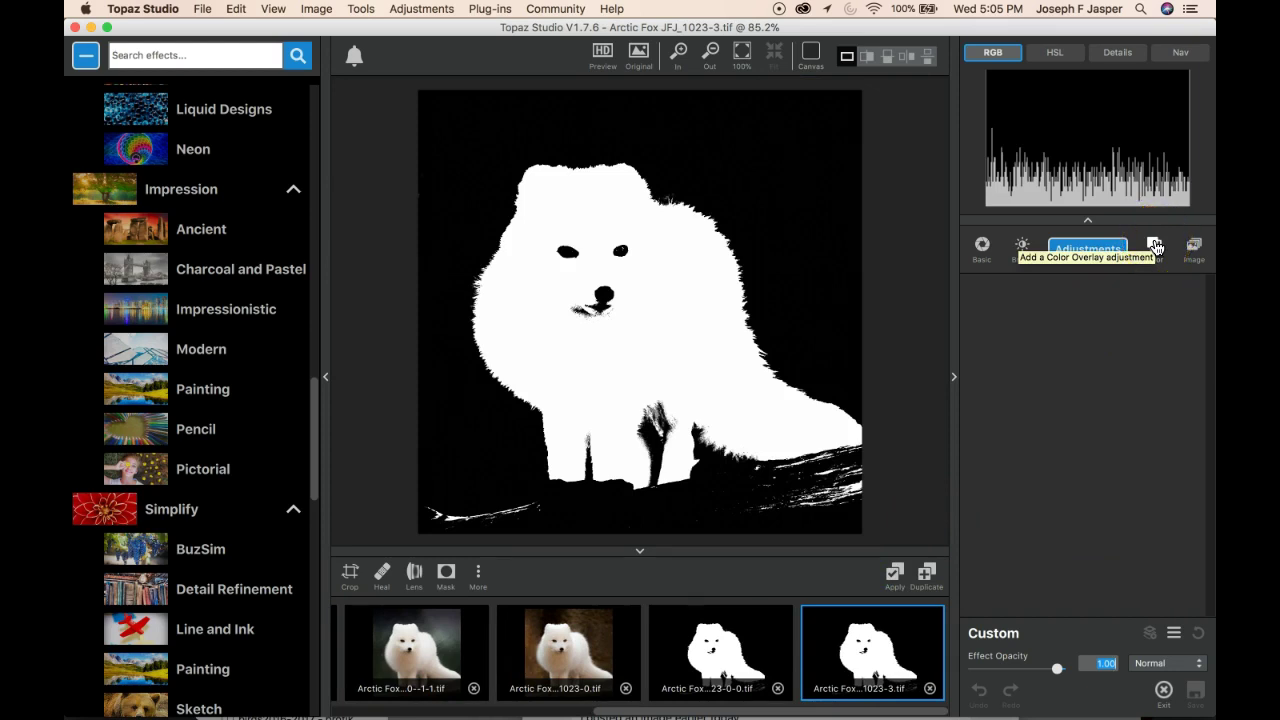
click(1155, 247)
click(1117, 415)
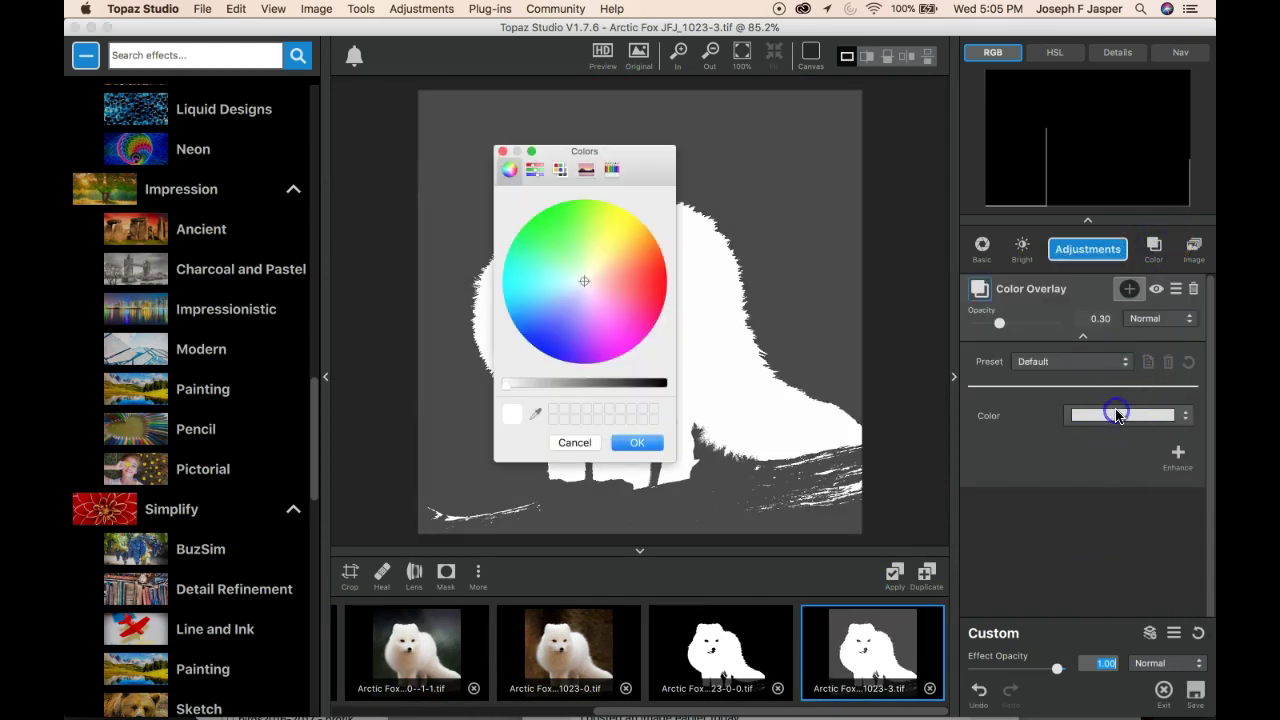
click(650, 284)
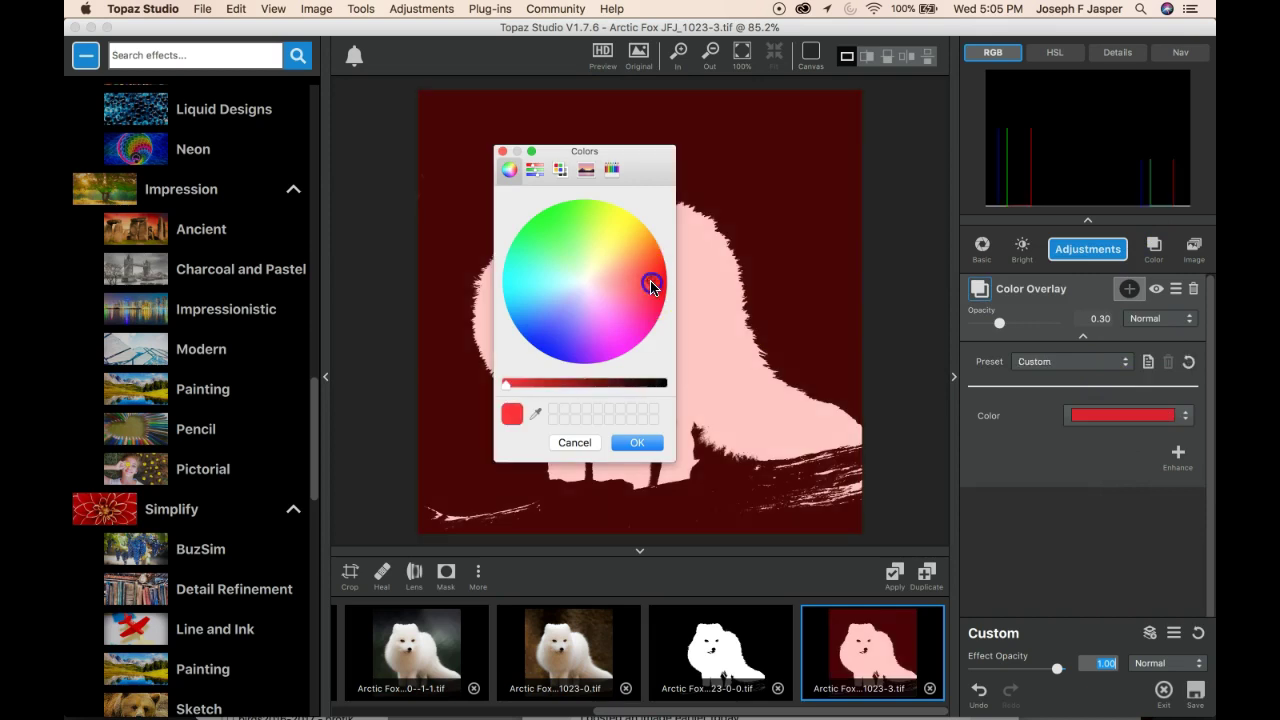
click(637, 443)
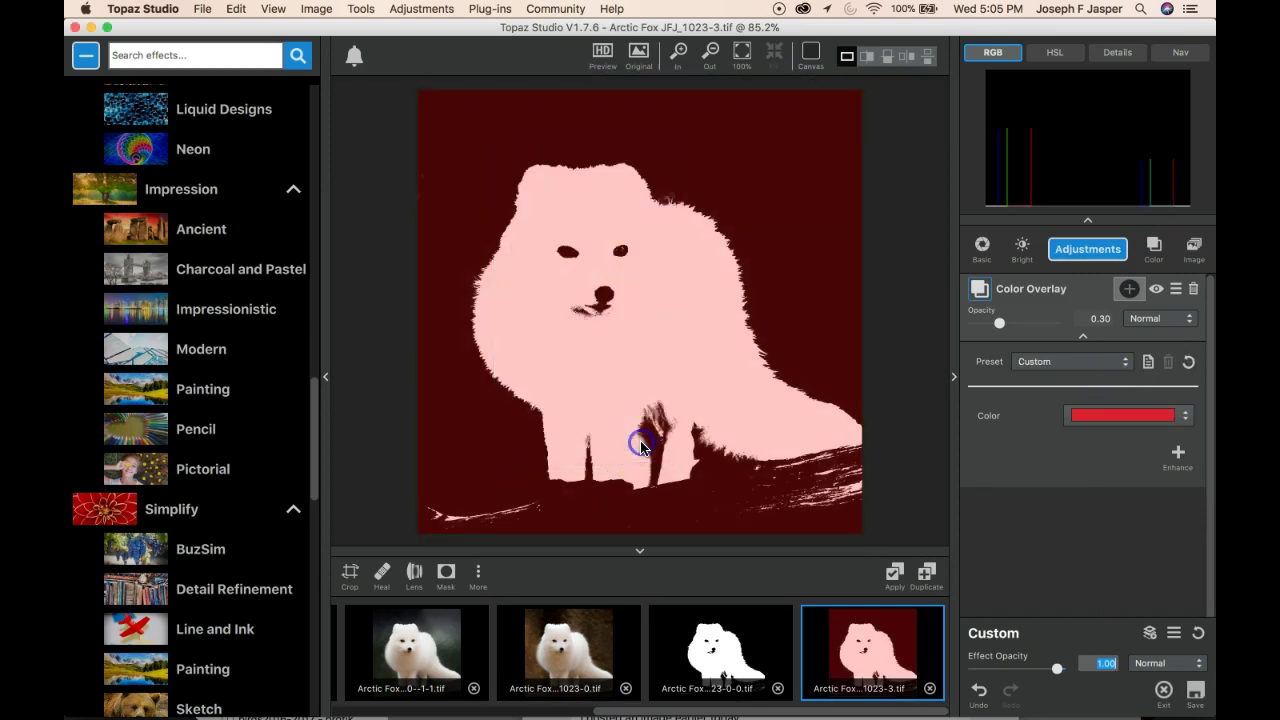
drag(1001, 326, 1043, 326)
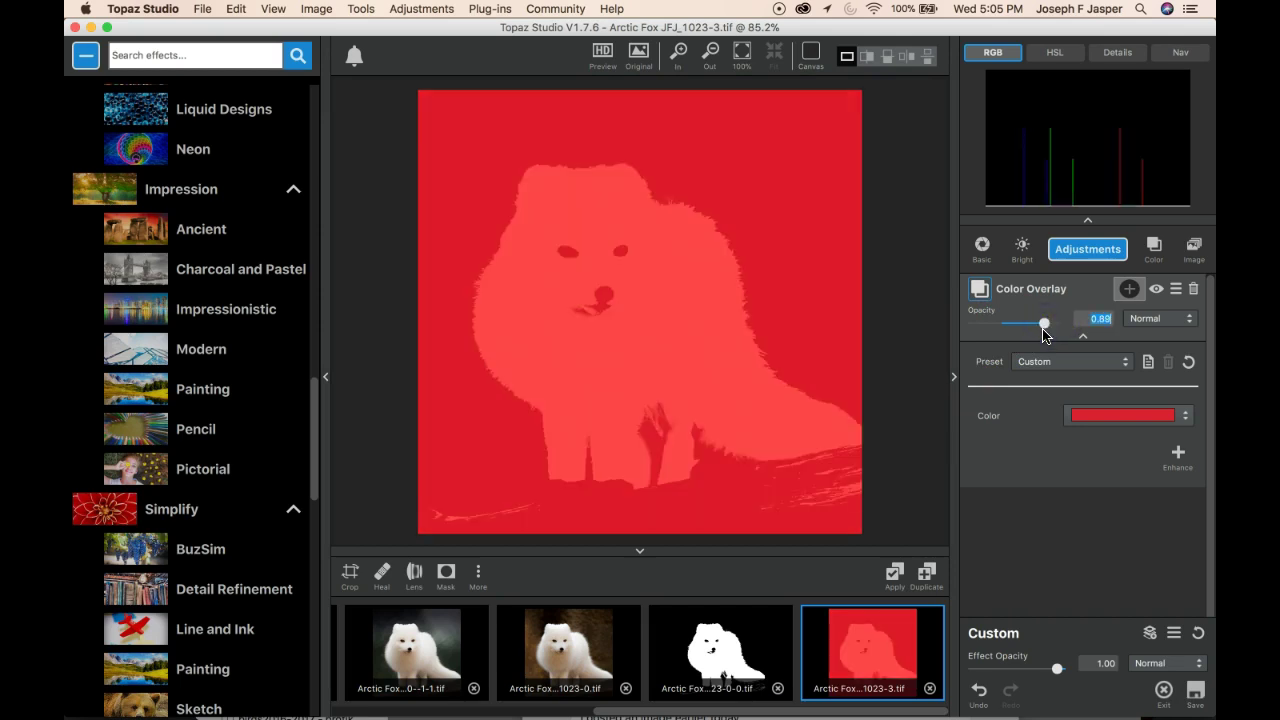
click(1039, 347)
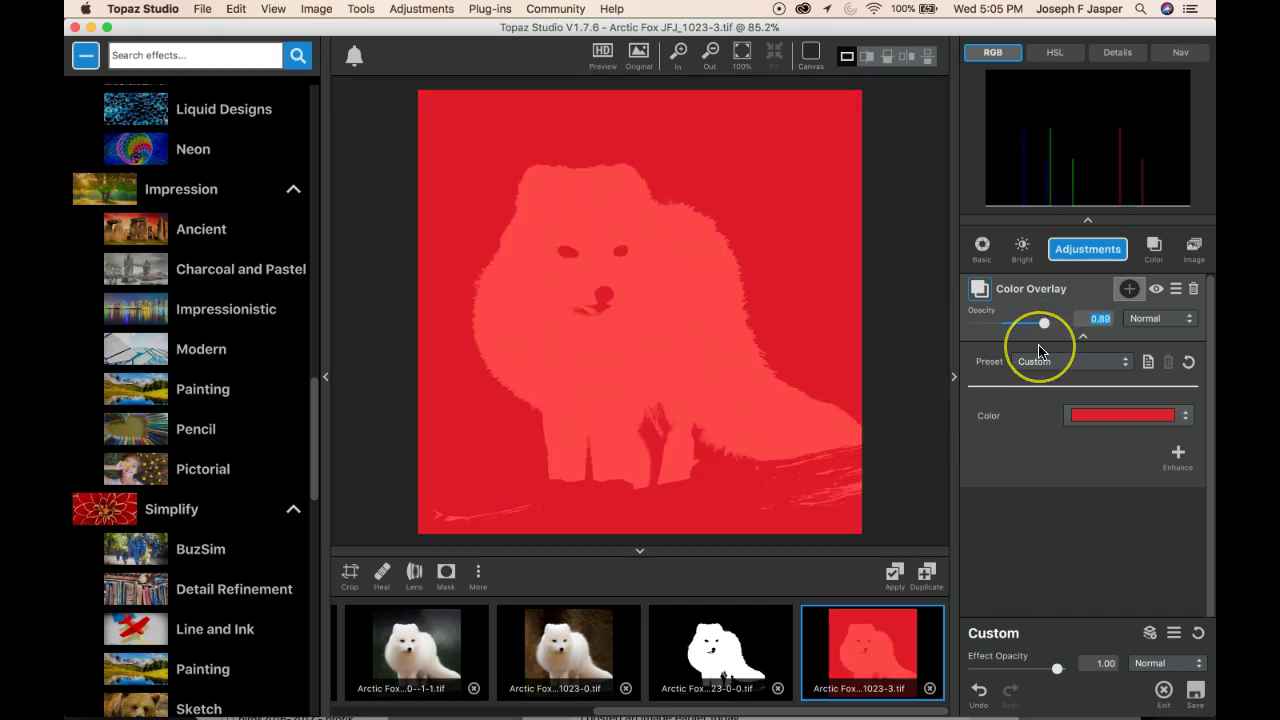
click(1129, 290)
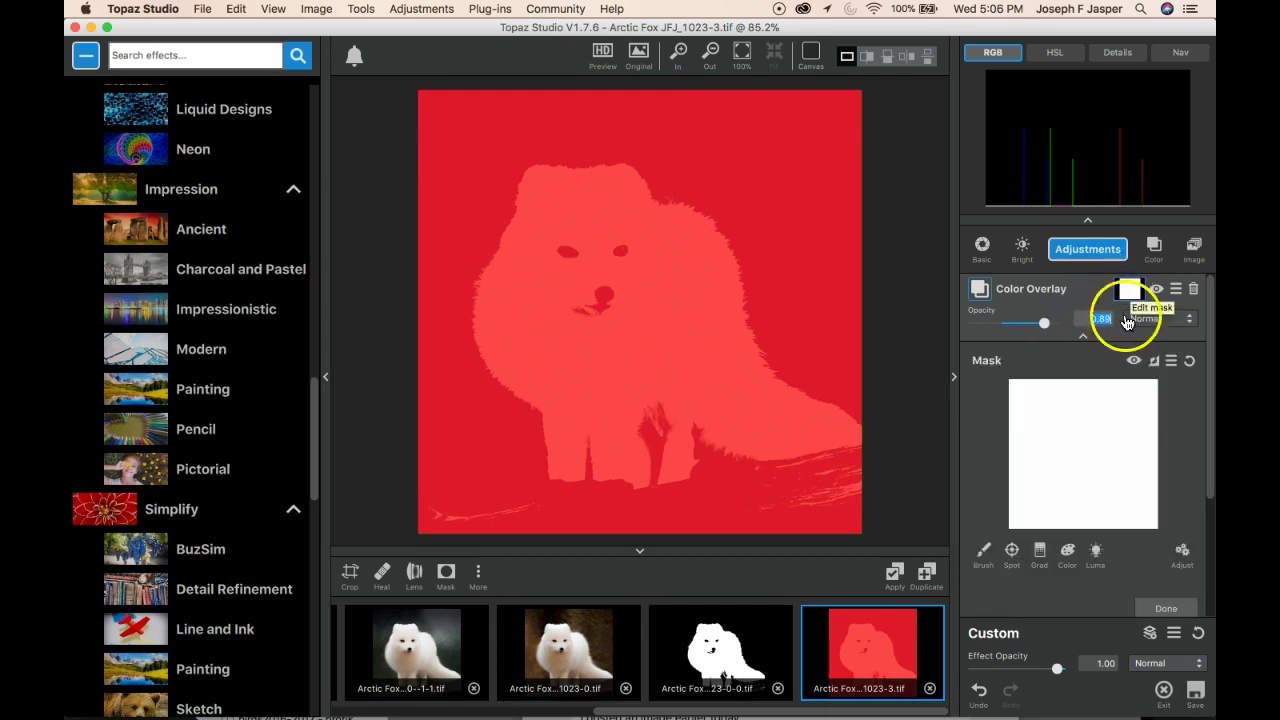
- Build a Luma mask by sampling the black background, leaving only the white fox red
click(1096, 553)
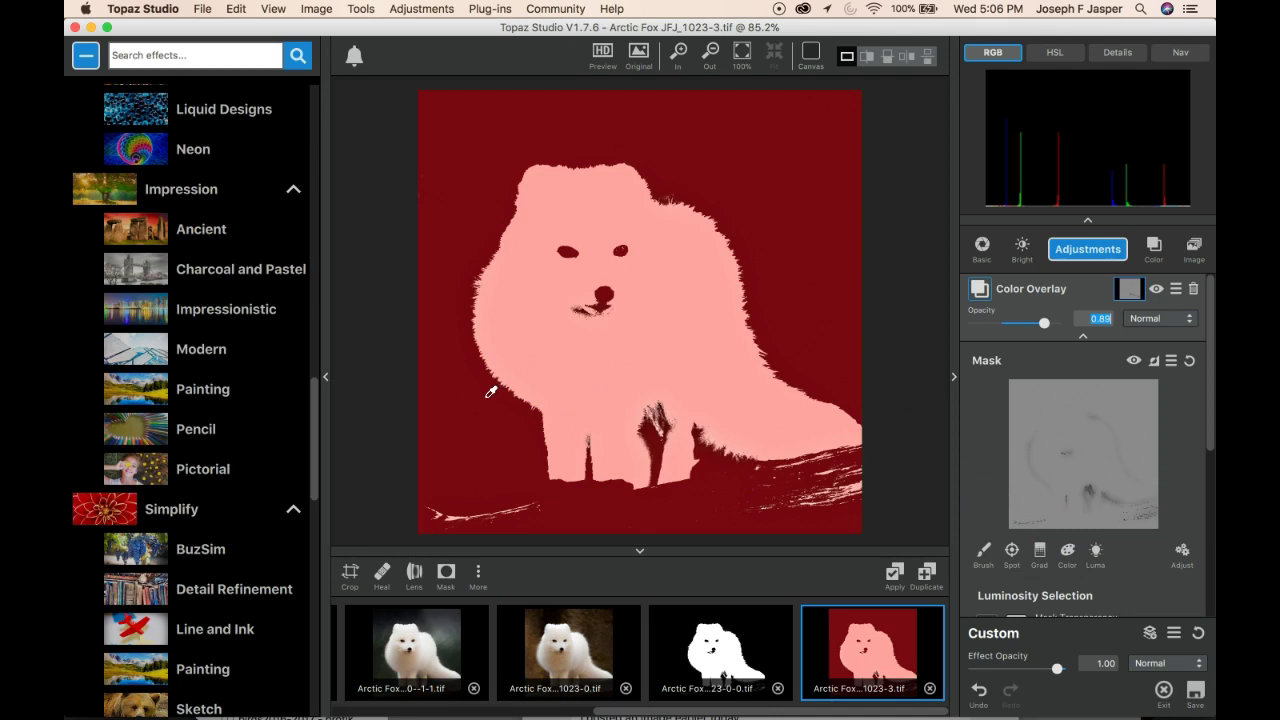
click(489, 393)
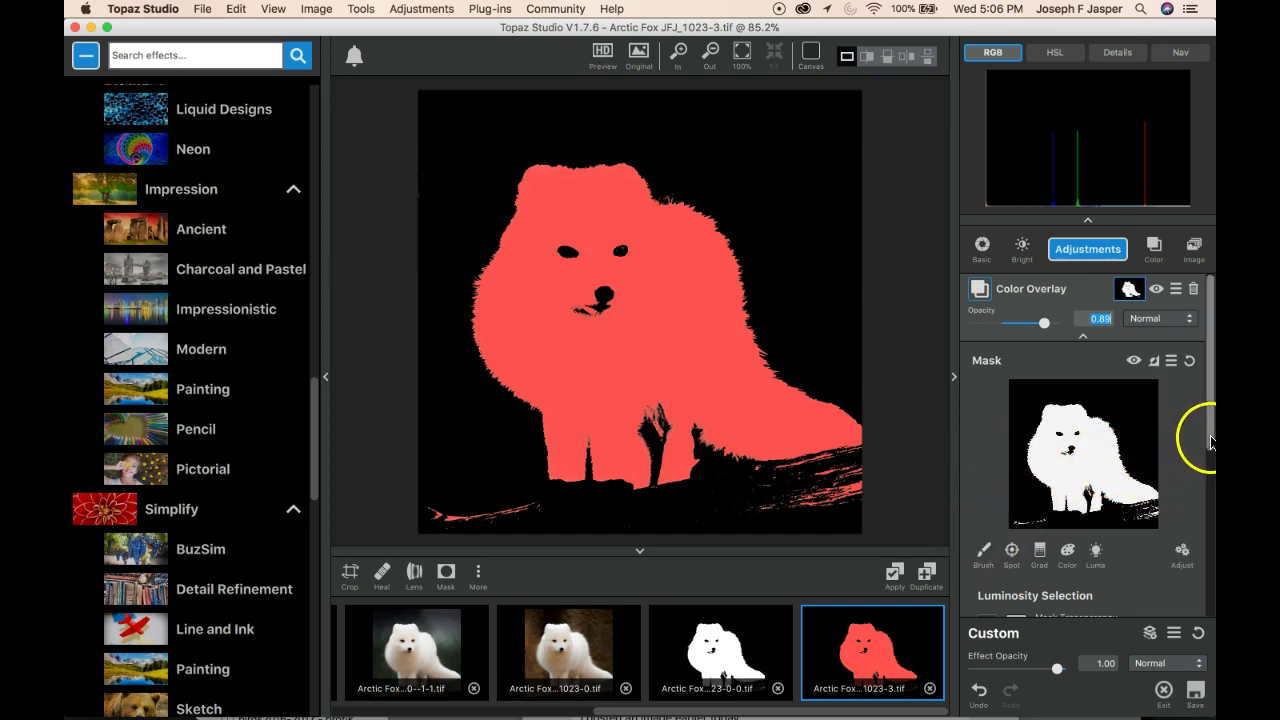
drag(1209, 440, 1209, 527)
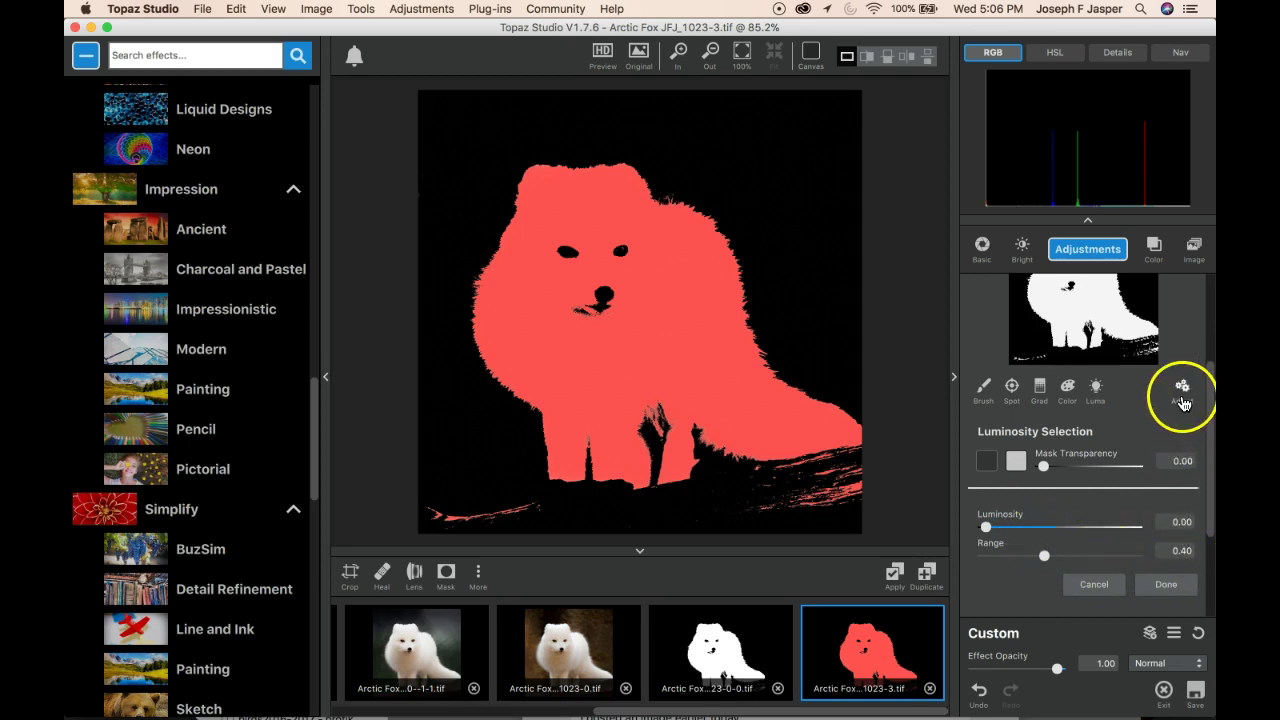
scroll(1150, 403, up, 4)
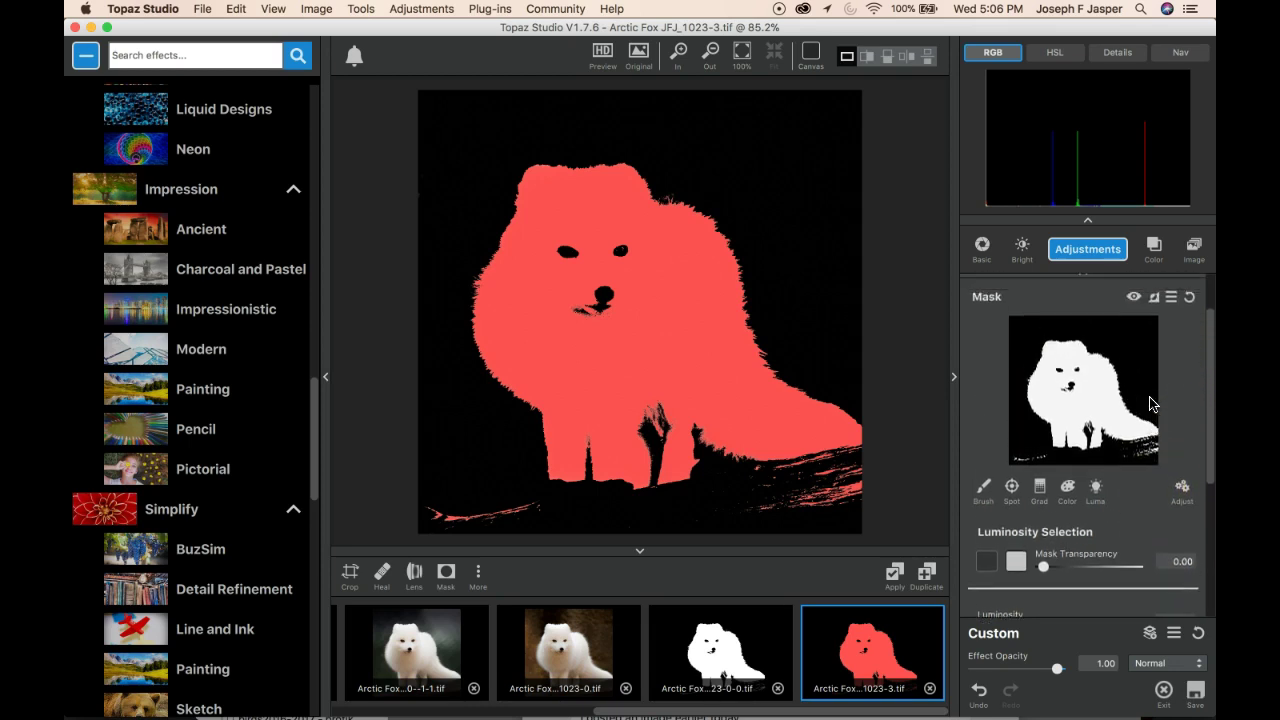
scroll(1150, 403, up, 3)
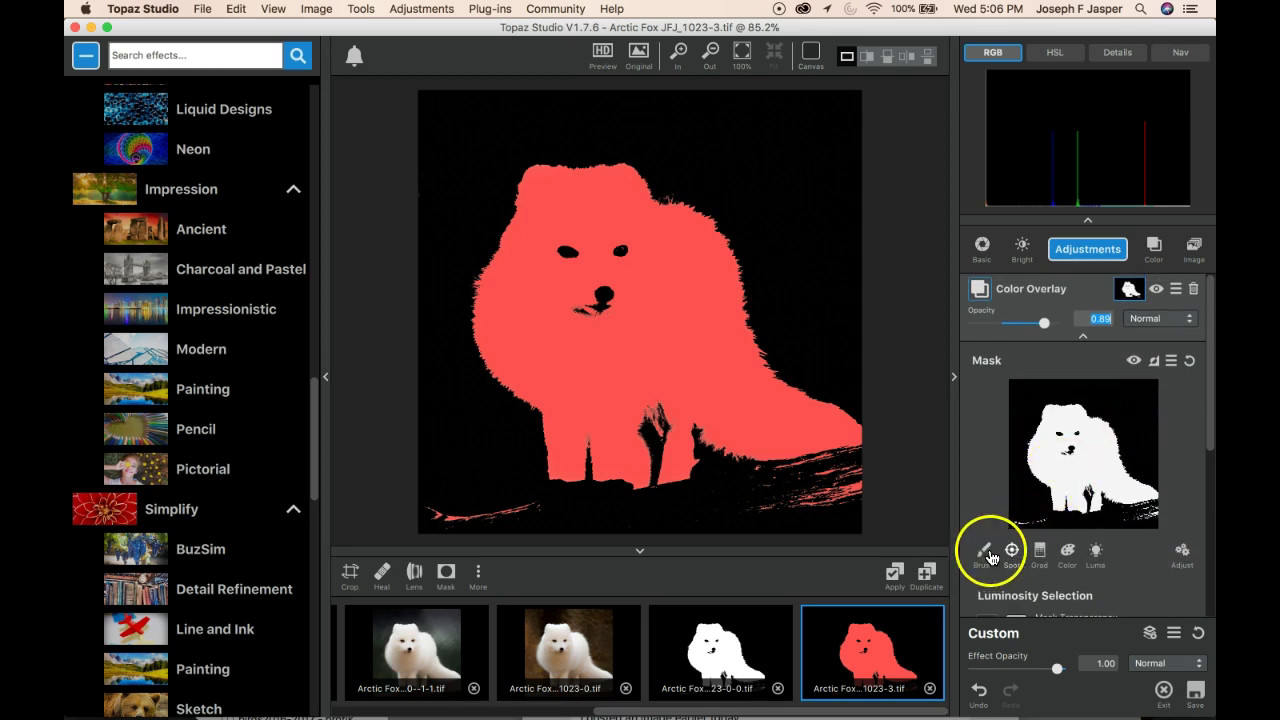
- Set up the mask brush with black paint and Mask Transparency 1.00
click(986, 557)
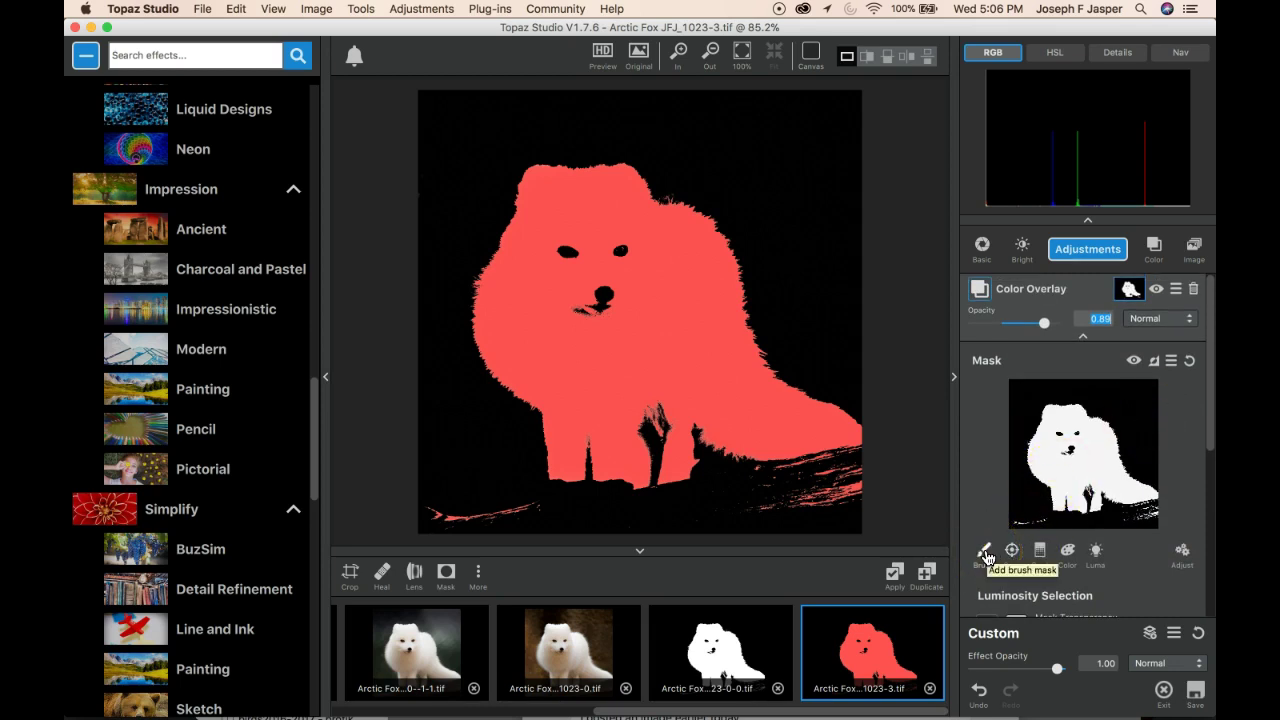
click(986, 557)
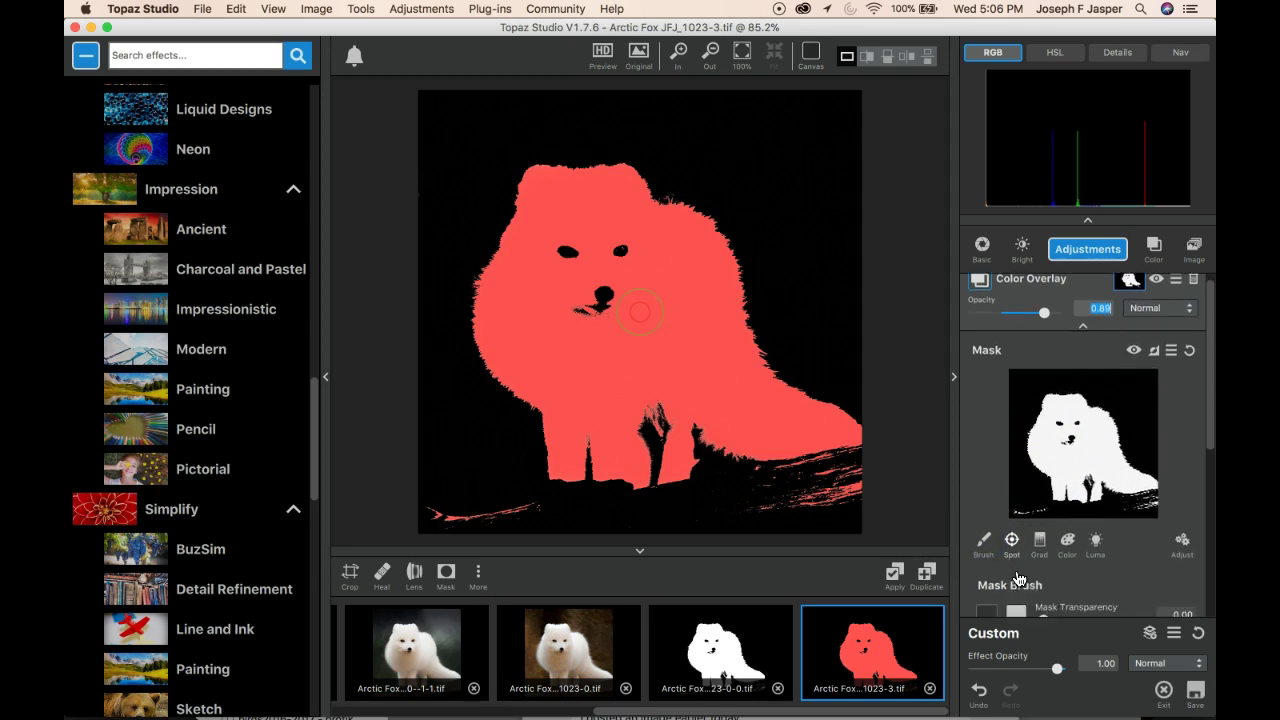
click(1047, 560)
click(1008, 503)
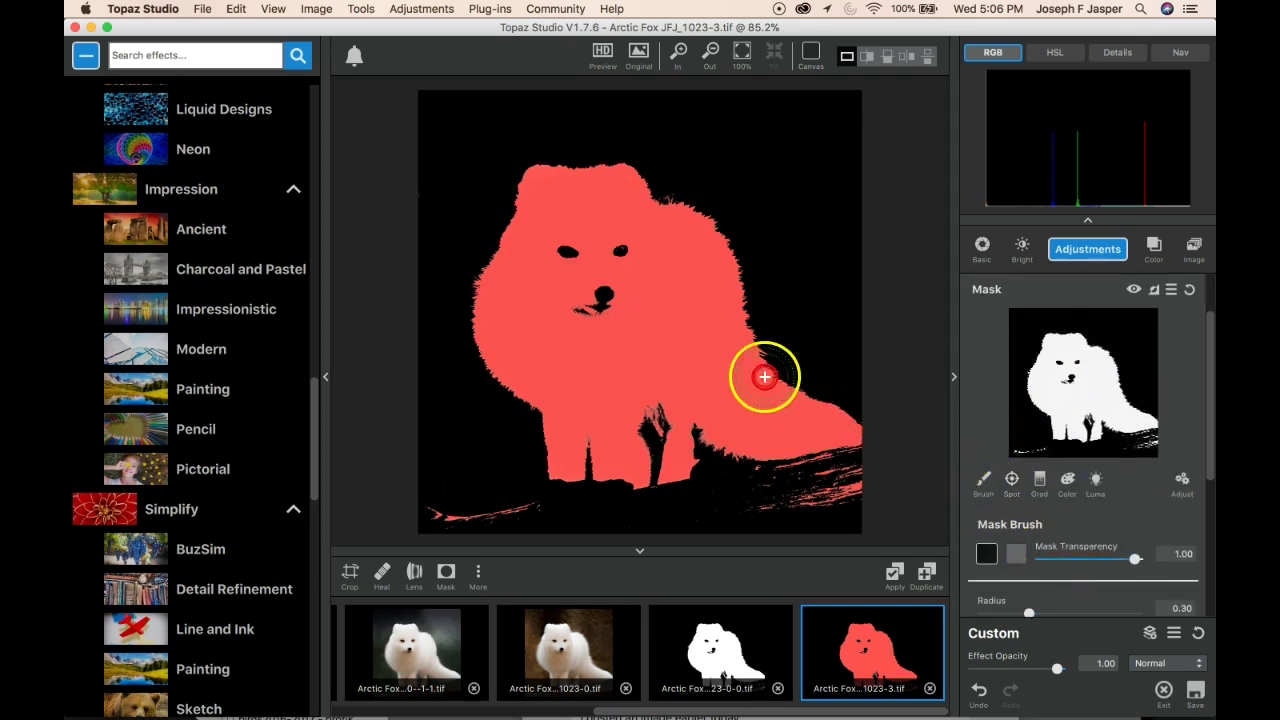
- Brush the overlay off the fox's eye and nose with the spot mask
click(676, 299)
click(602, 243)
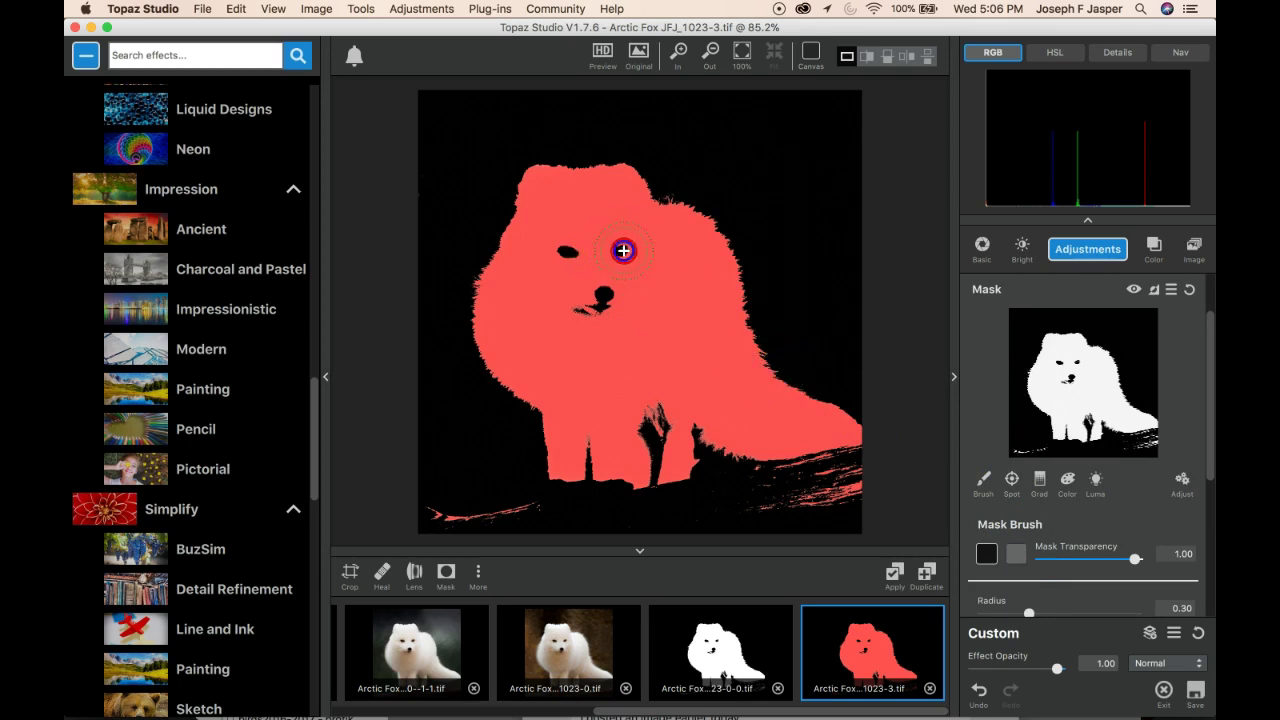
mouse_move(610, 287)
mouse_down()
mouse_move(610, 316)
mouse_move(593, 314)
mouse_up()
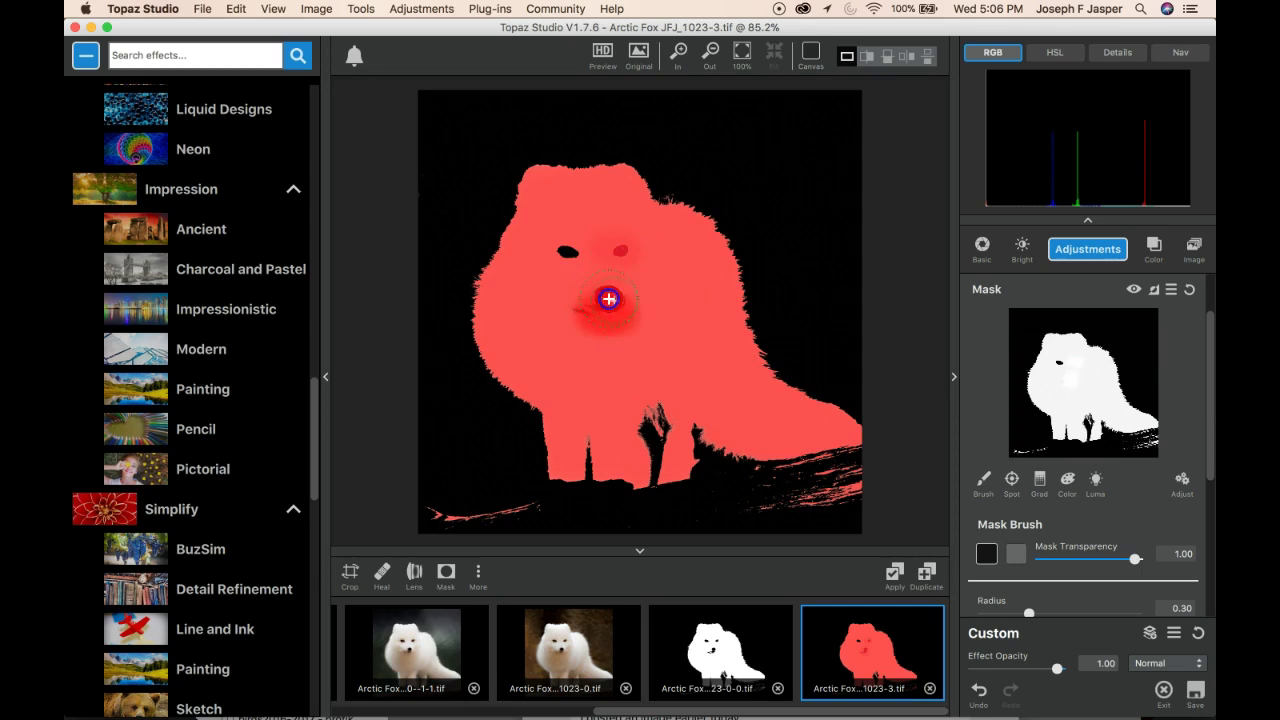
mouse_move(598, 298)
mouse_down()
mouse_move(572, 250)
mouse_move(614, 263)
mouse_move(586, 263)
mouse_move(606, 297)
mouse_move(646, 315)
mouse_up()
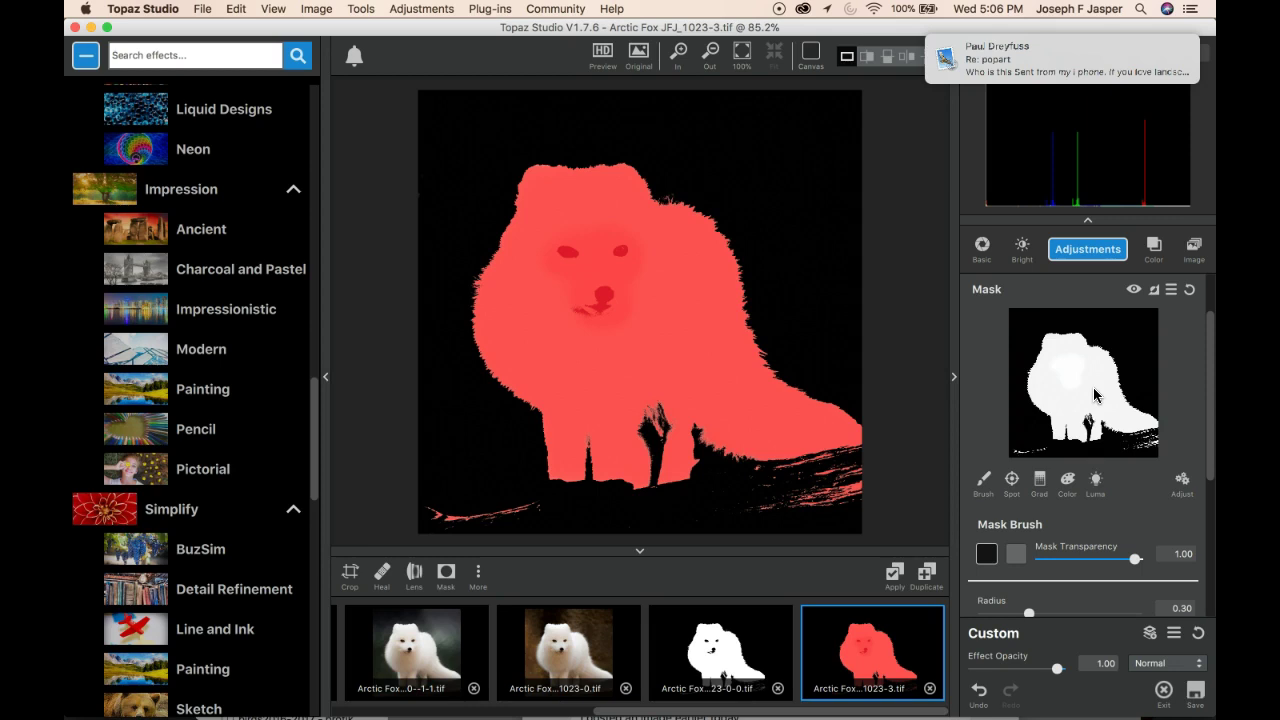
click(1182, 481)
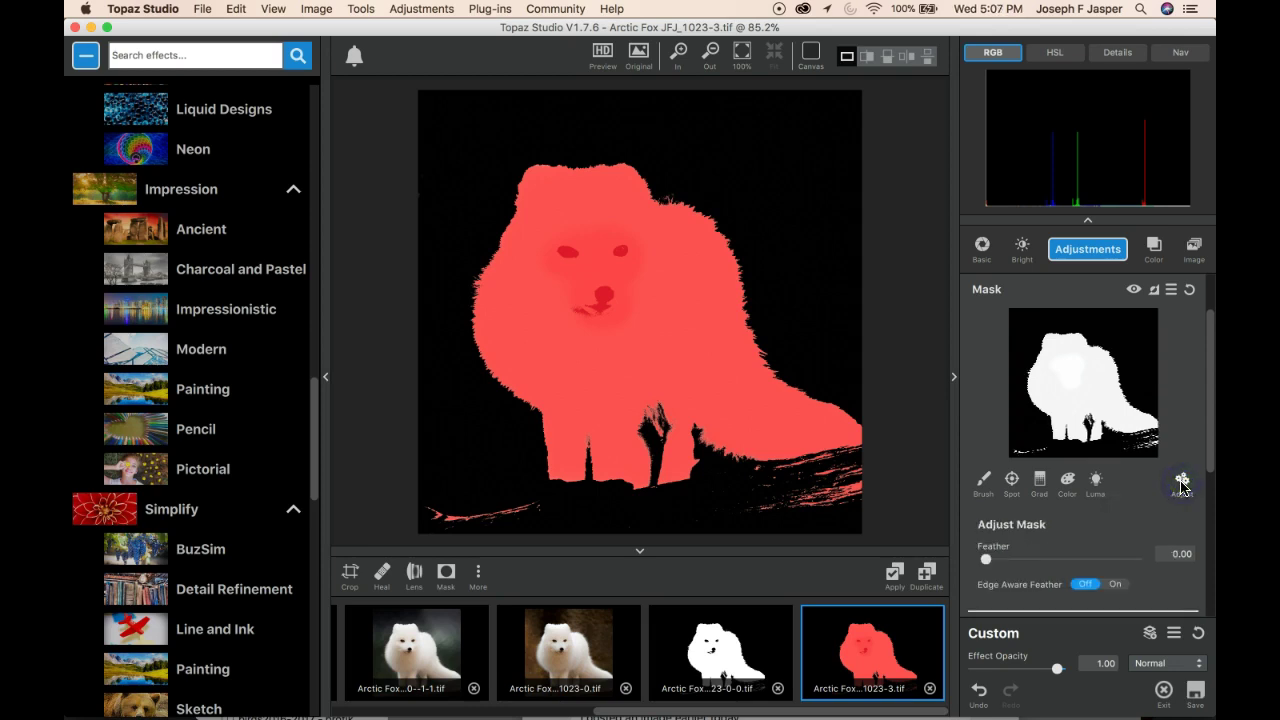
drag(1206, 458, 1208, 555)
click(1175, 508)
drag(1210, 507, 1210, 498)
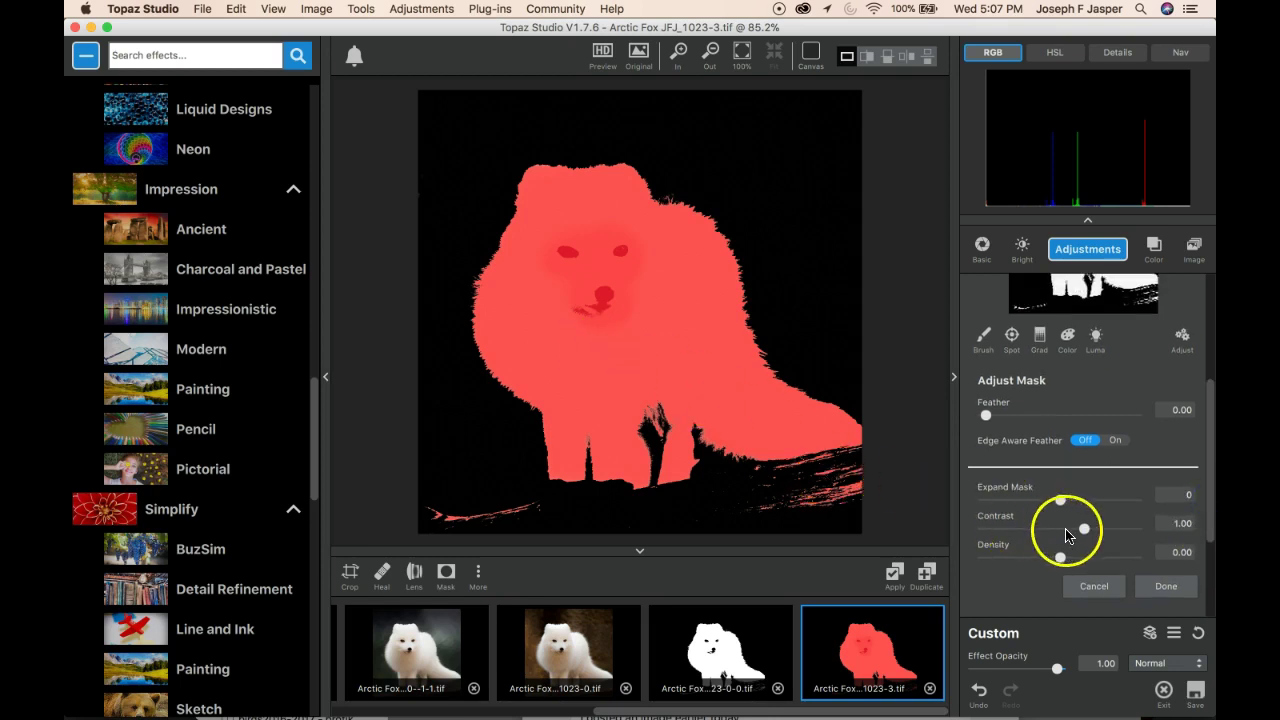
drag(1086, 528, 994, 530)
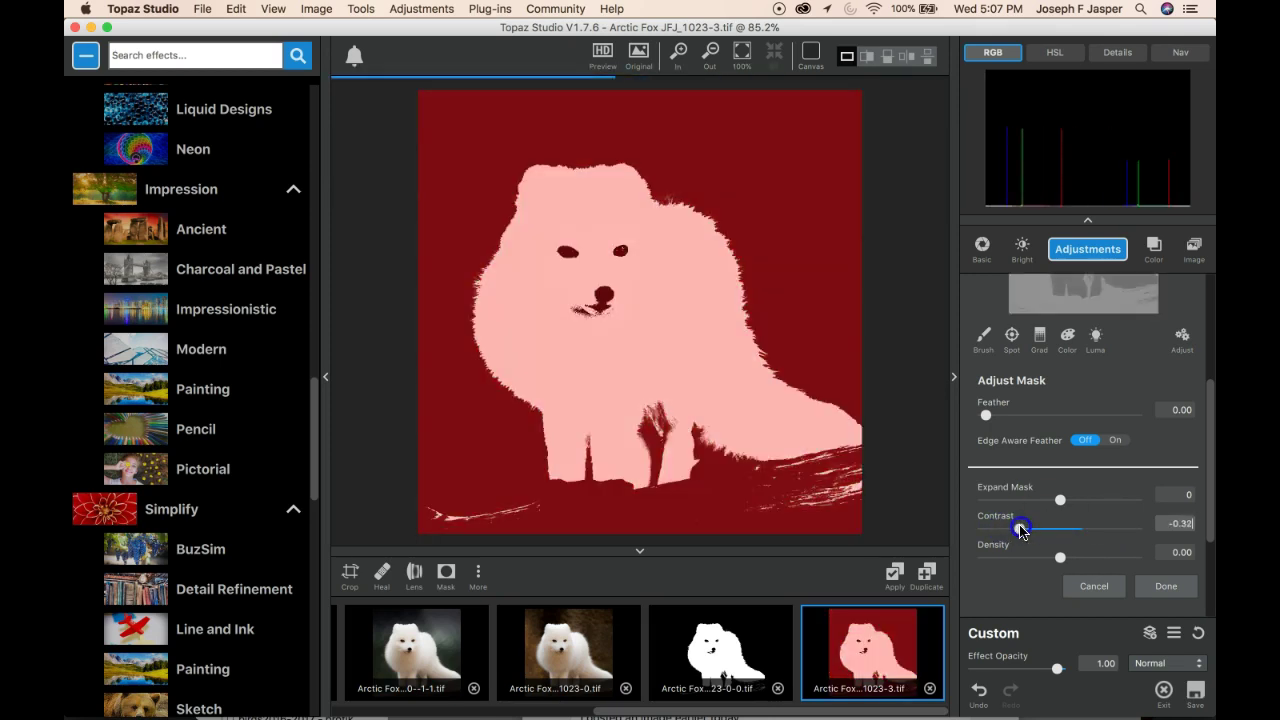
drag(1023, 530, 1088, 532)
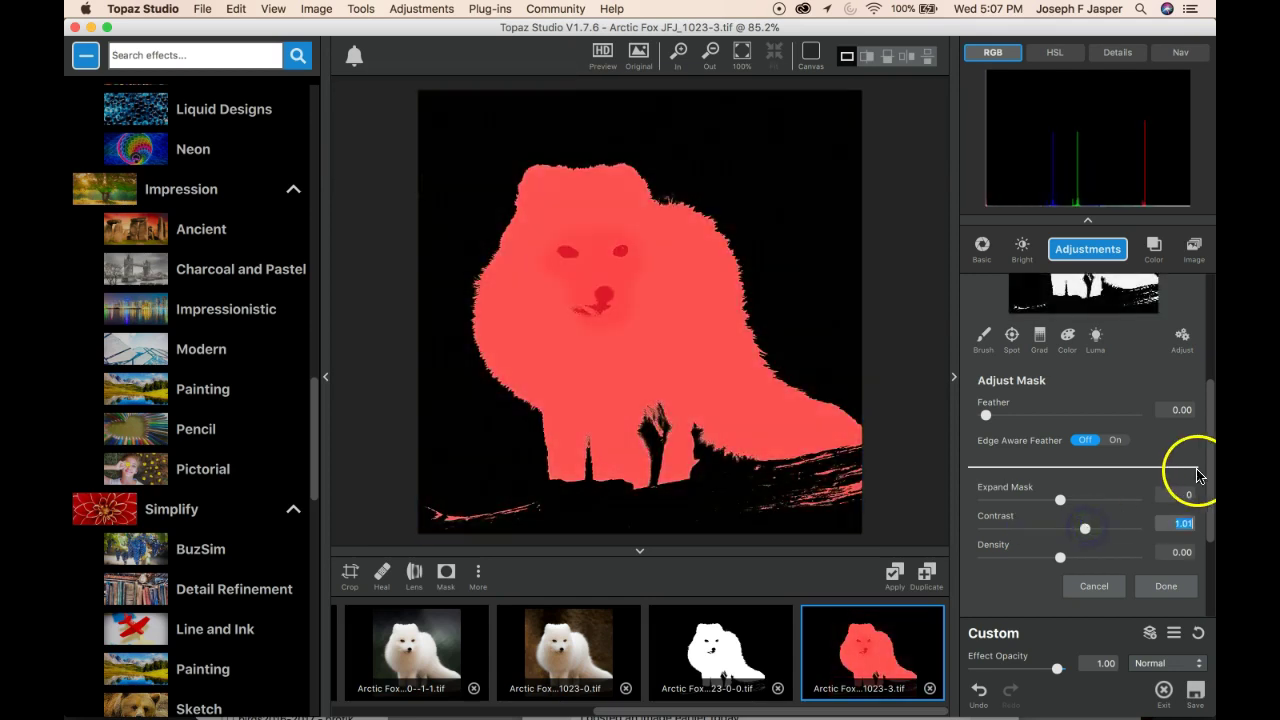
scroll(1211, 473, up, 2)
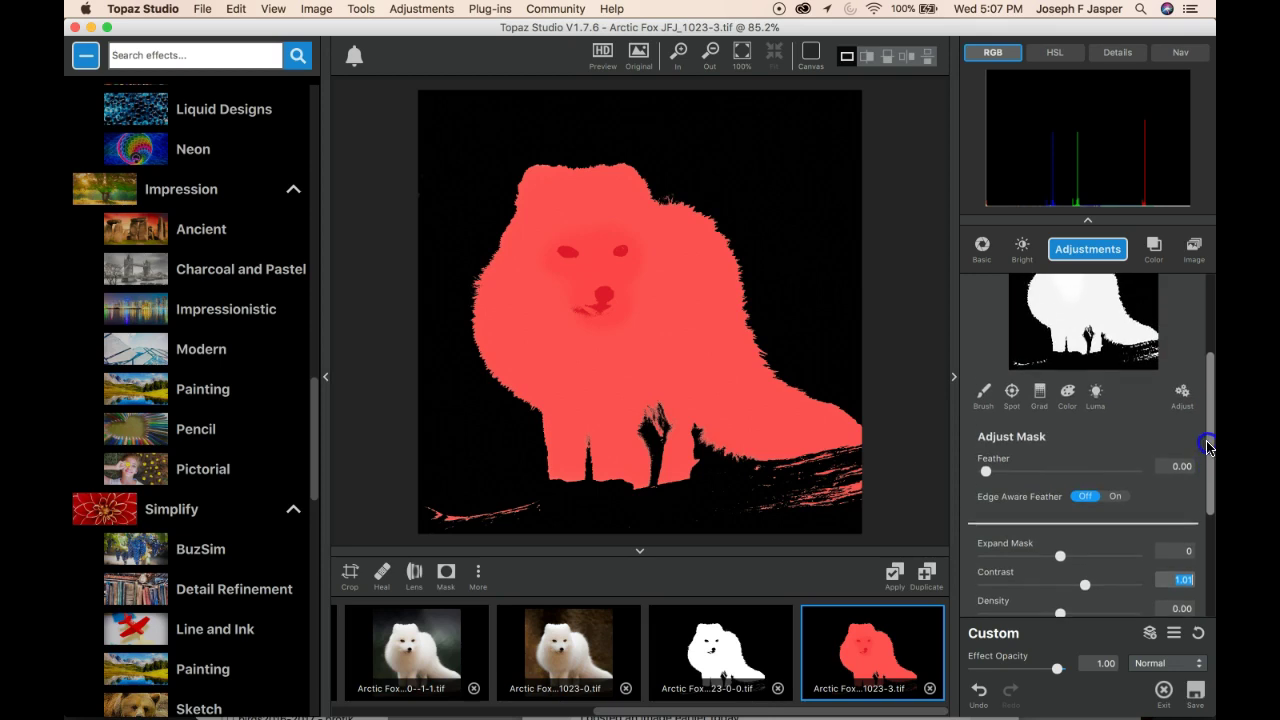
scroll(1212, 453, up, 5)
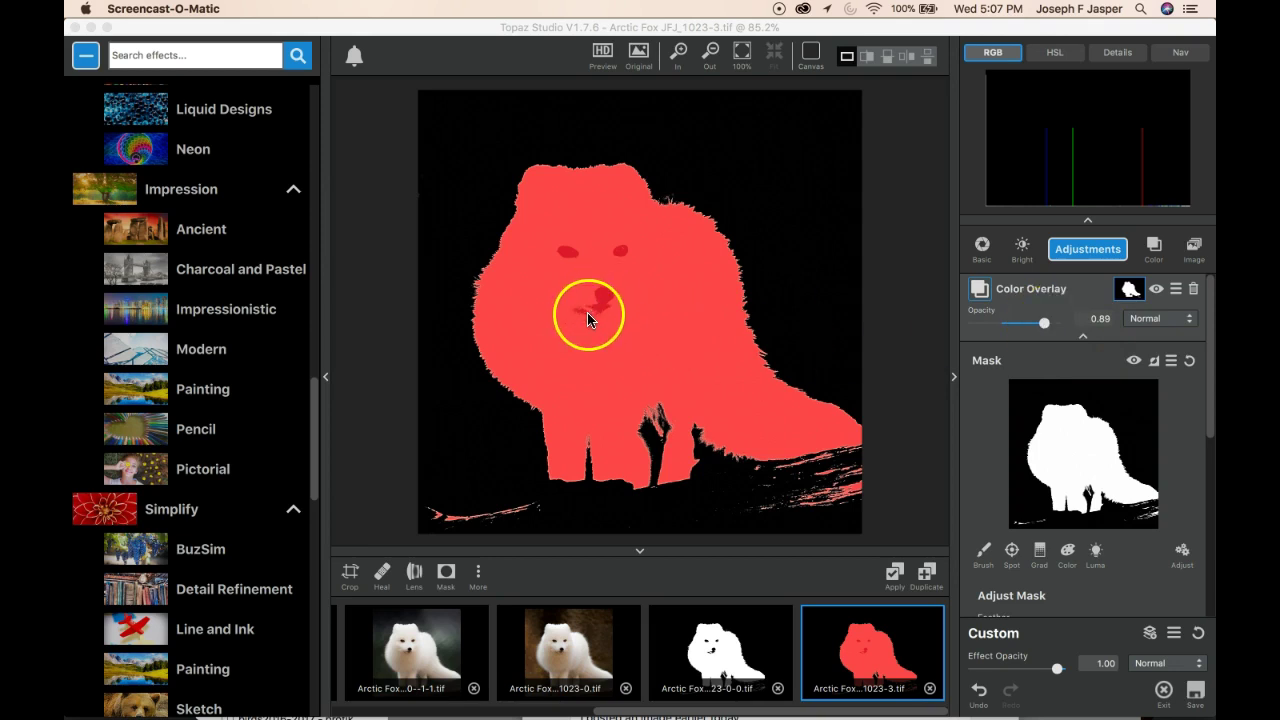
- Make the red Color Overlay fully opaque at 1.00
drag(1044, 323, 1054, 327)
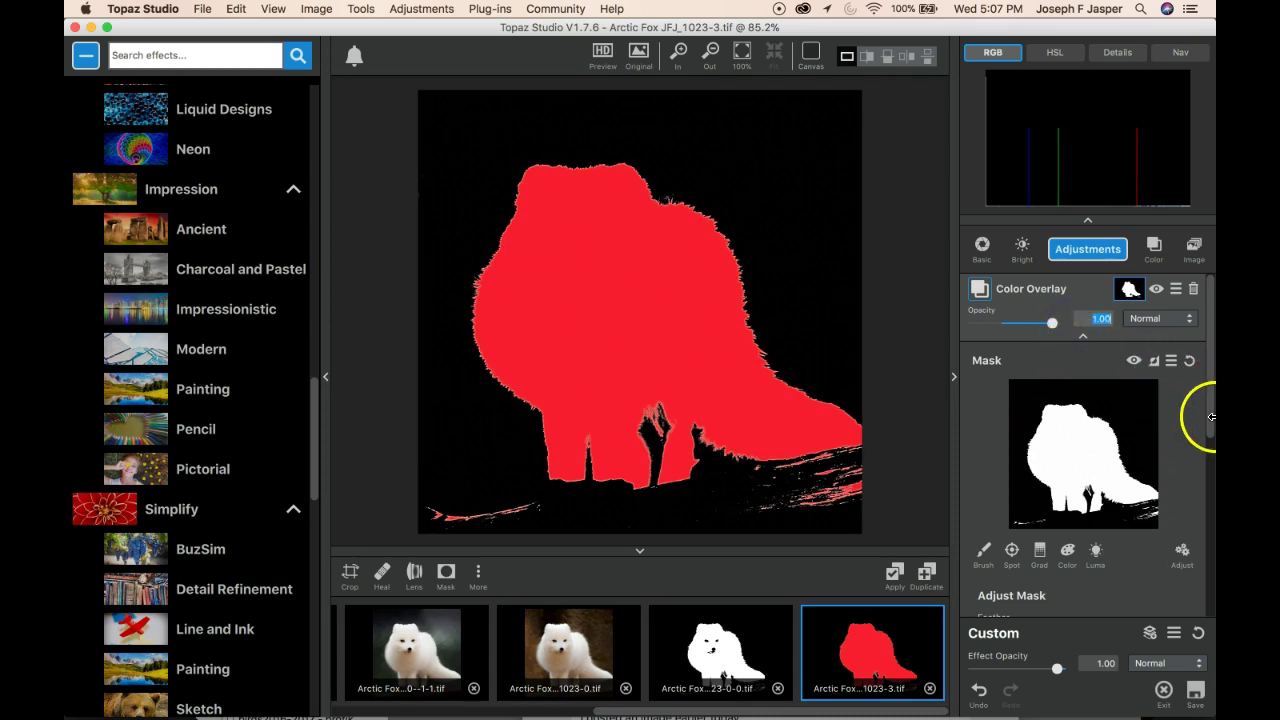
drag(1211, 420, 1210, 452)
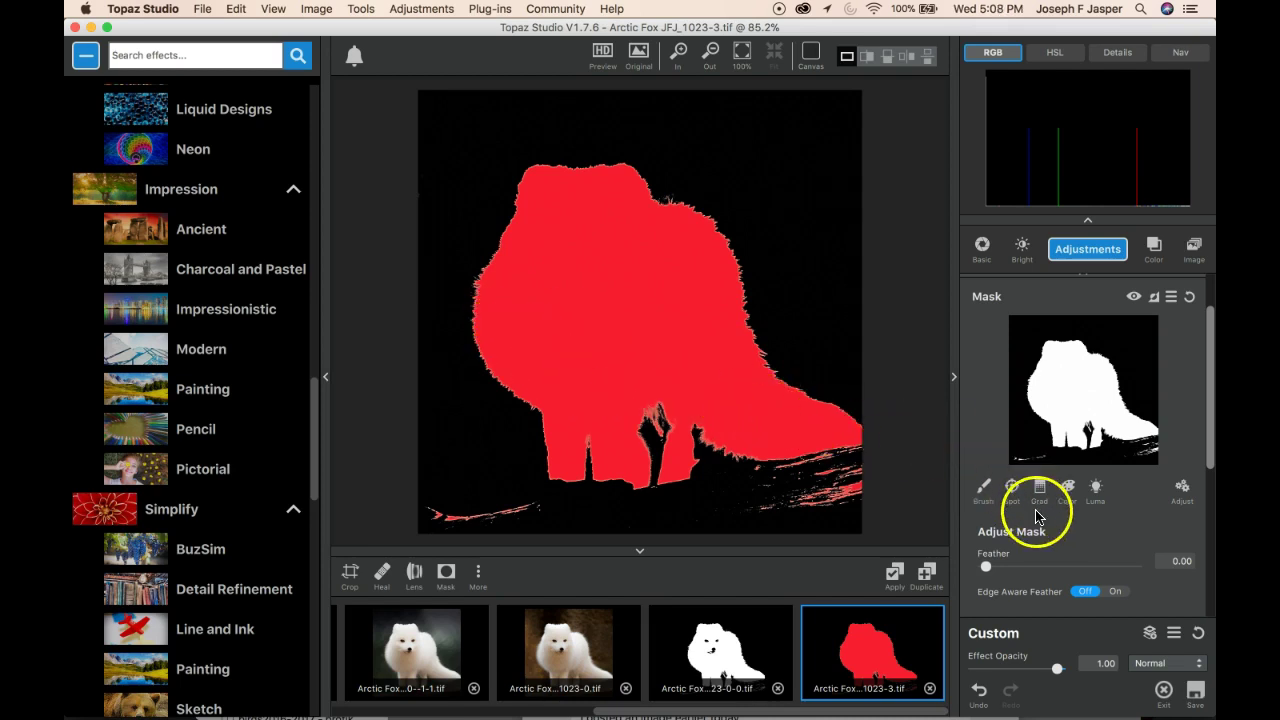
drag(1209, 457, 1211, 517)
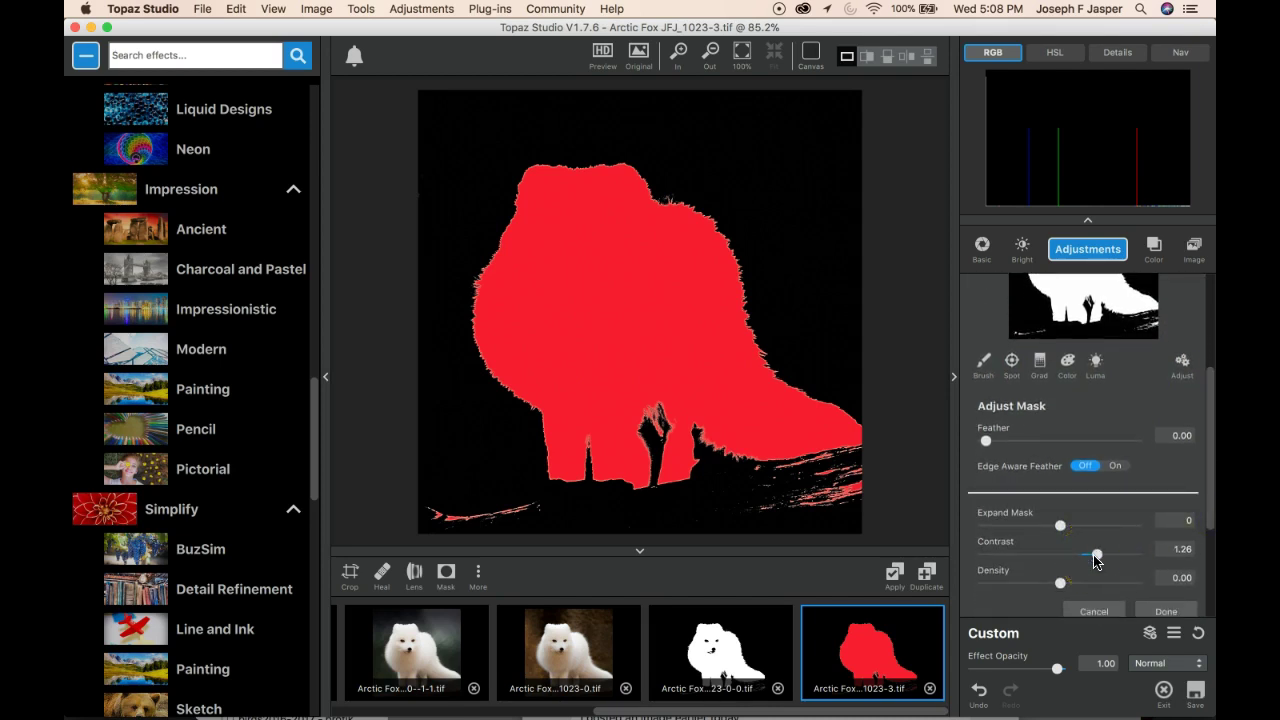
- Raise the Adjust Mask Contrast to 2.00
drag(1096, 558, 1119, 557)
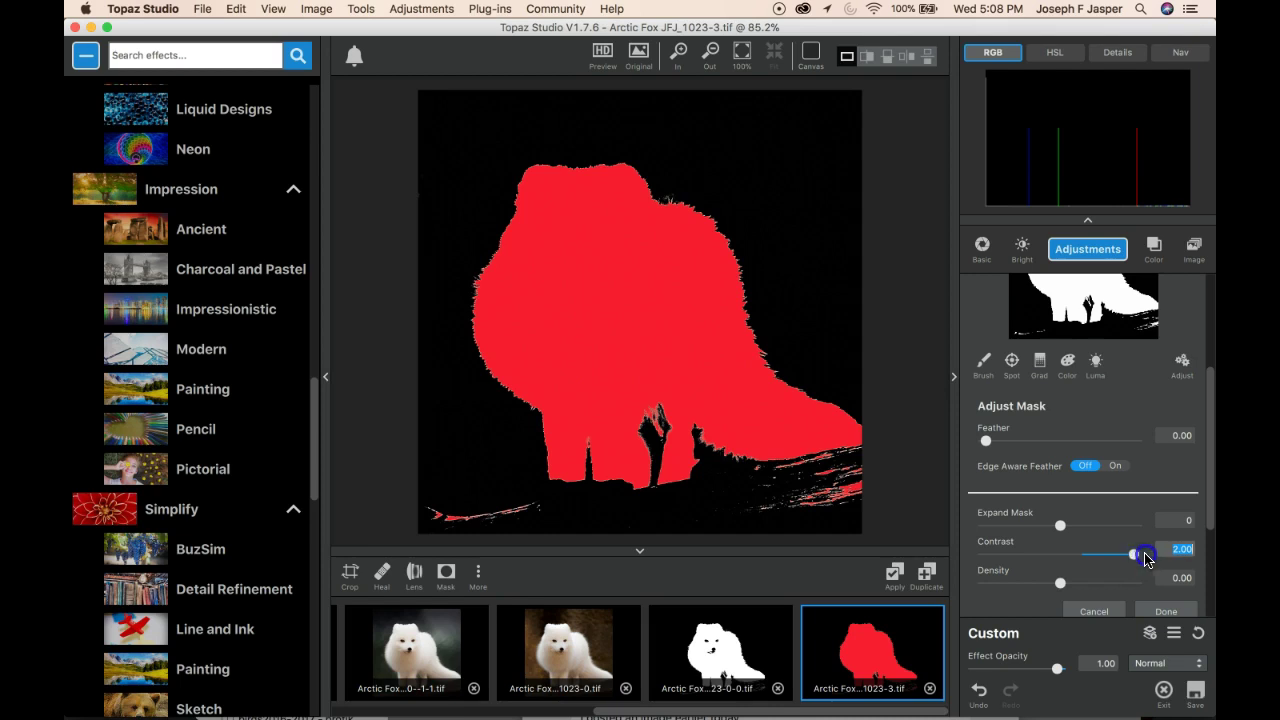
click(1108, 561)
scroll(1126, 410, up, 5)
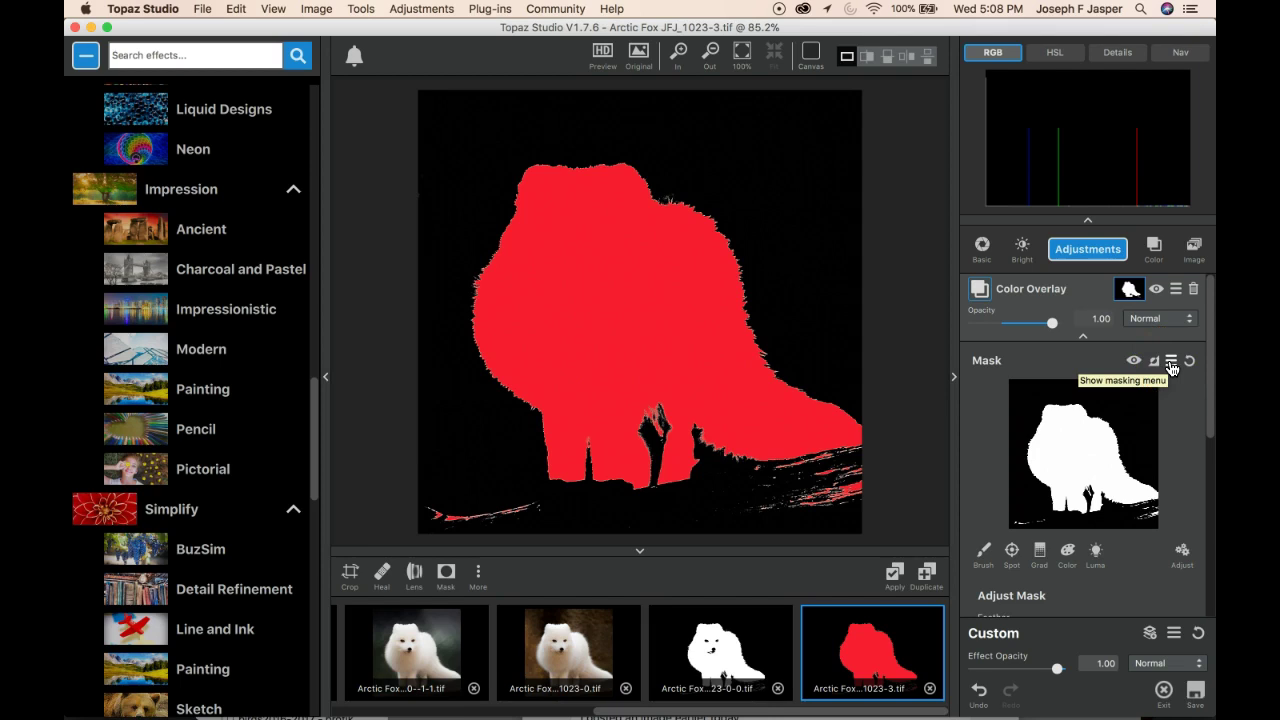
- Copy the finished fox mask from the masking options
click(1171, 362)
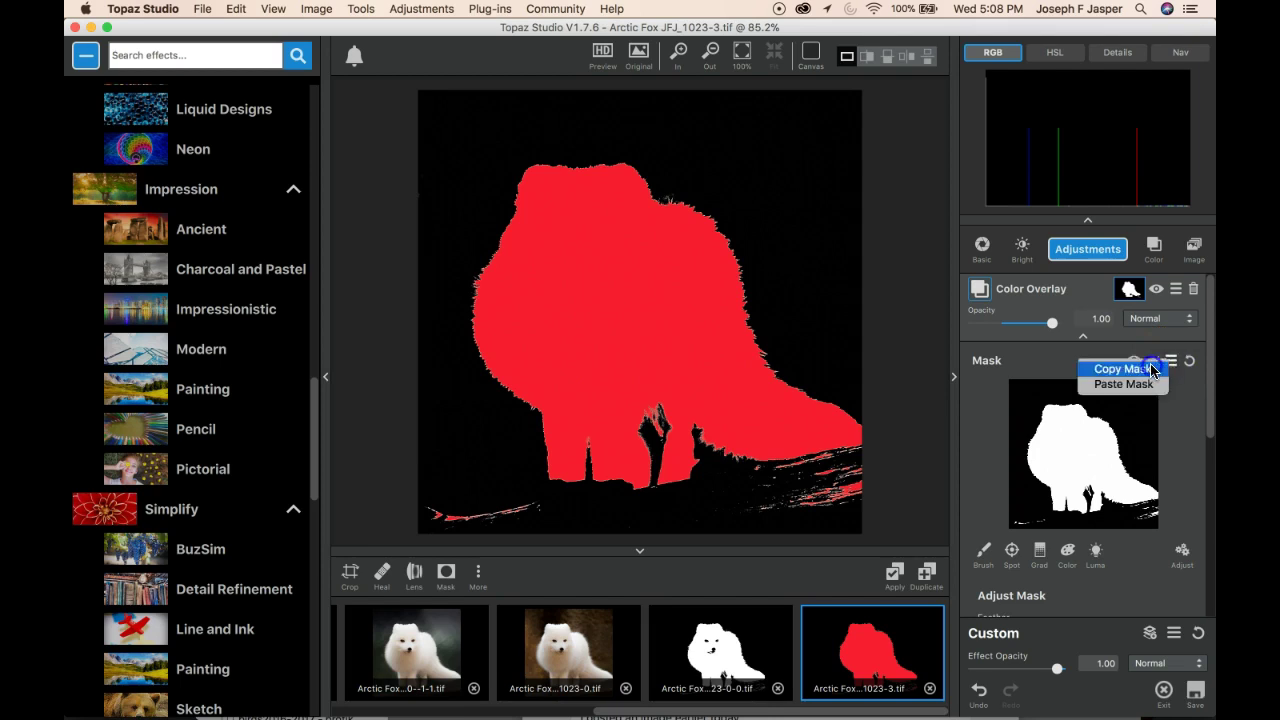
click(1150, 369)
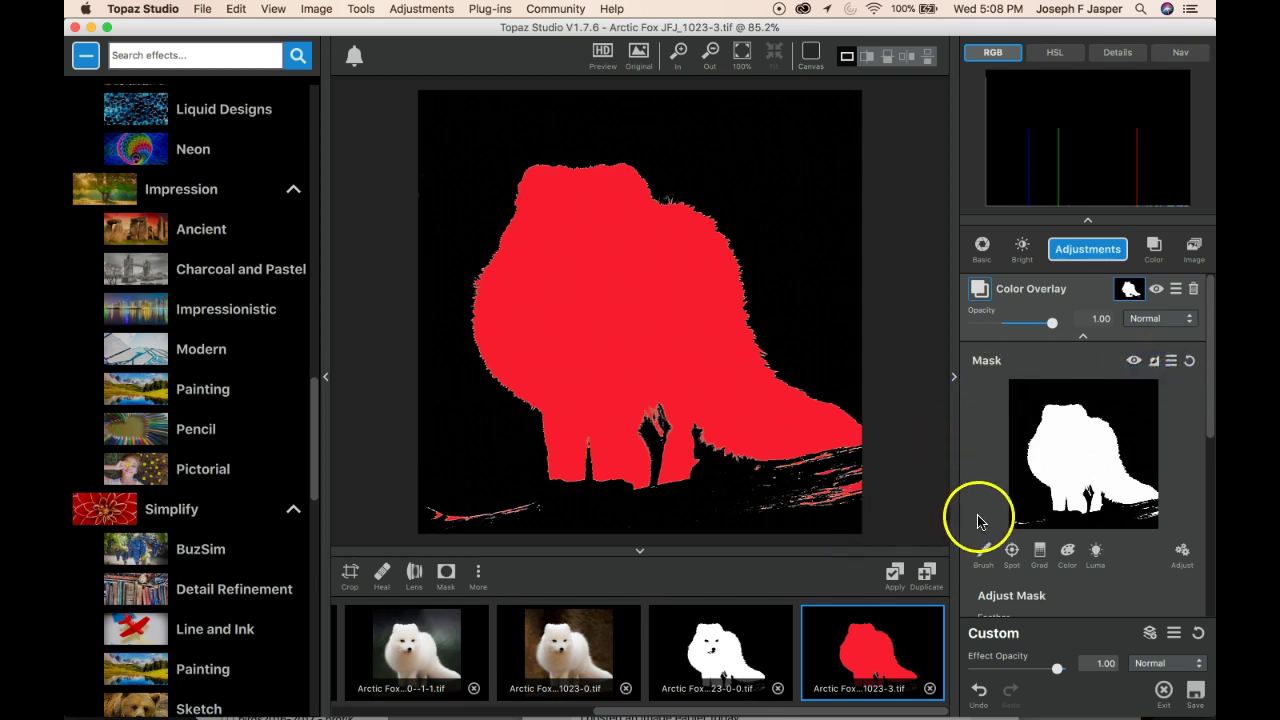
drag(1211, 374, 1211, 457)
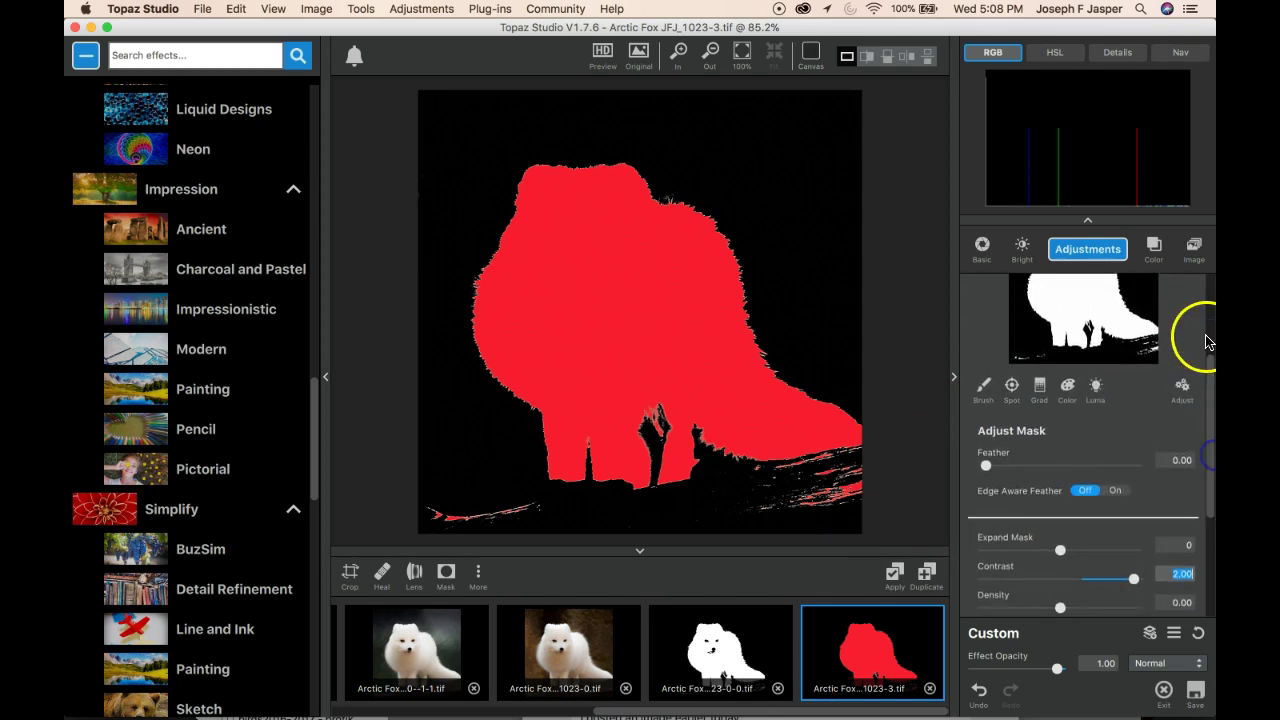
- Add a new Image Layer holding the green texture 1023-2.tif, filling the canvas
click(1192, 255)
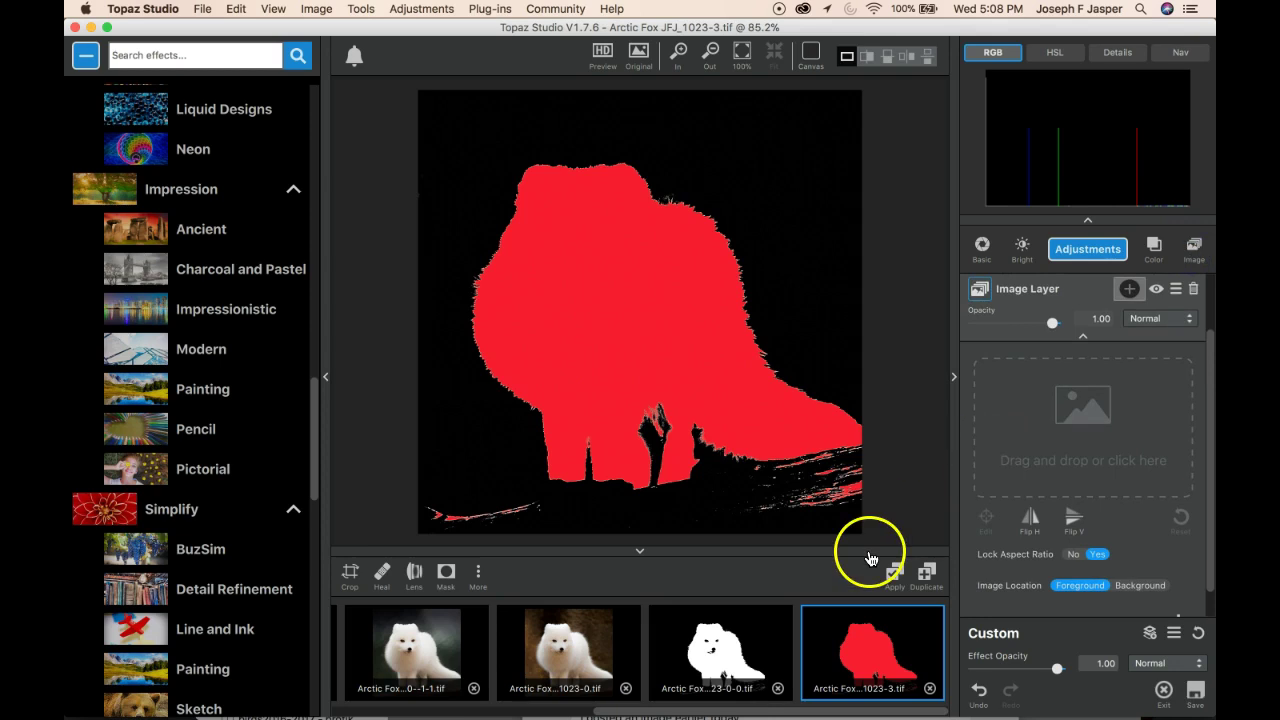
scroll(663, 670, left, 5)
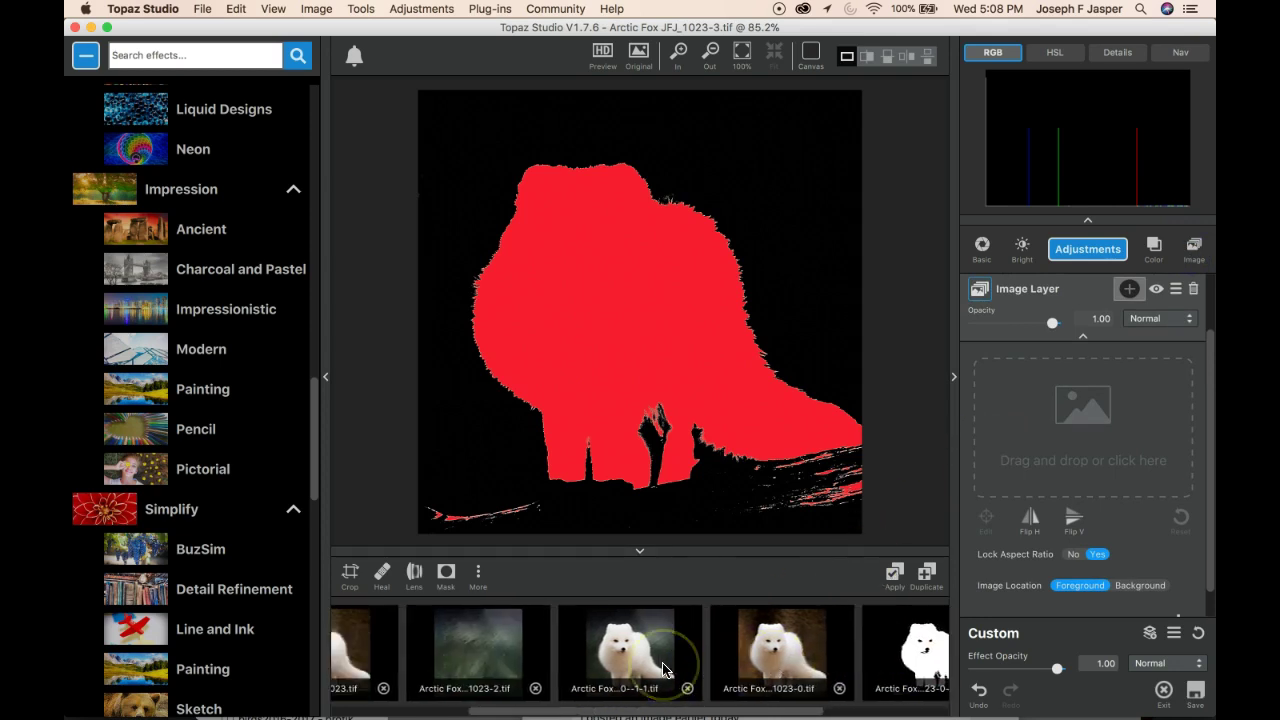
click(542, 673)
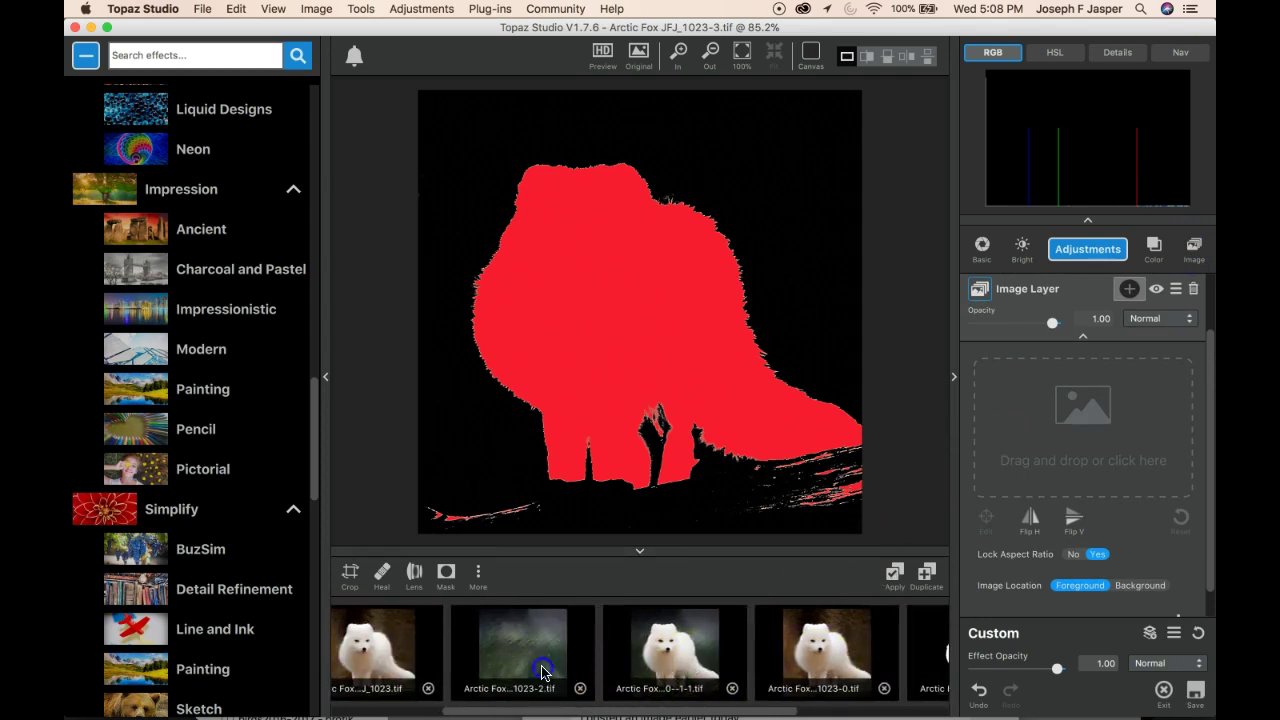
drag(542, 673, 1085, 460)
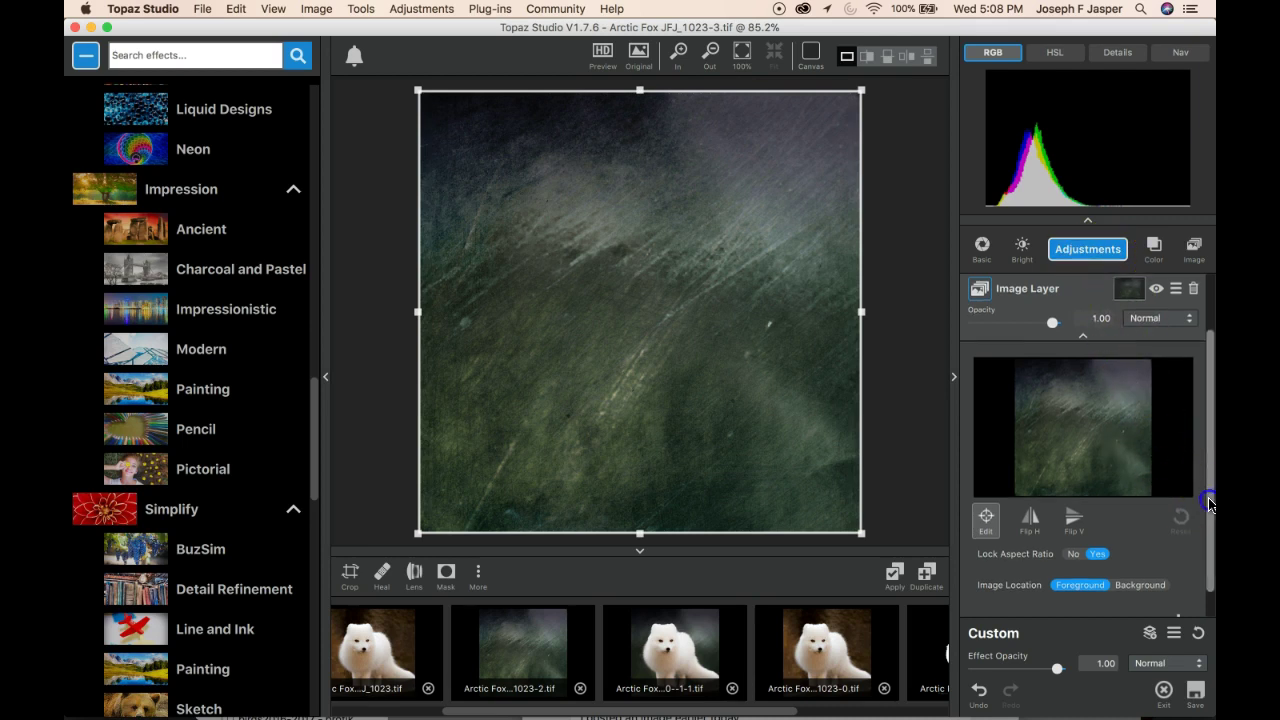
scroll(1210, 523, down, 2)
- Blur the green texture with a Gaussian Blurs adjustment at Amount 0.47
click(1180, 593)
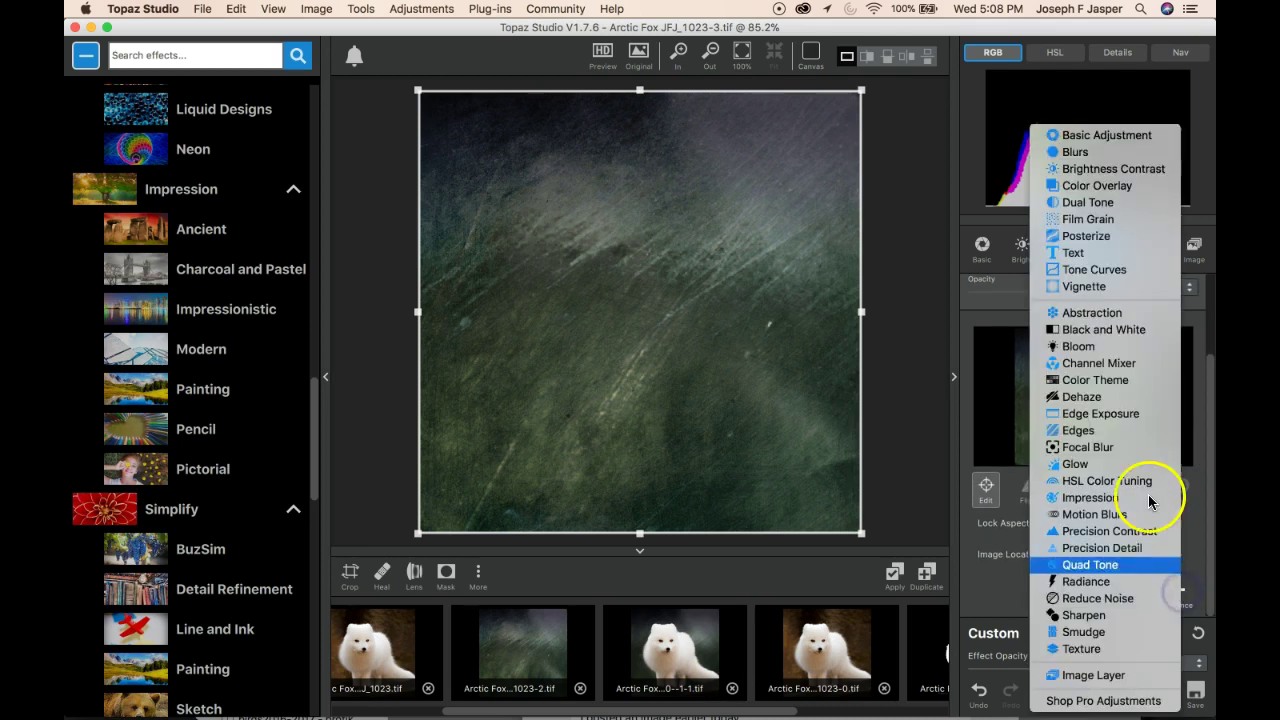
click(1122, 152)
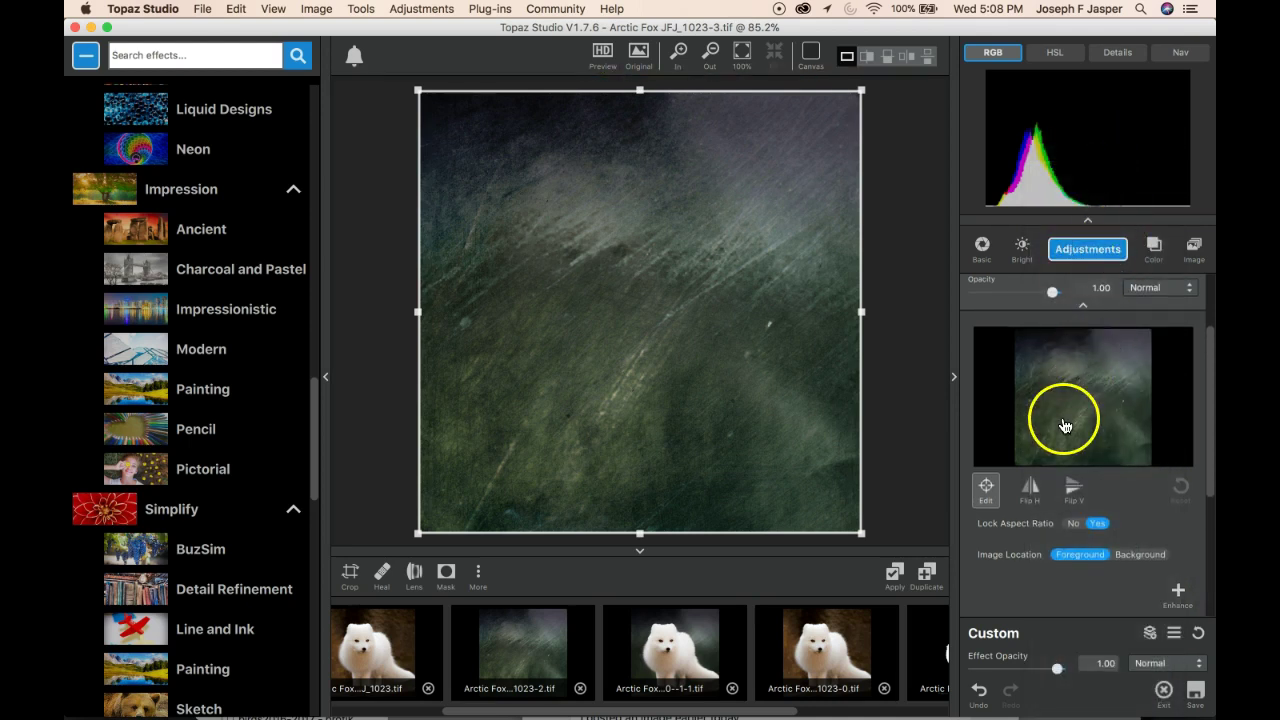
scroll(1043, 528, down, 3)
scroll(1043, 531, down, 4)
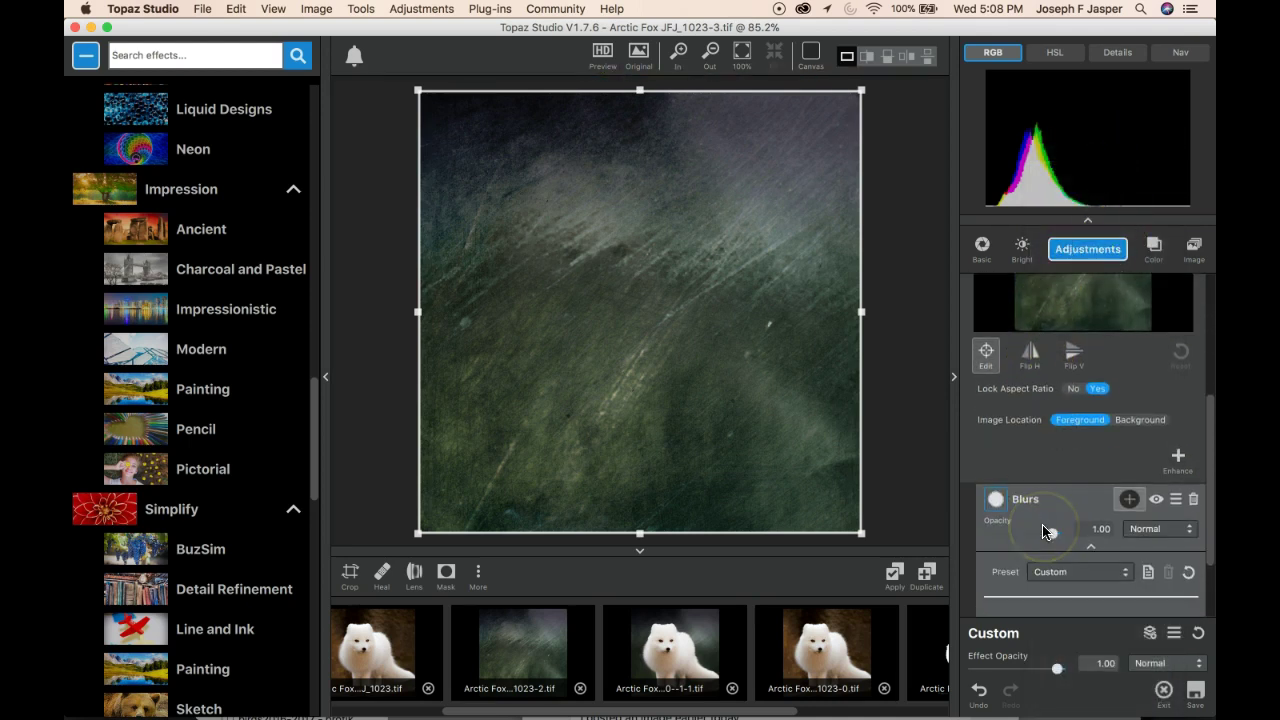
scroll(1055, 553, down, 1)
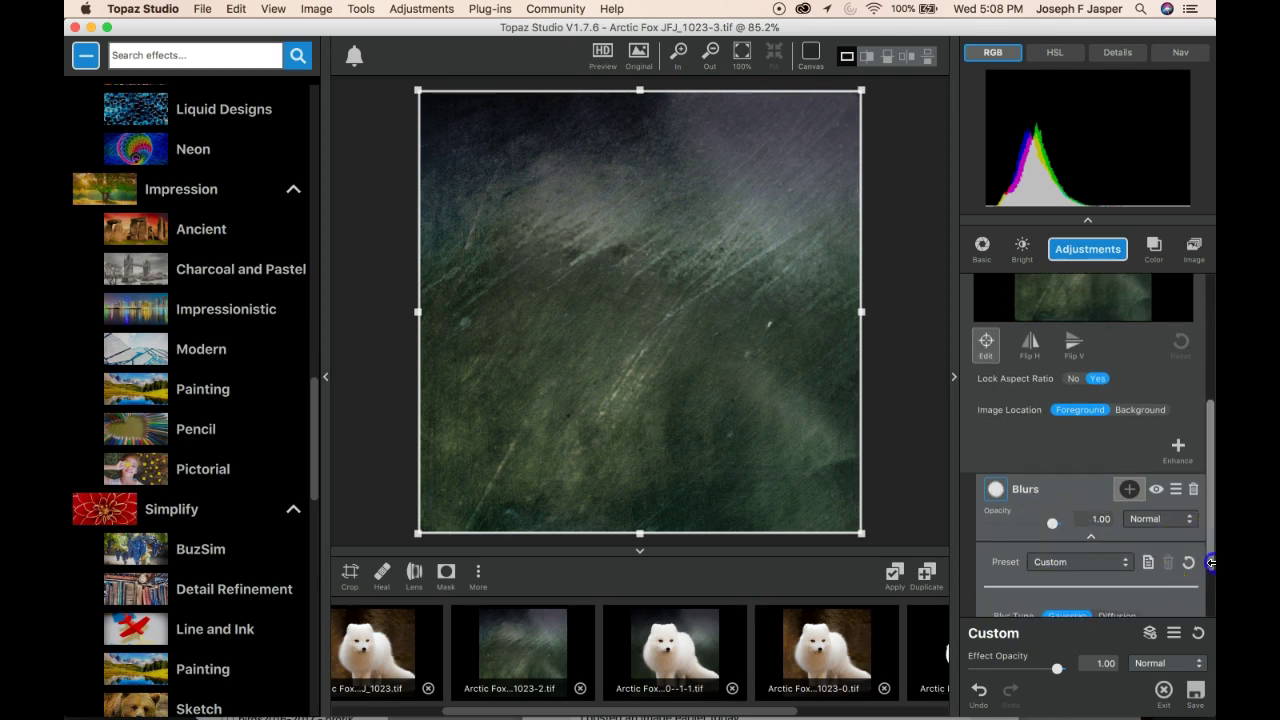
scroll(1211, 572, down, 5)
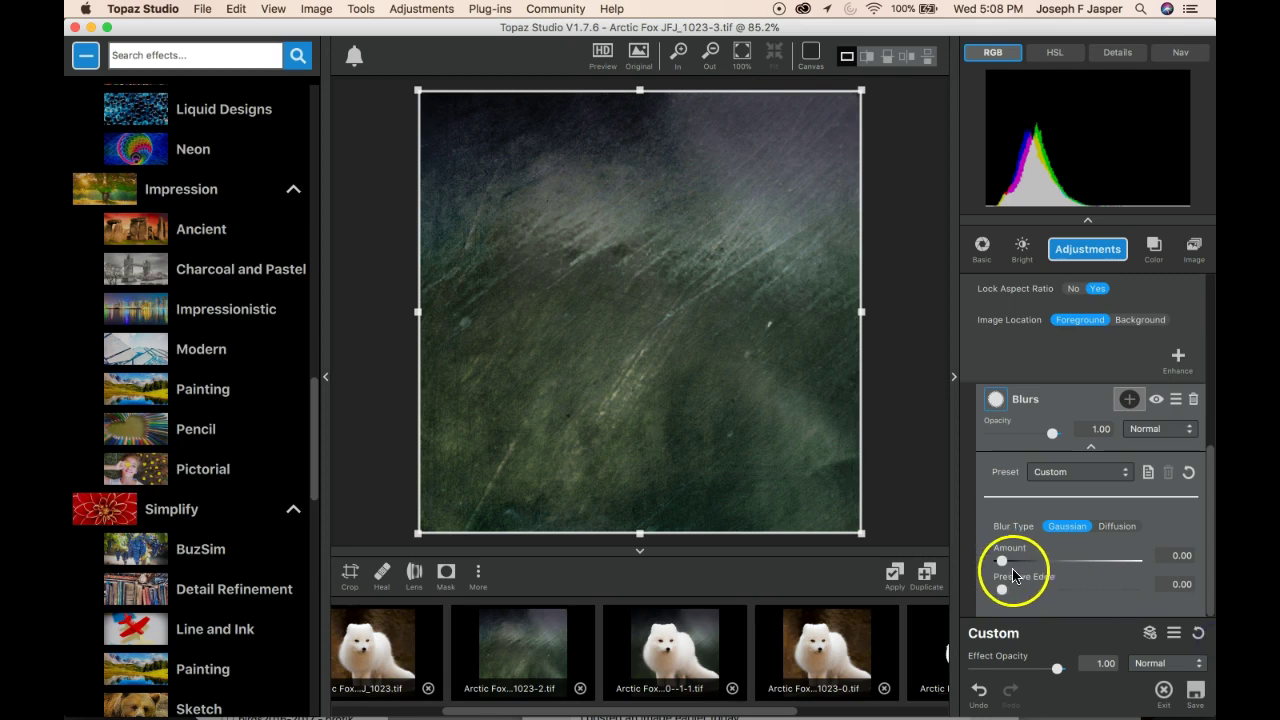
drag(1002, 561, 1054, 566)
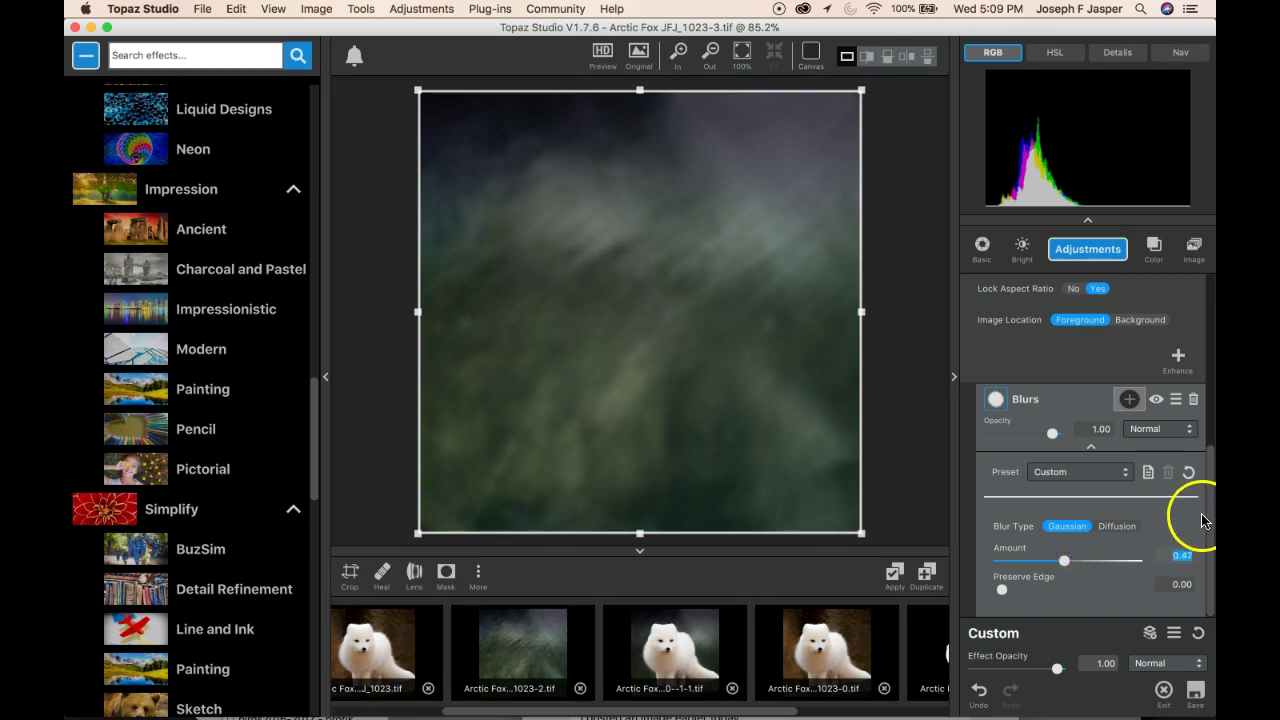
click(1176, 364)
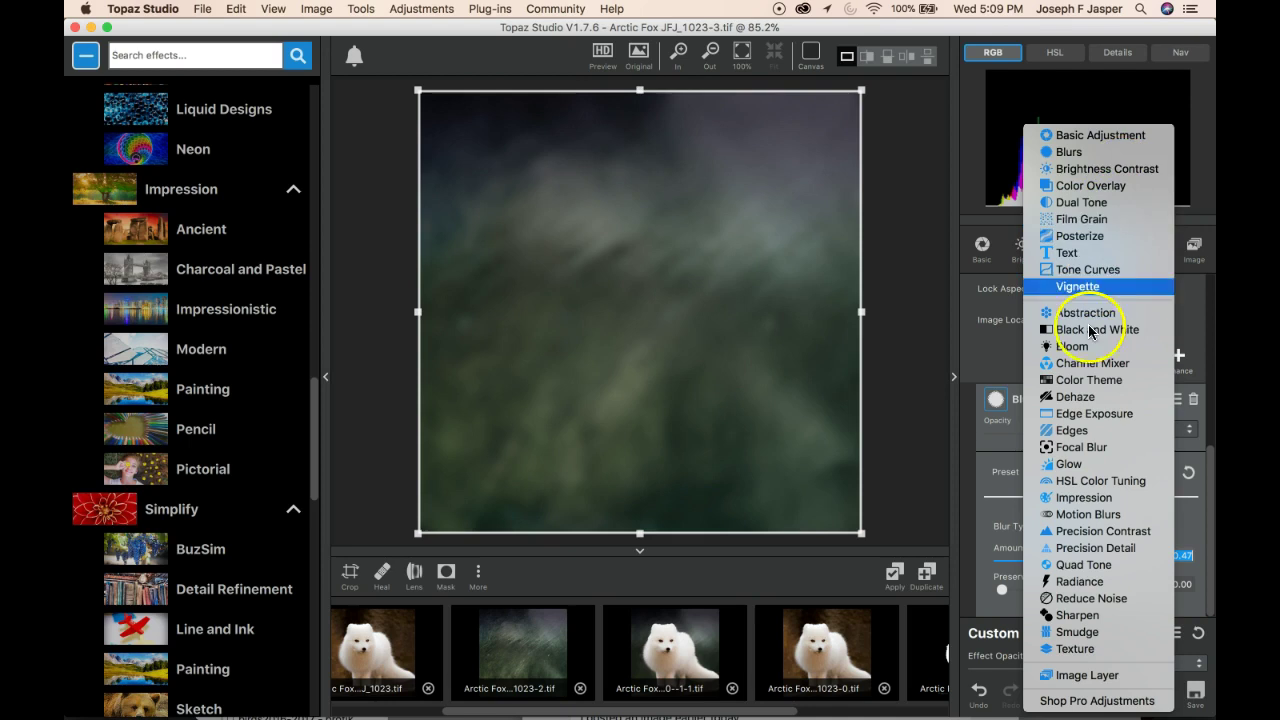
- Add HSL Color Tuning and darken the aqua tones' Lightness to -0.70
click(1083, 483)
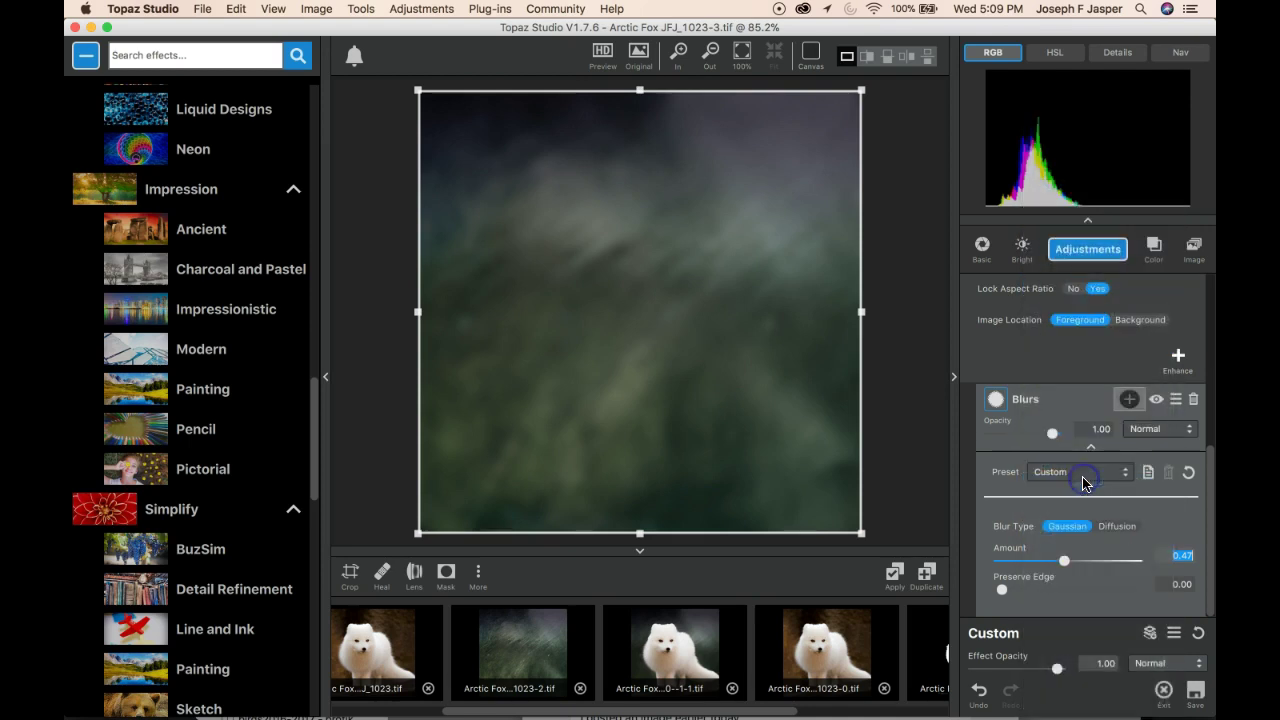
scroll(1063, 534, down, 2)
scroll(1068, 545, down, 1)
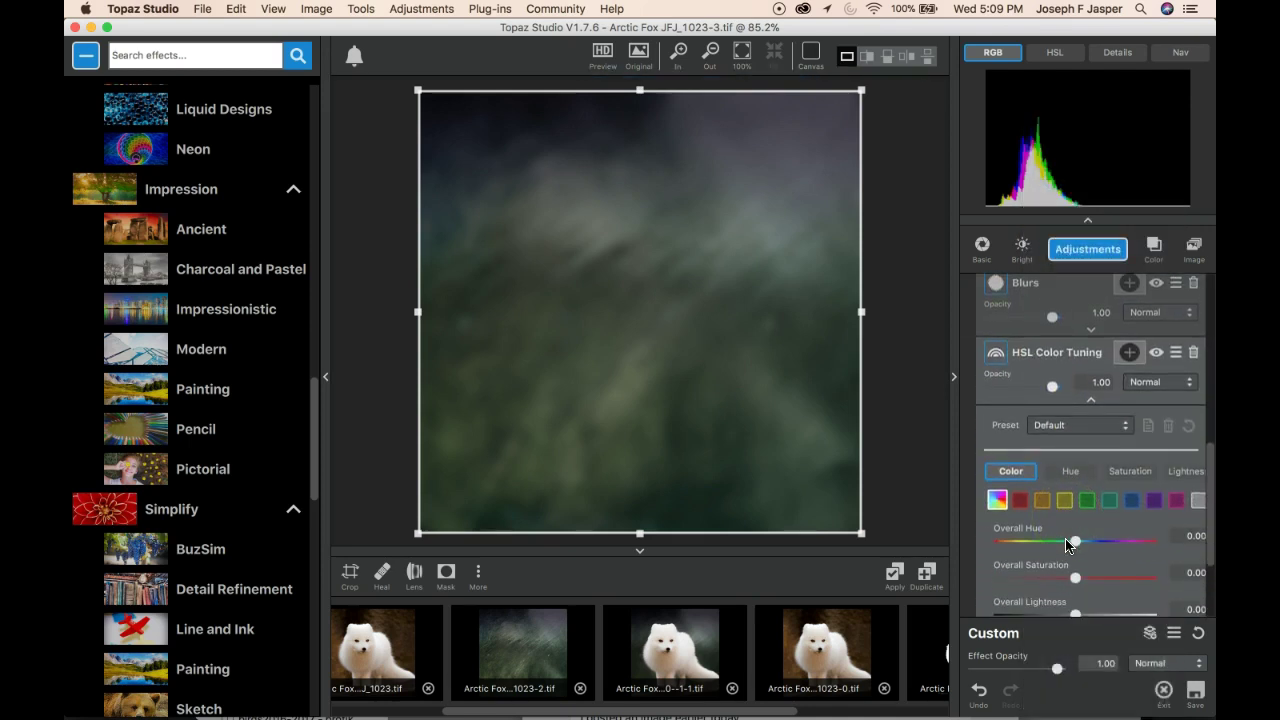
click(1109, 500)
click(1072, 614)
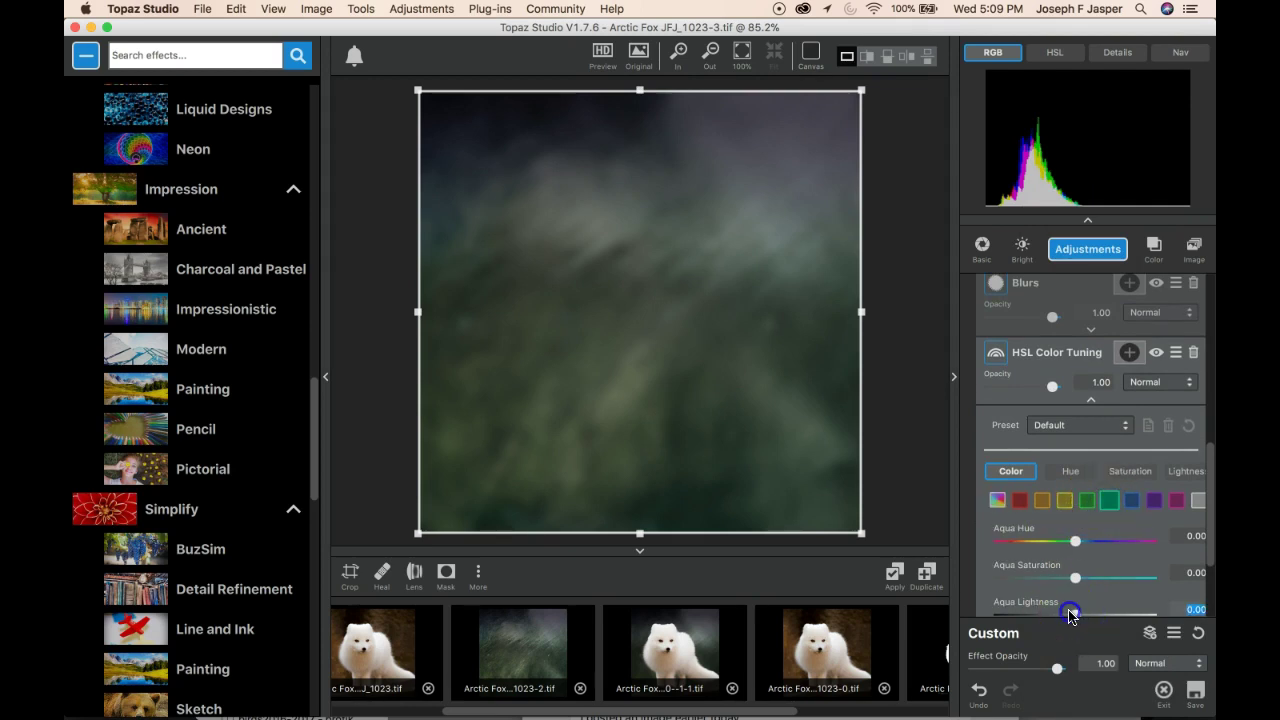
drag(1070, 614, 1023, 615)
- Darken the blue tones to -0.39 Lightness and desaturate greens to -0.43
click(1089, 503)
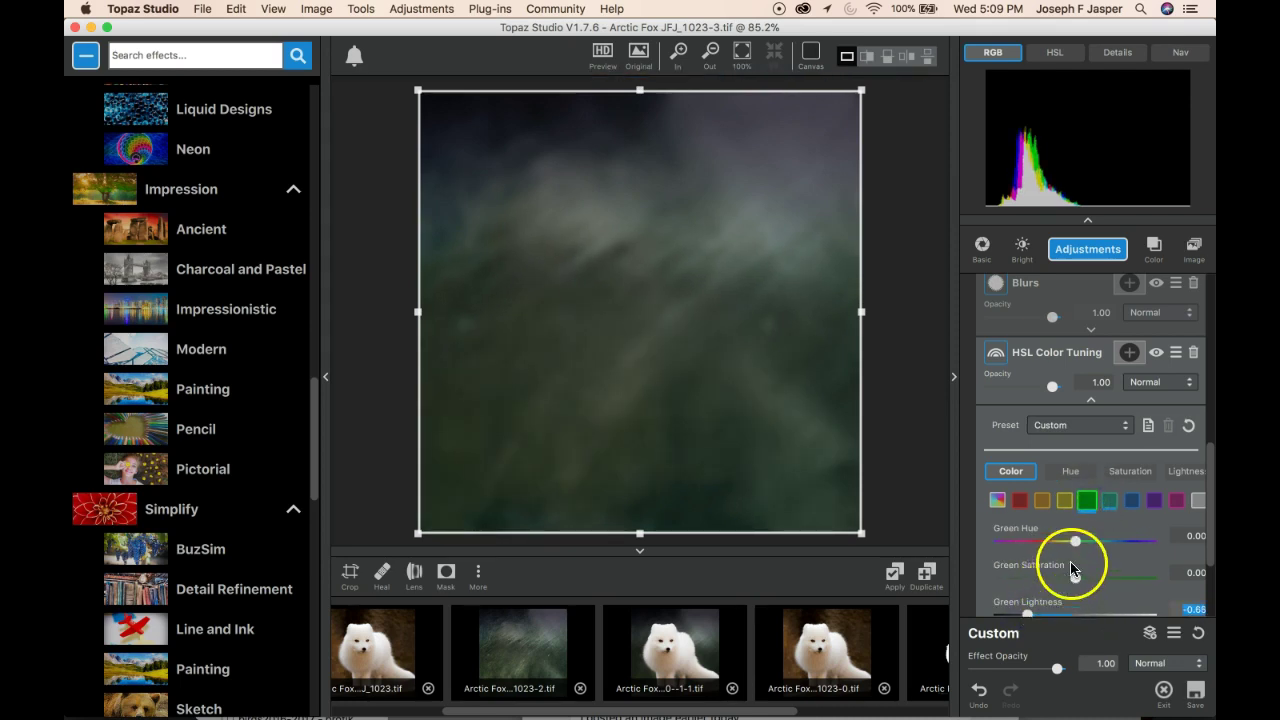
click(1132, 500)
drag(1073, 612, 1058, 613)
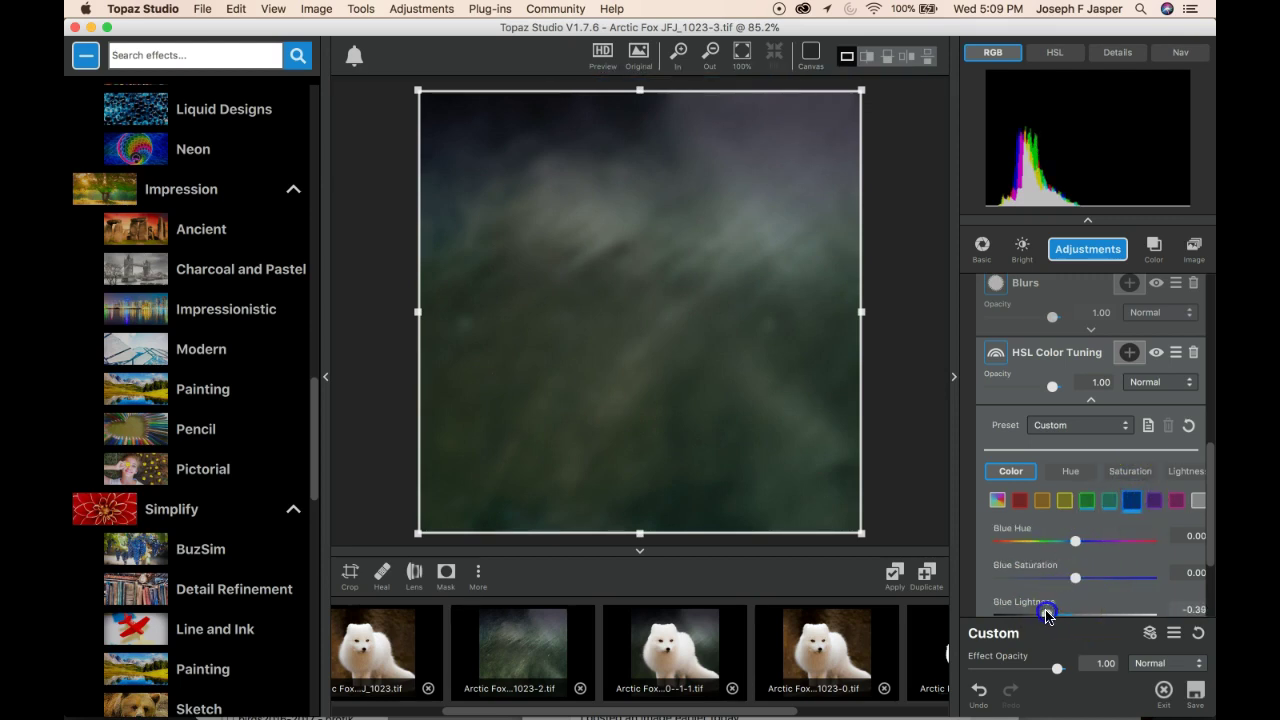
scroll(1095, 510, down, 1)
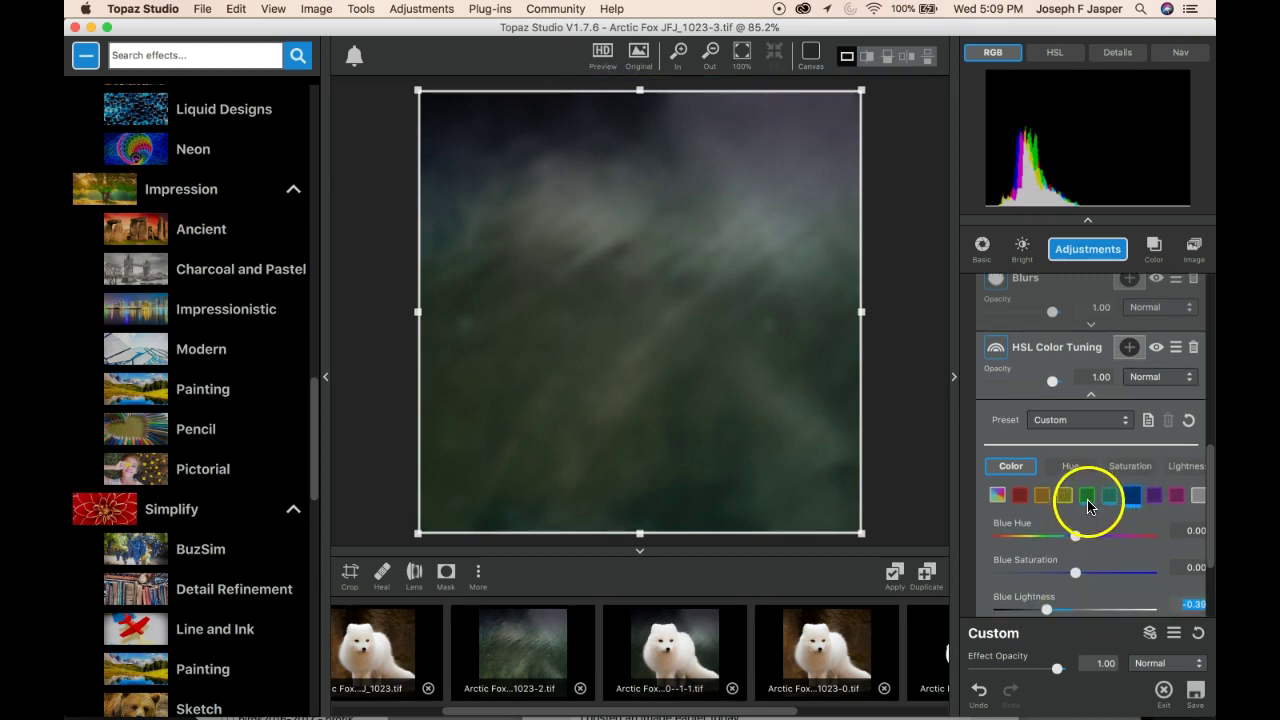
click(1087, 497)
drag(1075, 572, 1012, 608)
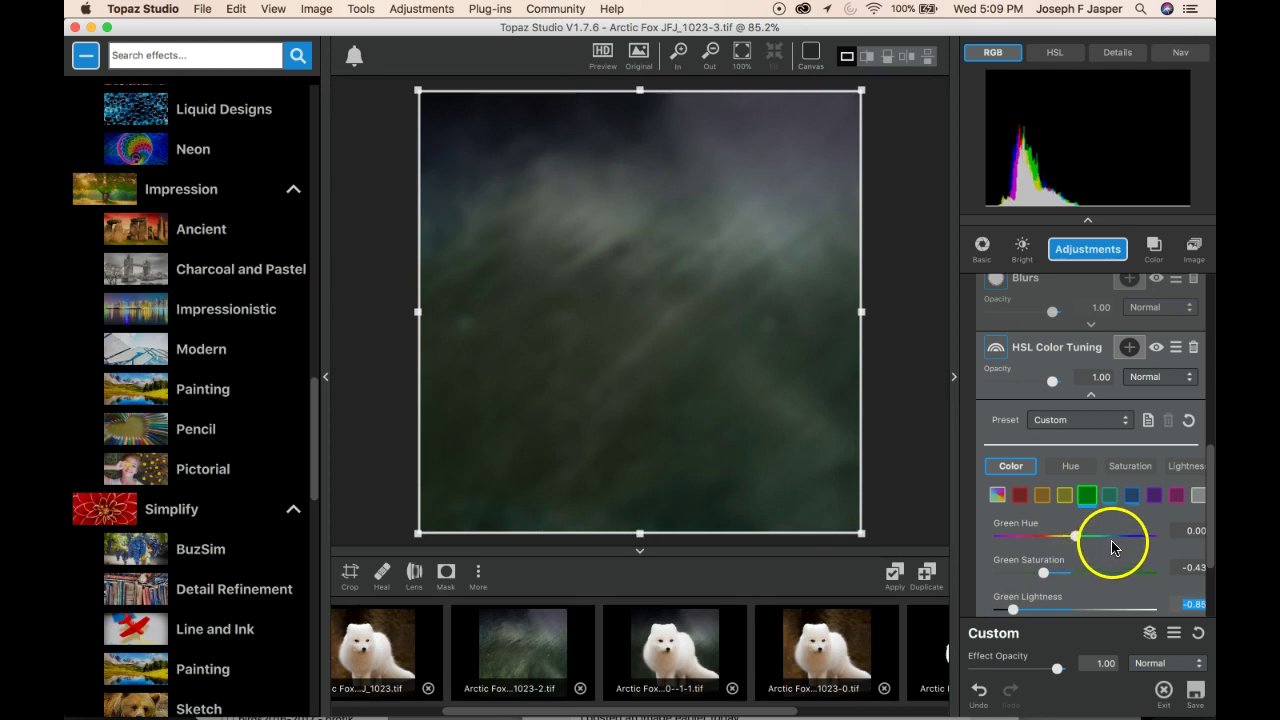
- Add Arctic Fox 1023-0.tif as a new image layer and paste the copied layer into the stack
click(1193, 249)
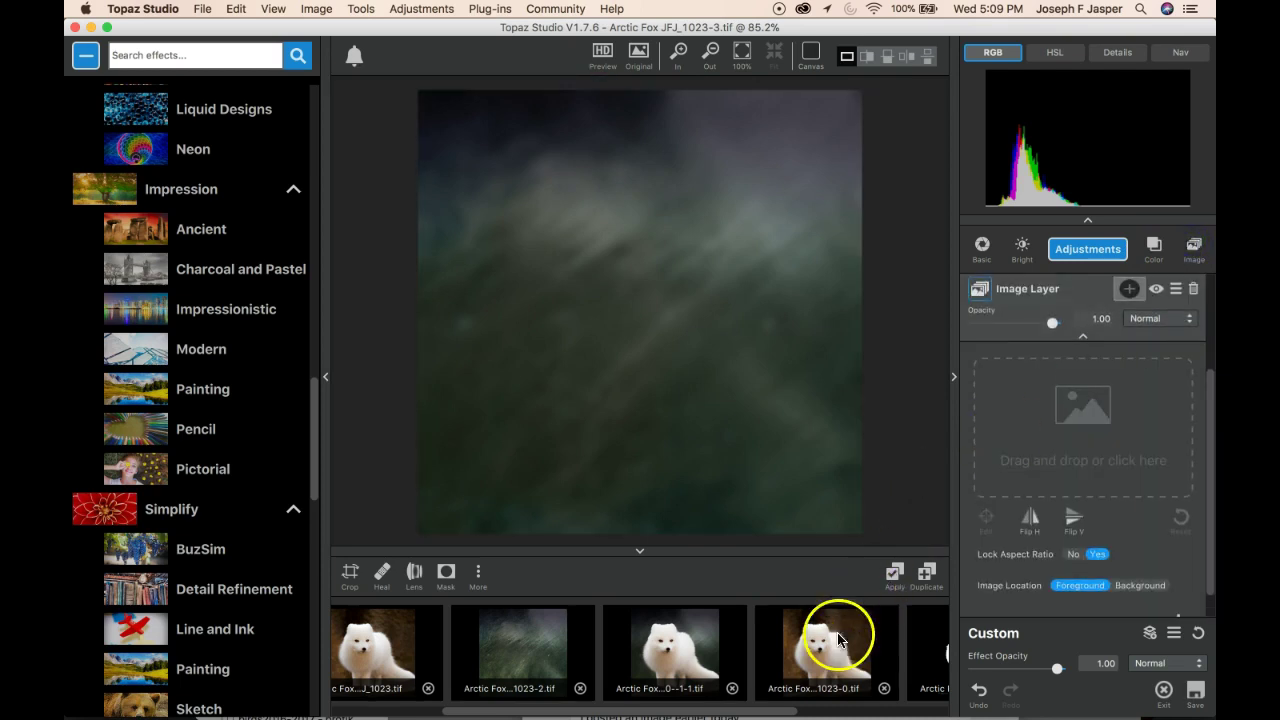
drag(826, 660, 1081, 444)
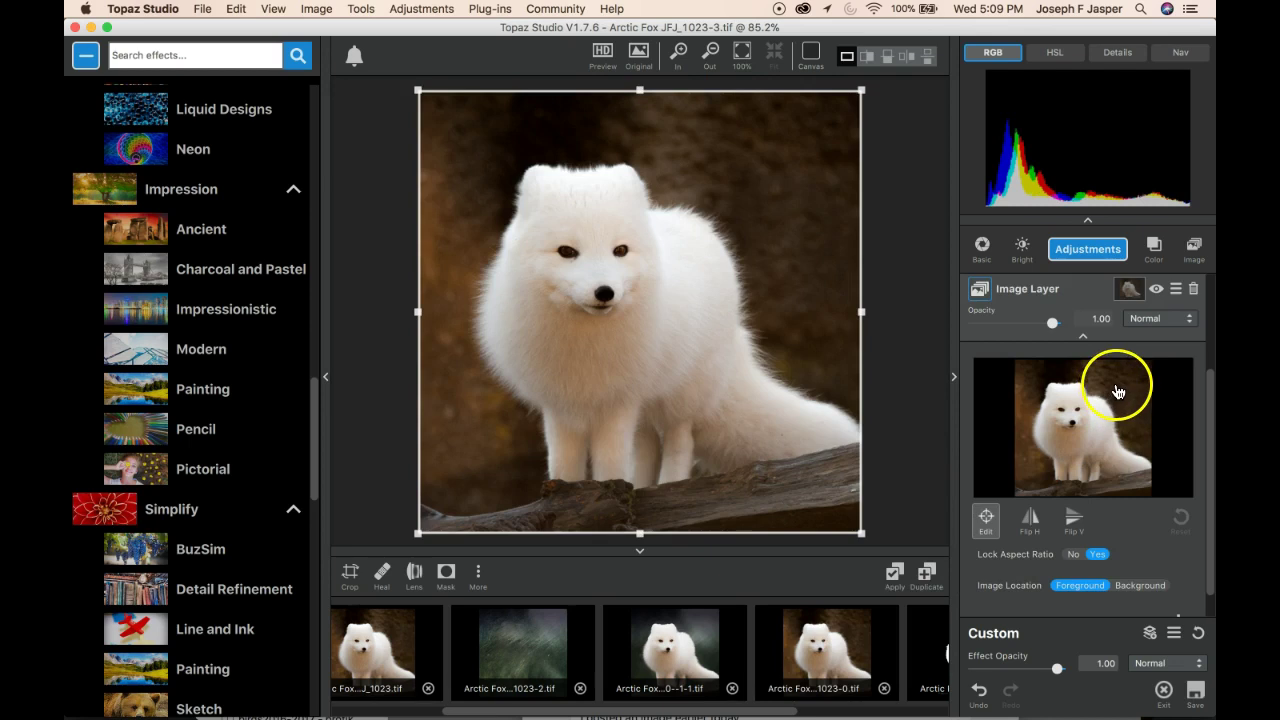
click(1131, 300)
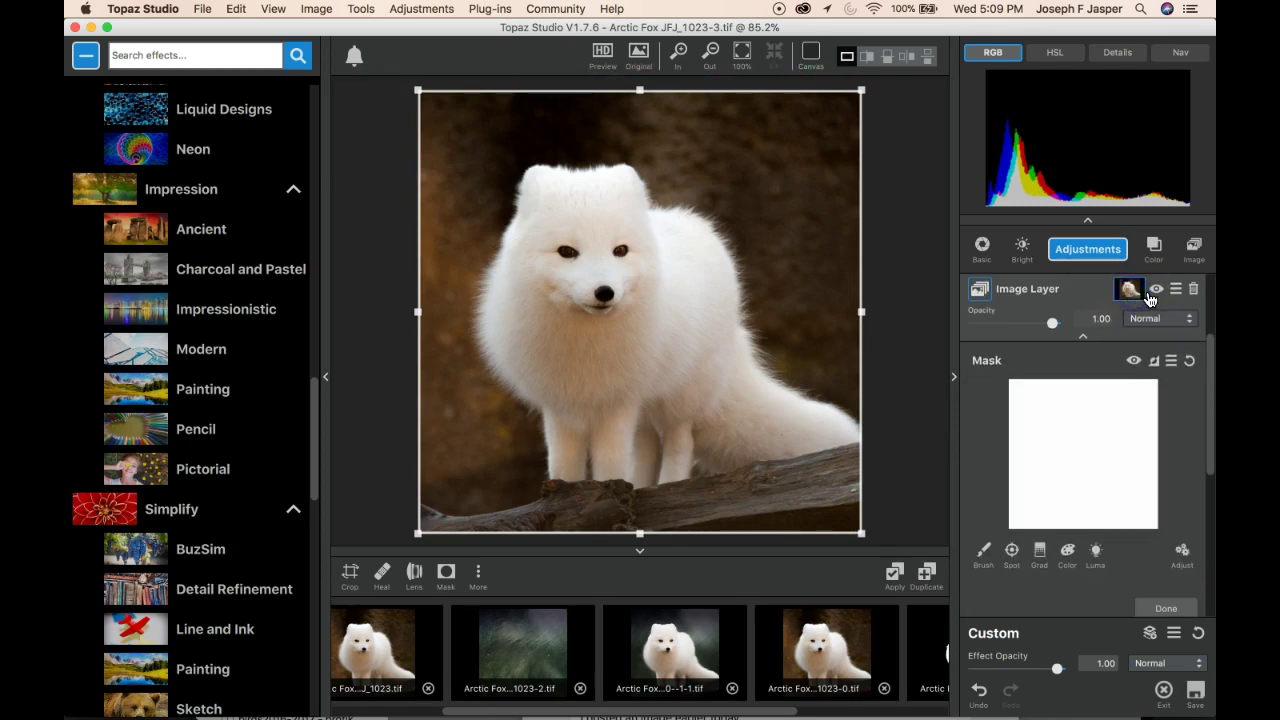
click(1176, 291)
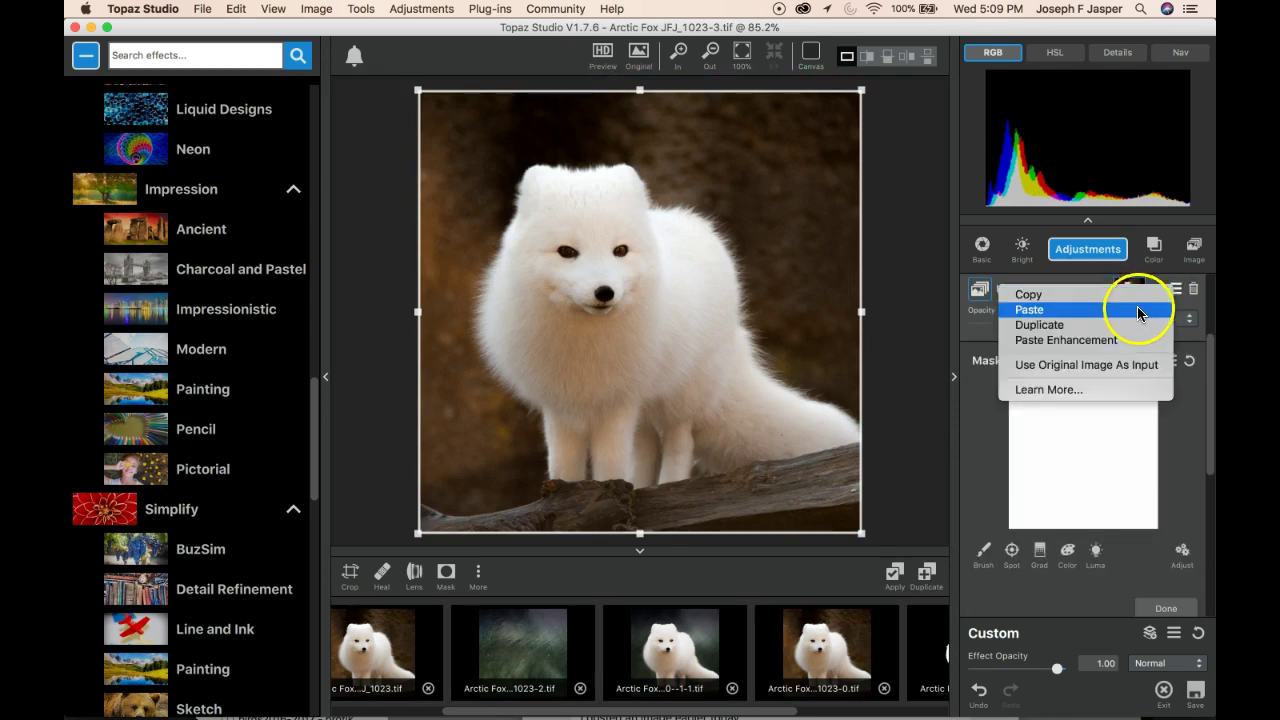
click(1134, 312)
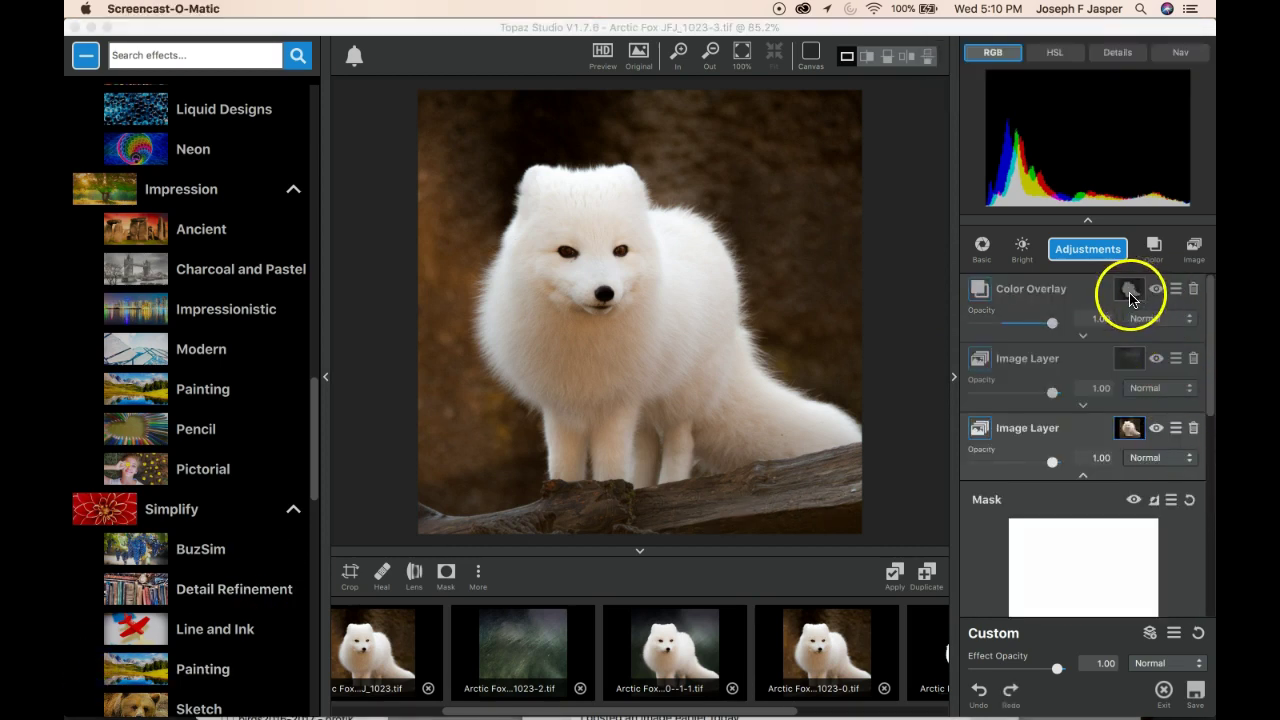
- Inspect the Color Overlay layer's mask and options without changing anything
click(1082, 297)
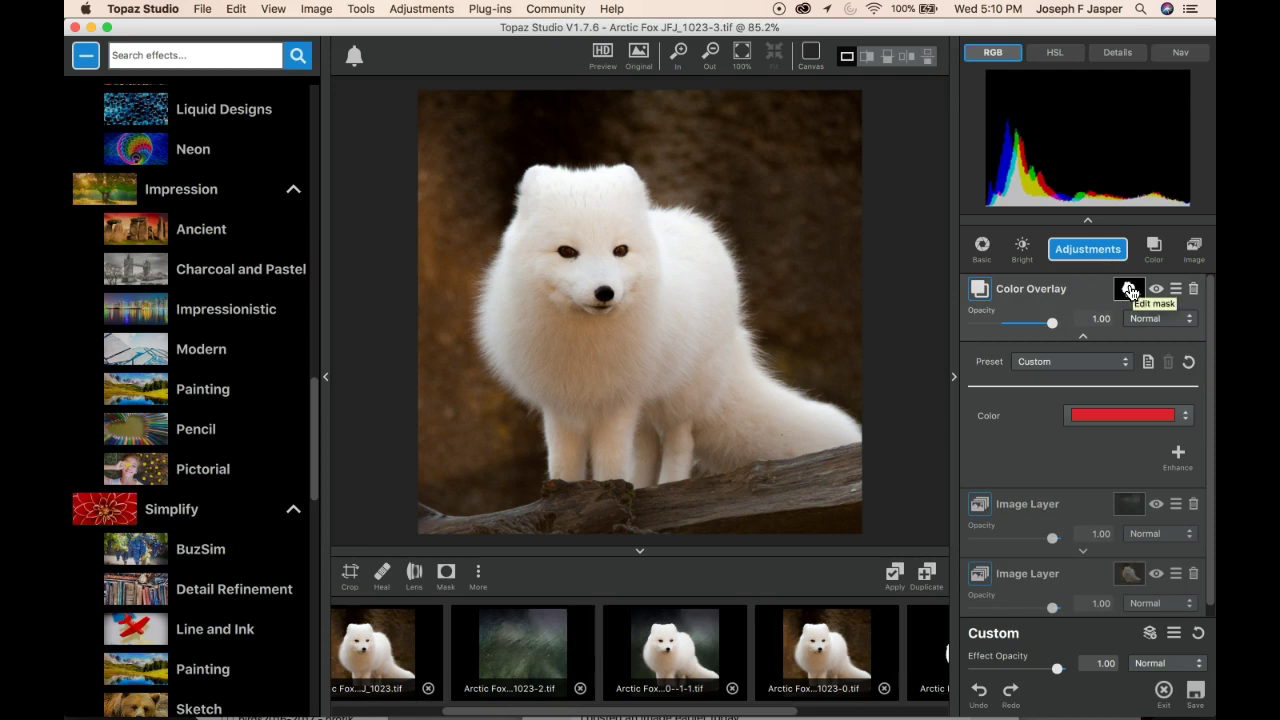
click(1128, 289)
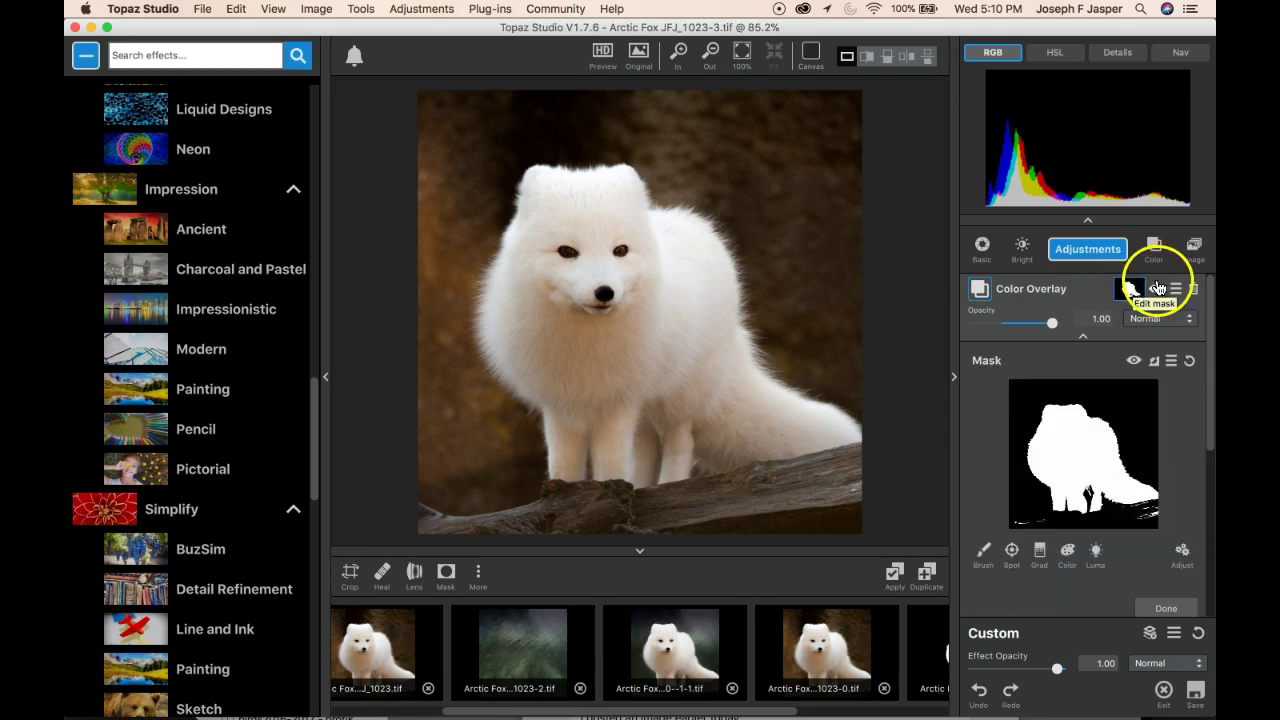
click(1175, 289)
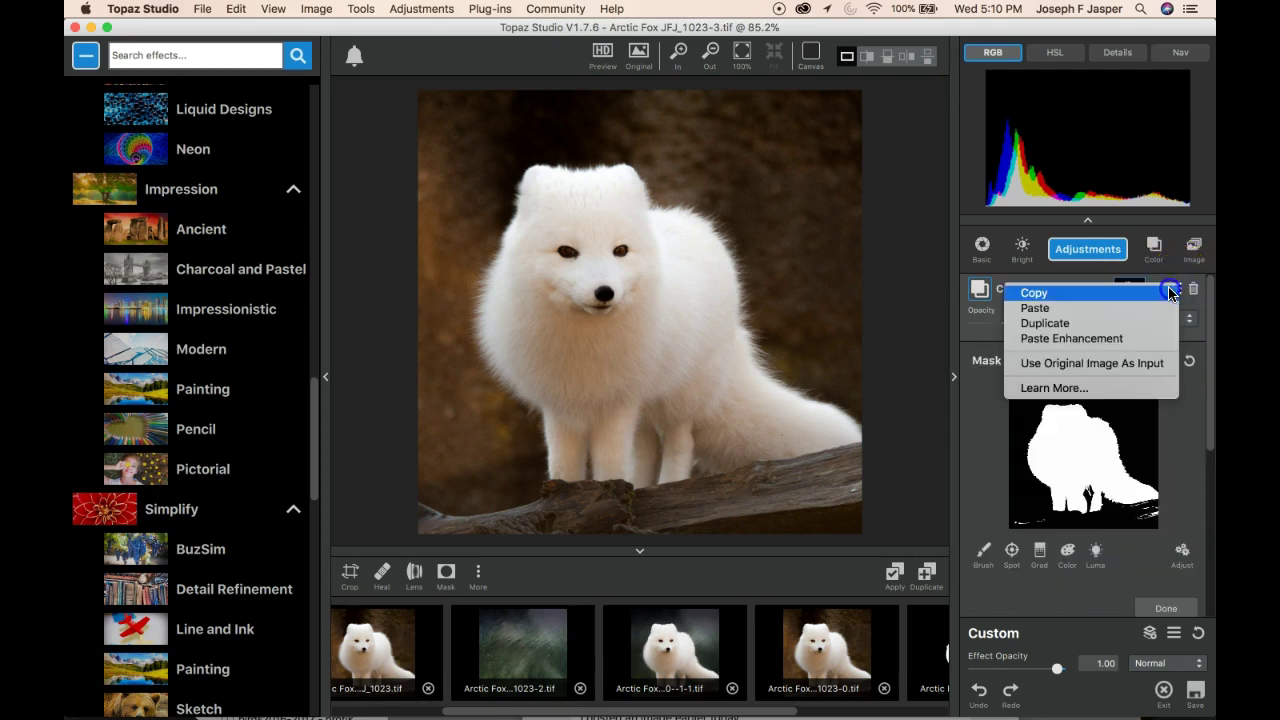
click(1080, 376)
- Open the fox image layer's mask and its mask options menu
scroll(1086, 440, down, 5)
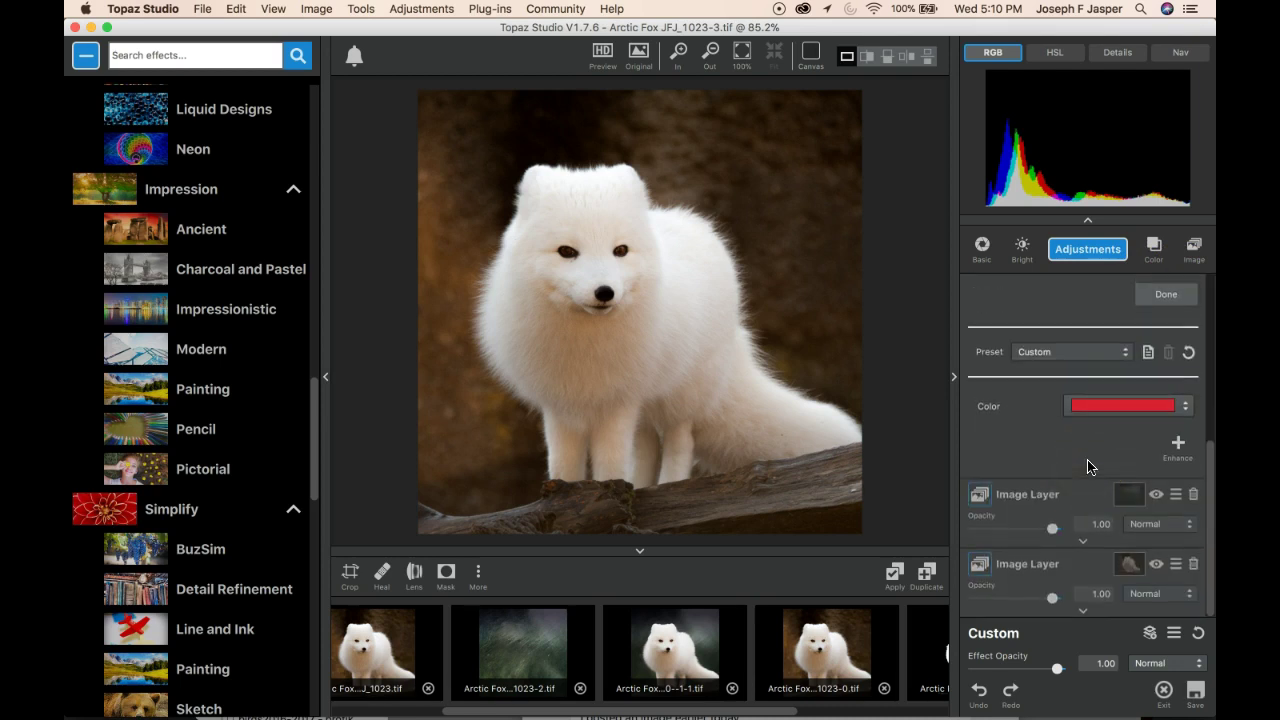
click(1127, 563)
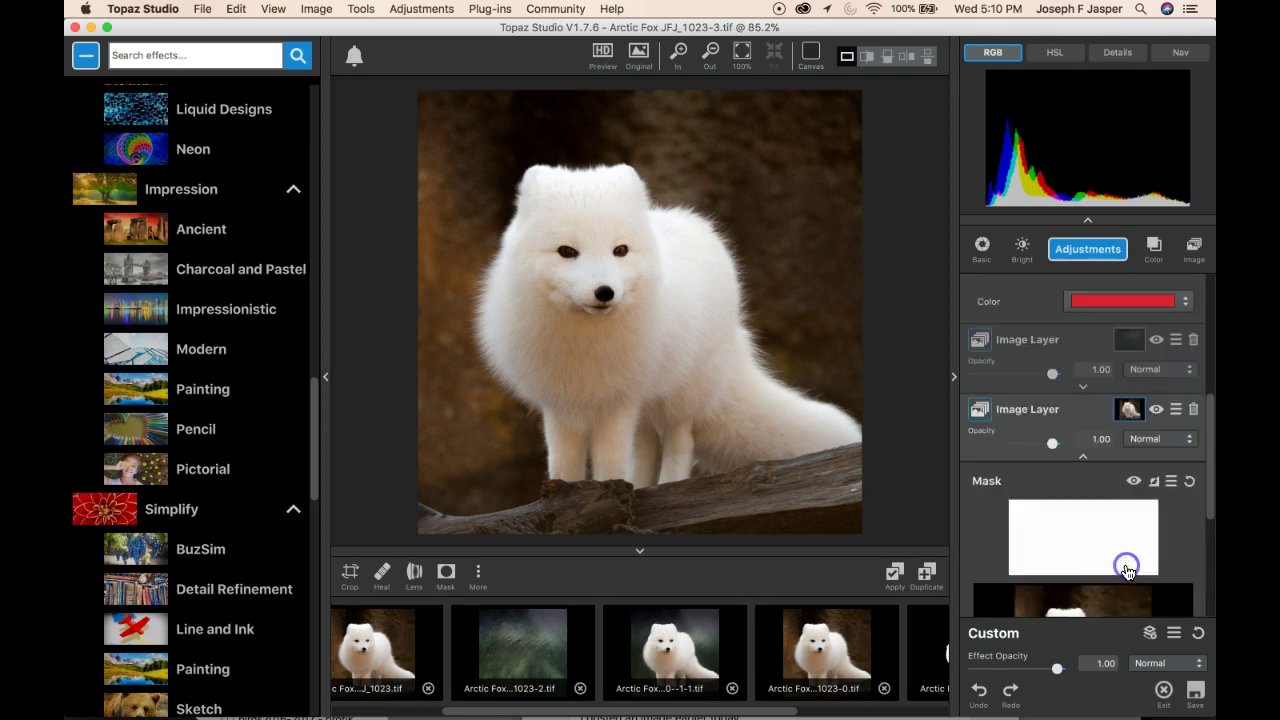
click(1171, 412)
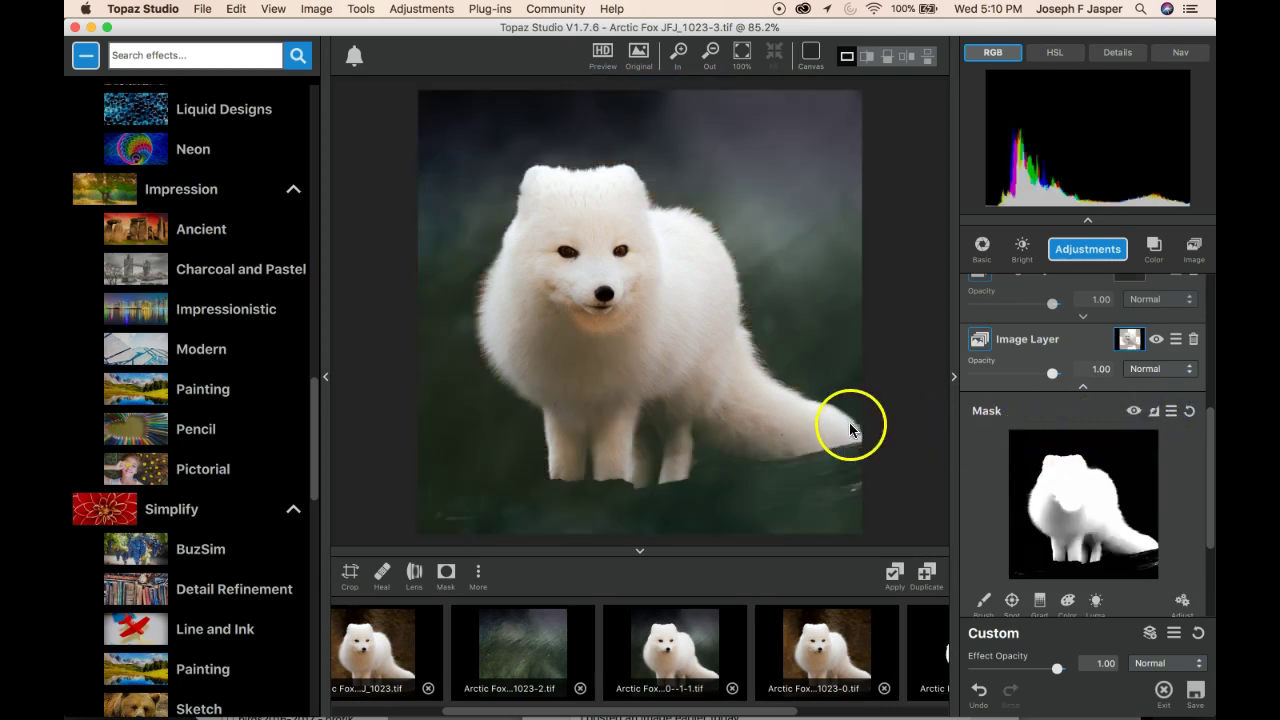
- Set up a hard mask brush with Transparency 1.00 and Softness 0.01
click(984, 600)
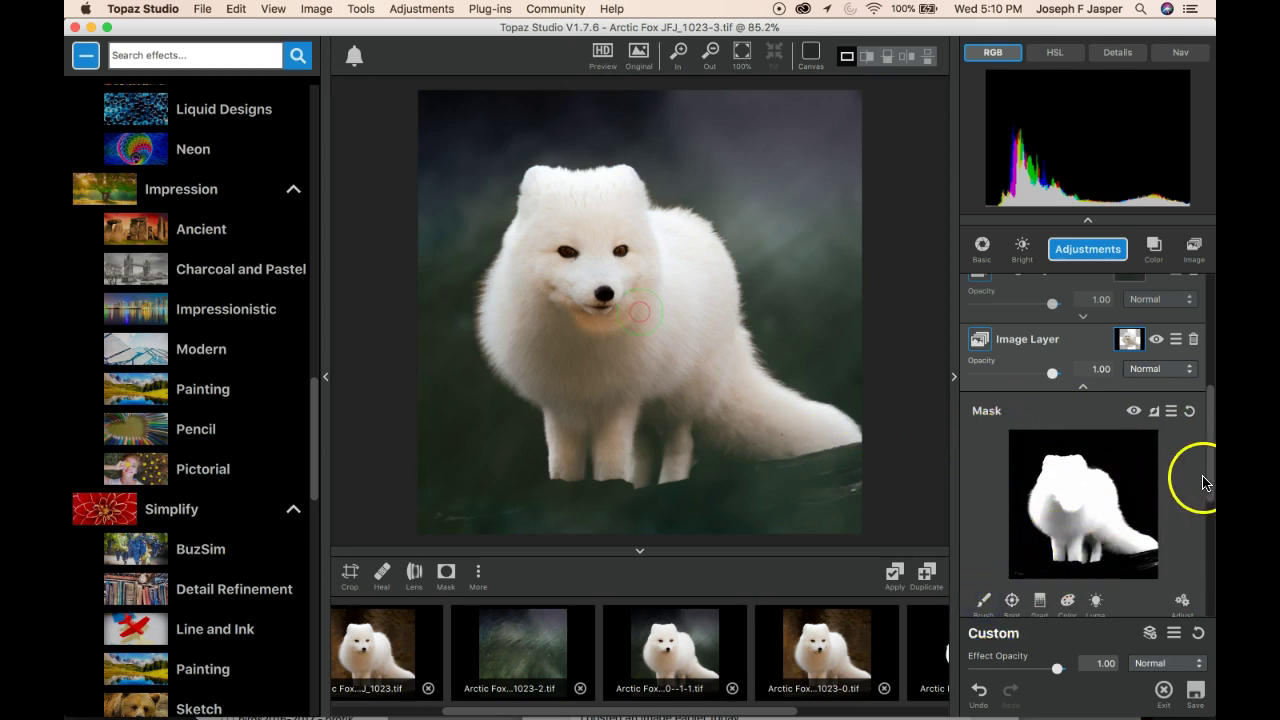
drag(1208, 493, 1208, 524)
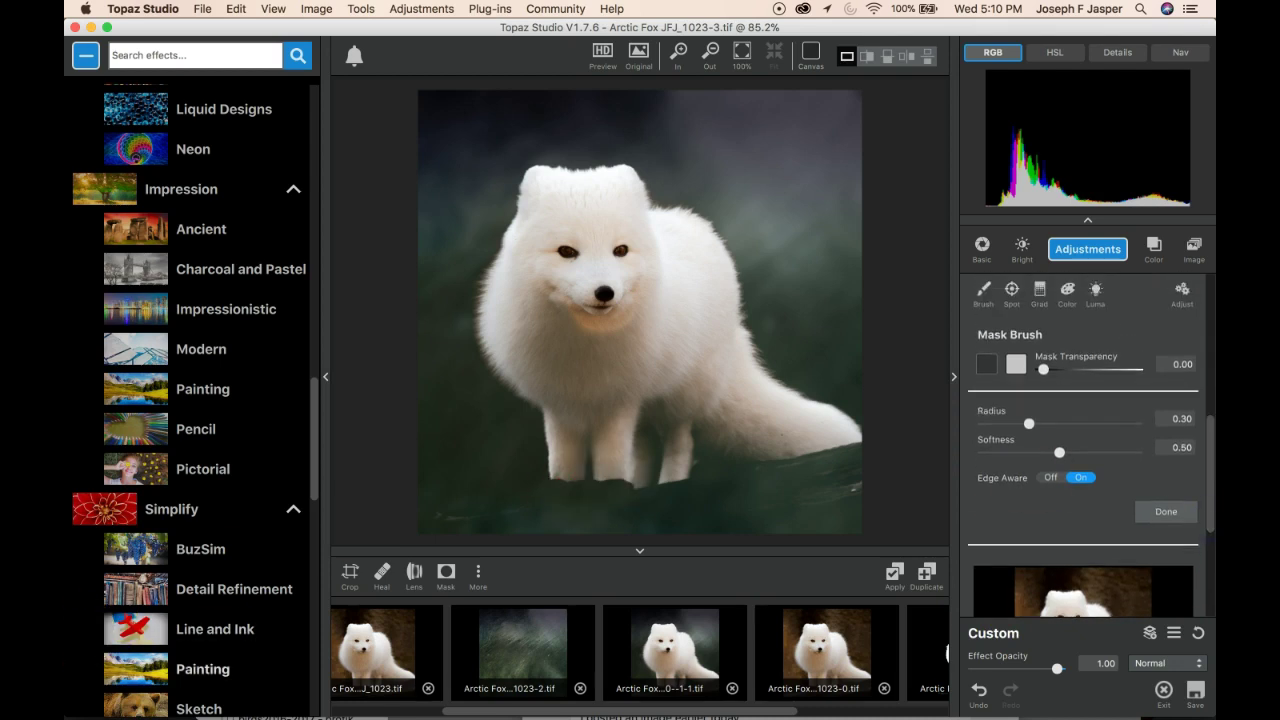
click(985, 296)
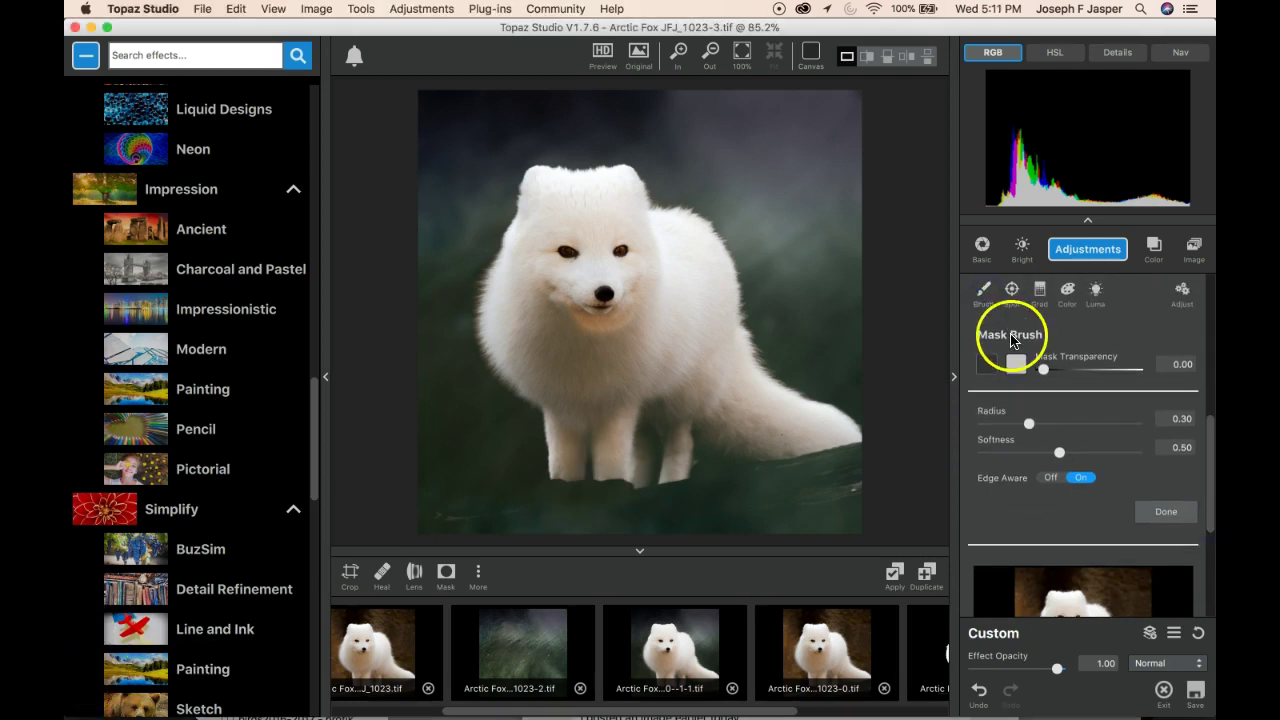
click(1016, 364)
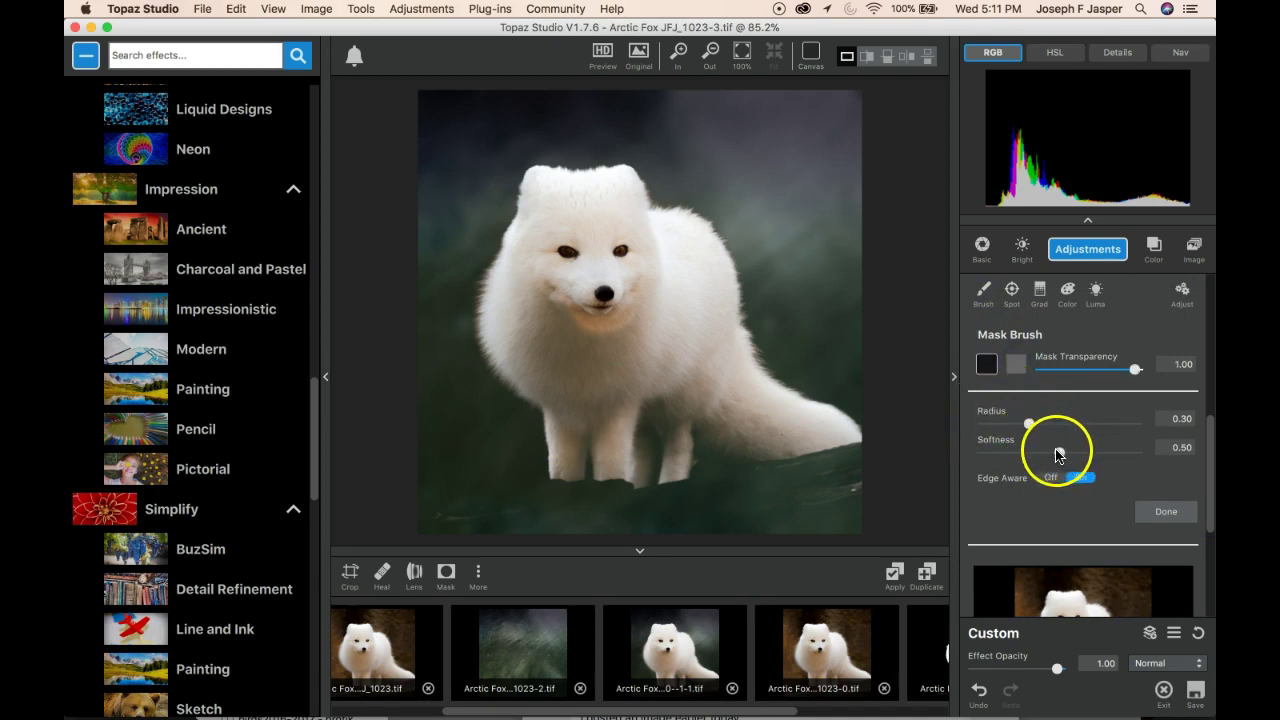
drag(1060, 452, 948, 455)
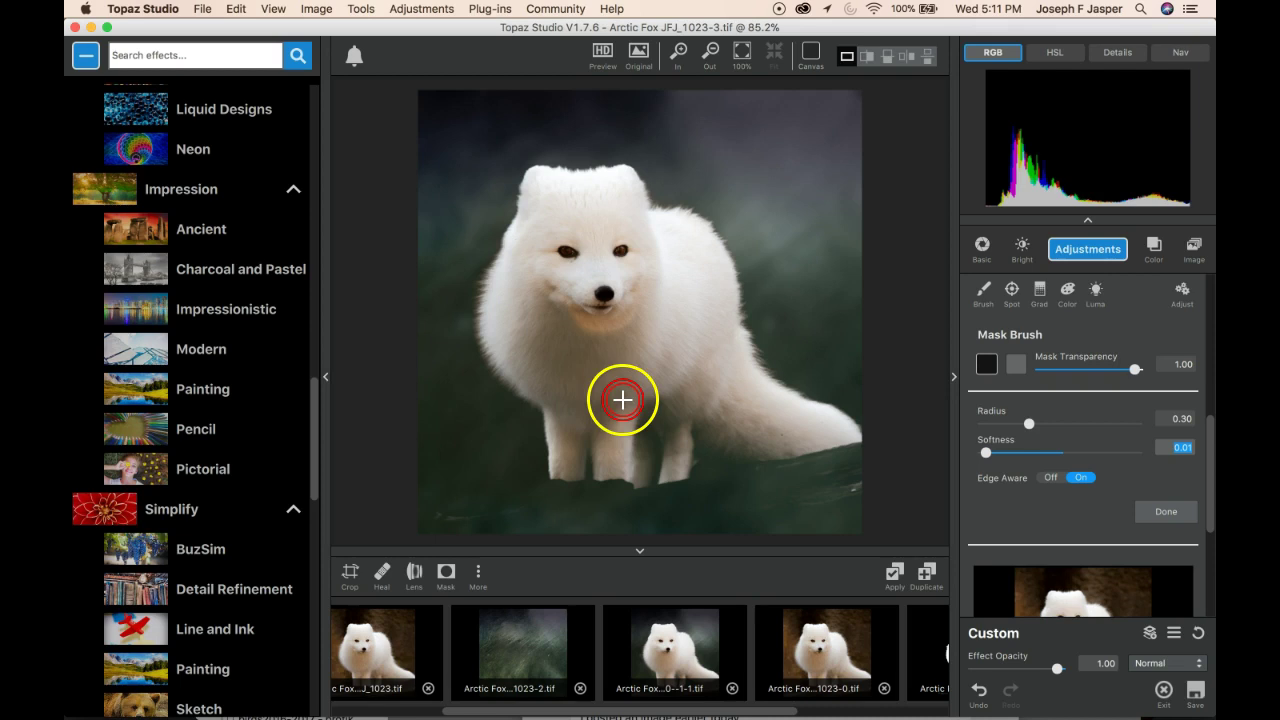
- Paint the fox's face, chest, body, tail and legs back into the mask
click(568, 302)
mouse_move(568, 302)
mouse_down()
mouse_move(544, 369)
mouse_move(556, 314)
mouse_move(547, 358)
mouse_move(537, 338)
mouse_move(566, 348)
mouse_move(607, 326)
mouse_move(603, 363)
mouse_move(640, 343)
mouse_up()
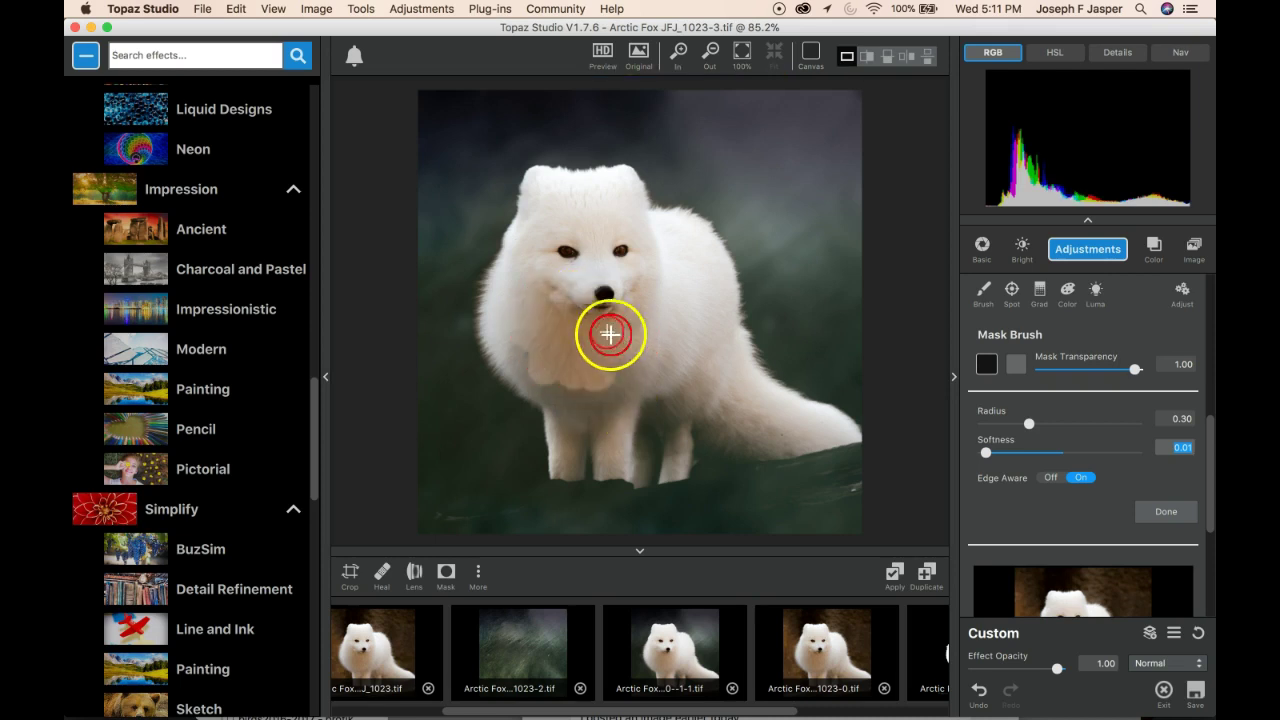
mouse_move(517, 297)
mouse_down()
mouse_move(525, 358)
mouse_move(583, 384)
mouse_move(674, 335)
mouse_move(615, 320)
mouse_move(642, 359)
mouse_move(611, 410)
mouse_move(574, 389)
mouse_move(575, 408)
mouse_move(526, 363)
mouse_up()
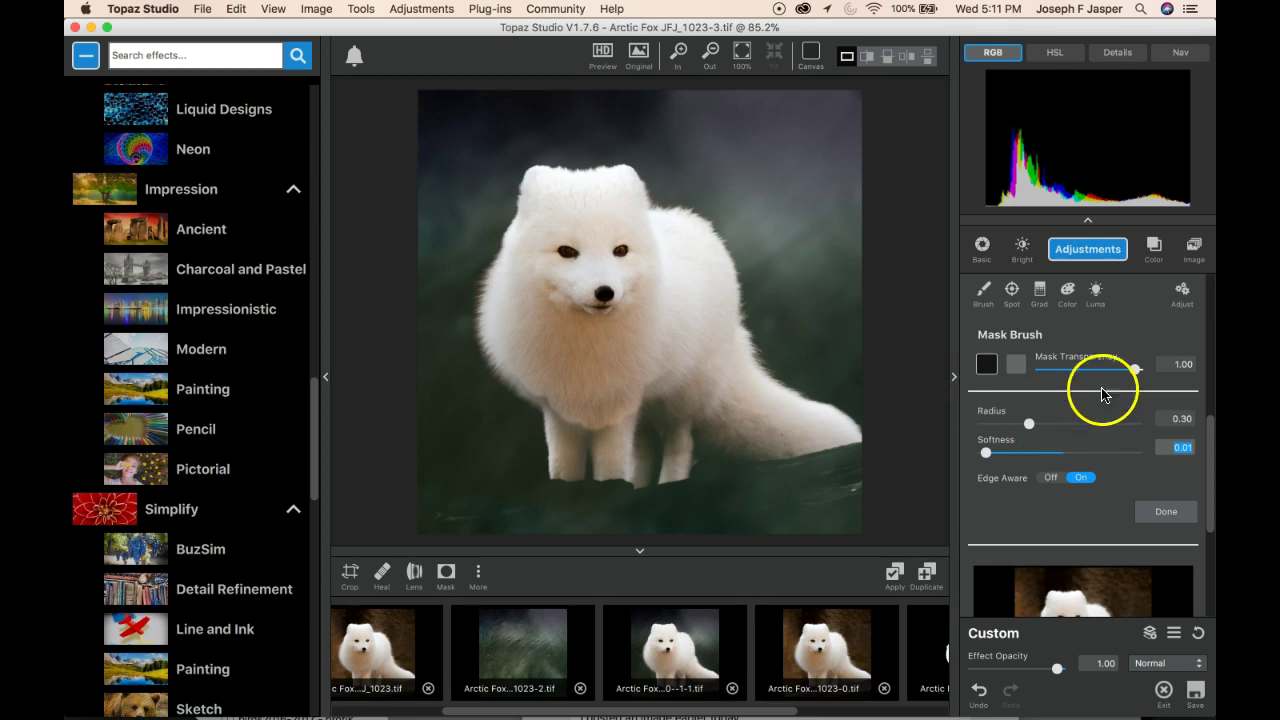
mouse_move(1210, 452)
mouse_down()
mouse_move(1205, 353)
mouse_move(1207, 400)
mouse_up()
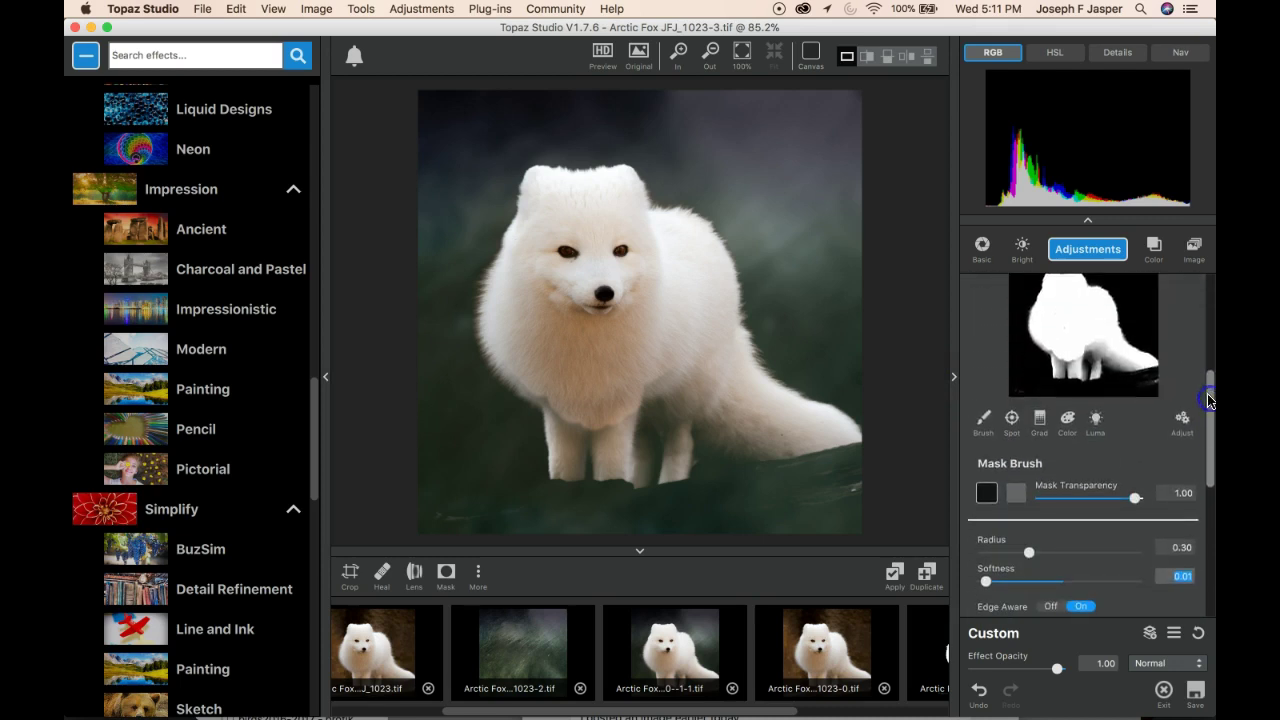
mouse_move(716, 393)
mouse_down()
mouse_move(678, 386)
mouse_move(731, 417)
mouse_move(788, 427)
mouse_move(763, 417)
mouse_up()
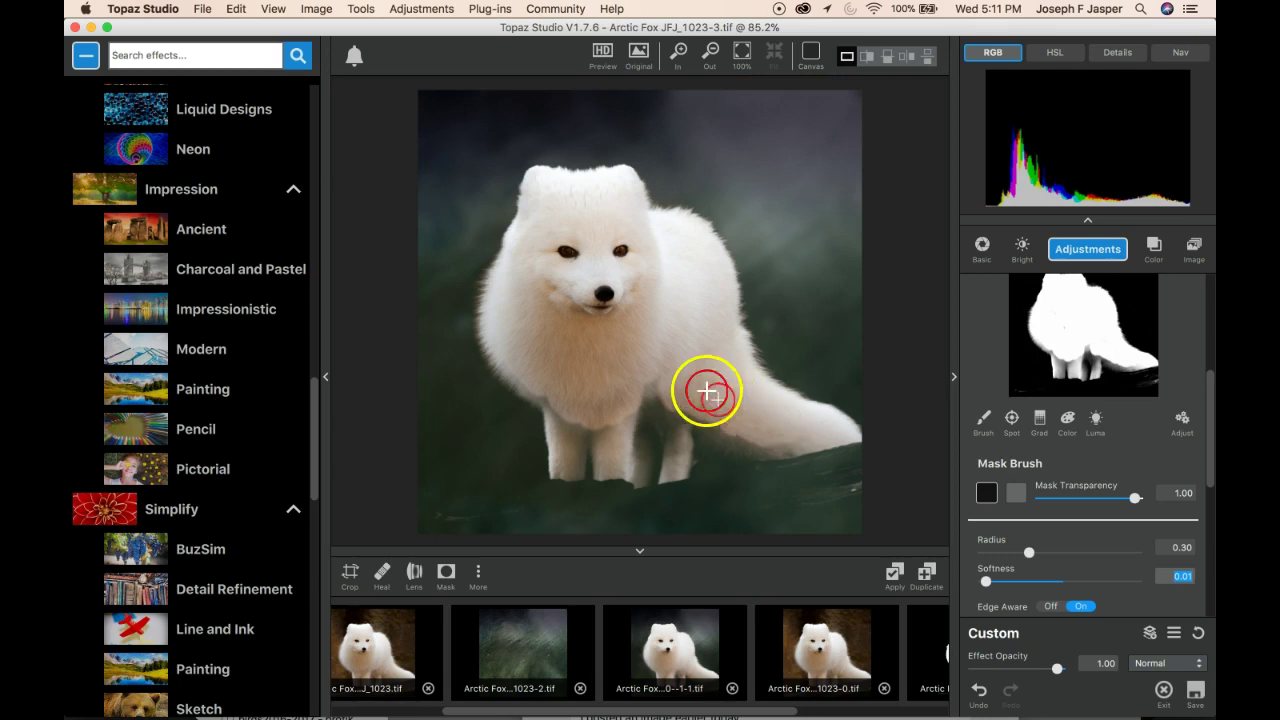
mouse_move(658, 384)
mouse_down()
mouse_move(670, 397)
mouse_move(631, 374)
mouse_move(571, 386)
mouse_move(557, 391)
mouse_move(564, 411)
mouse_up()
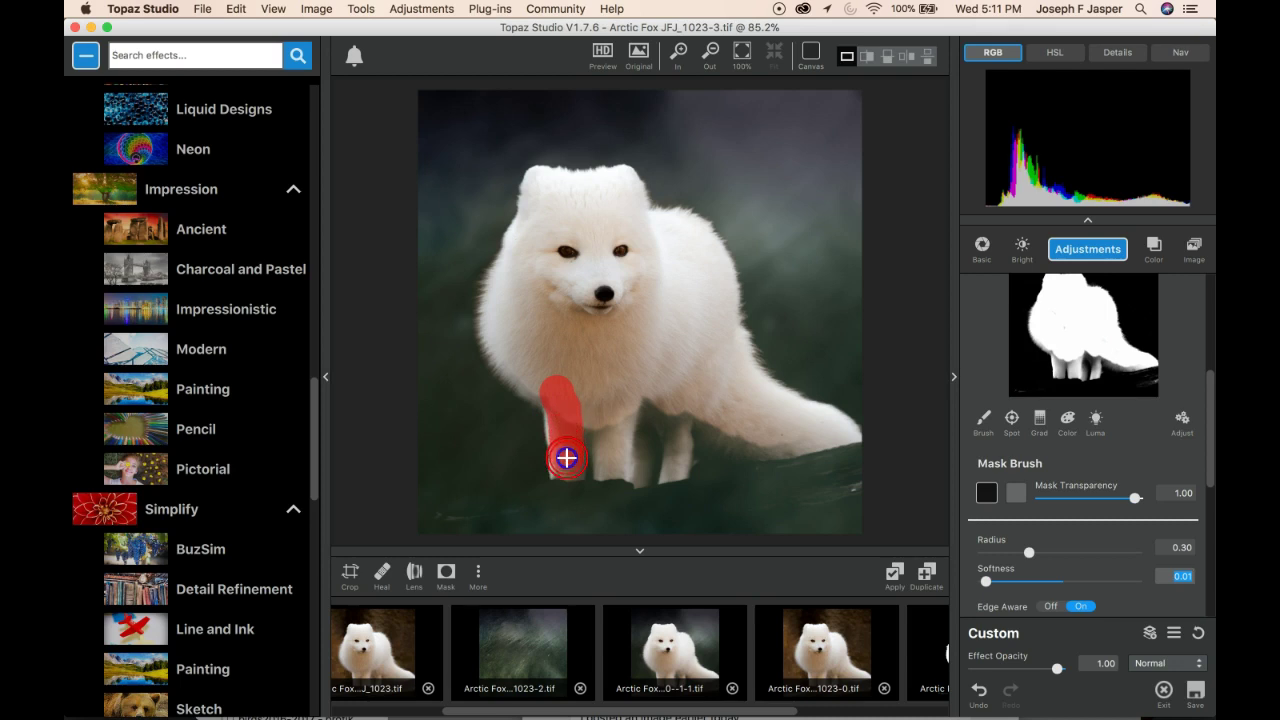
mouse_move(566, 458)
mouse_down()
mouse_move(560, 543)
mouse_move(594, 514)
mouse_move(609, 466)
mouse_move(609, 522)
mouse_move(582, 499)
mouse_move(603, 540)
mouse_up()
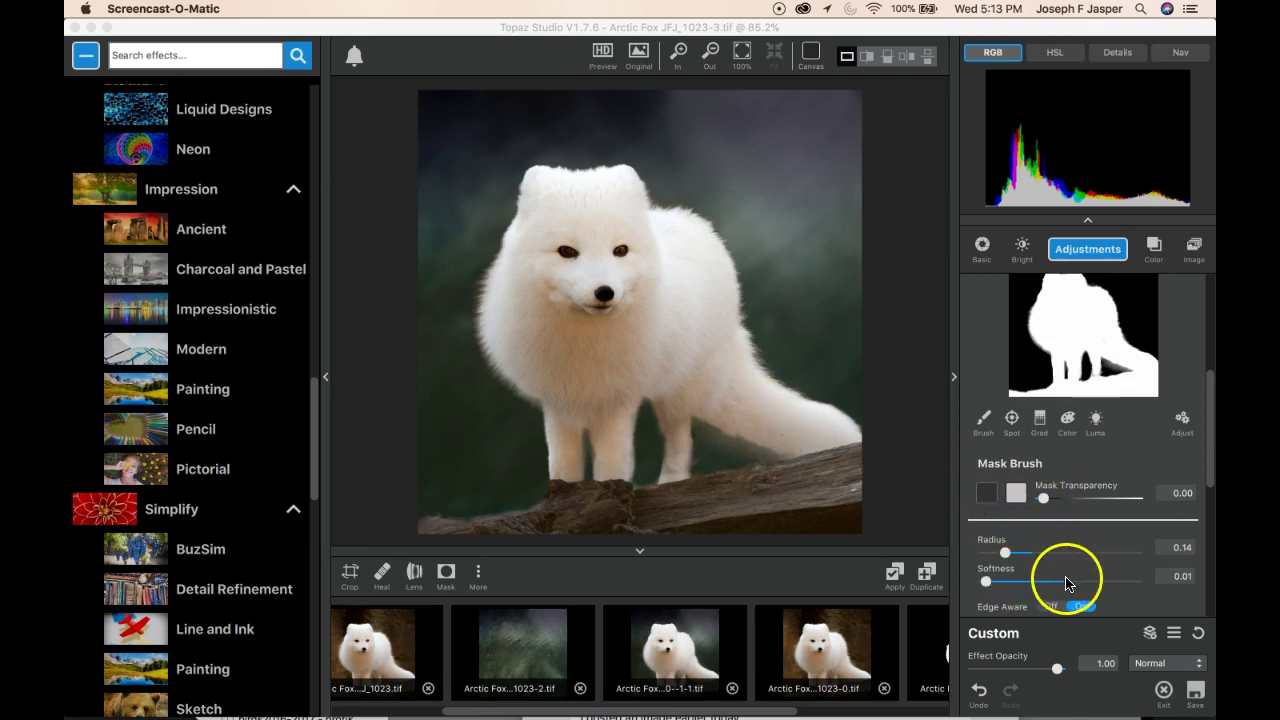
- Paint along the fox's tail and back with brush softness 0.75
click(1098, 580)
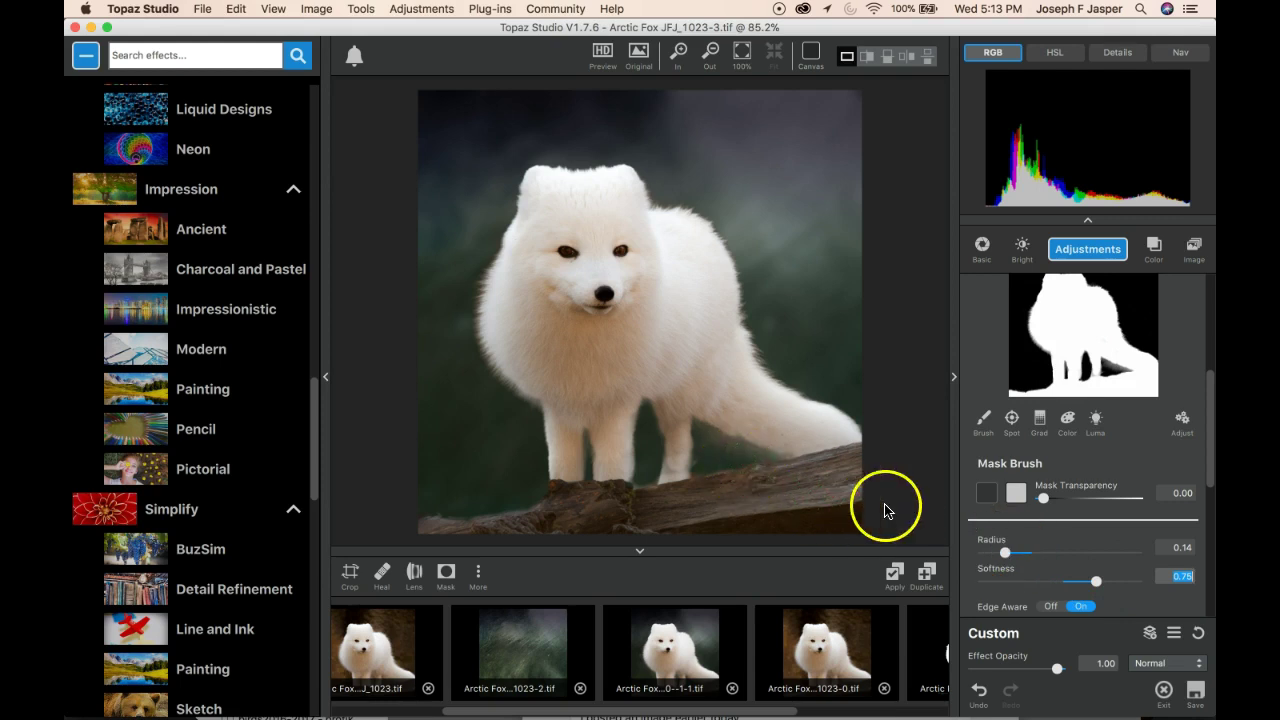
click(1021, 494)
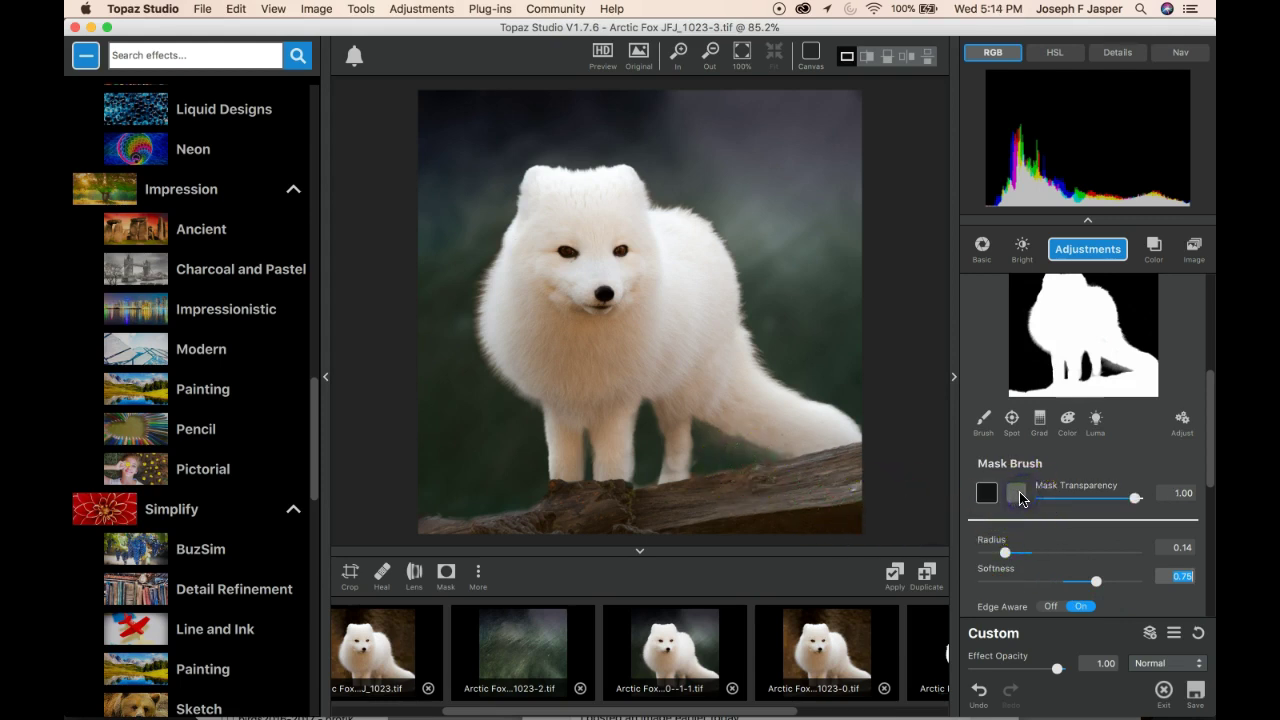
mouse_move(701, 418)
mouse_down()
mouse_move(704, 451)
mouse_move(706, 417)
mouse_up()
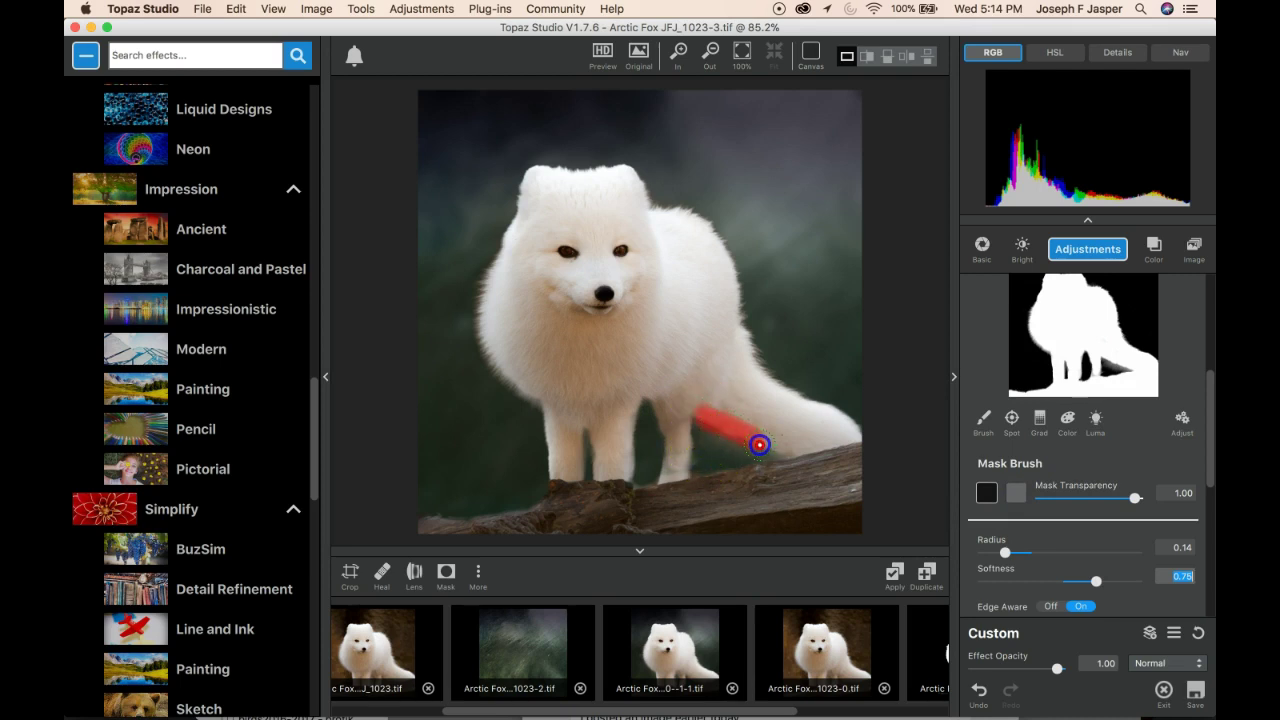
mouse_move(780, 448)
mouse_down()
mouse_move(796, 443)
mouse_move(758, 443)
mouse_up()
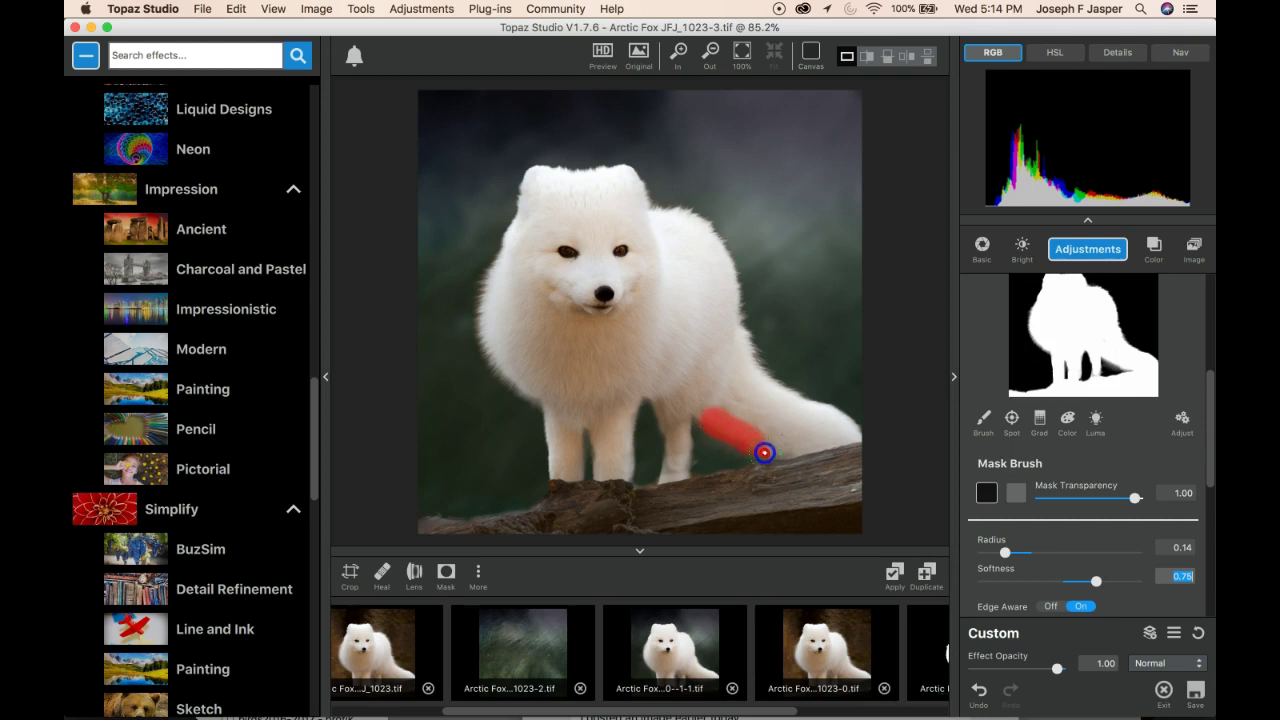
mouse_move(770, 435)
mouse_down()
mouse_move(727, 348)
mouse_move(731, 321)
mouse_move(747, 357)
mouse_move(734, 401)
mouse_up()
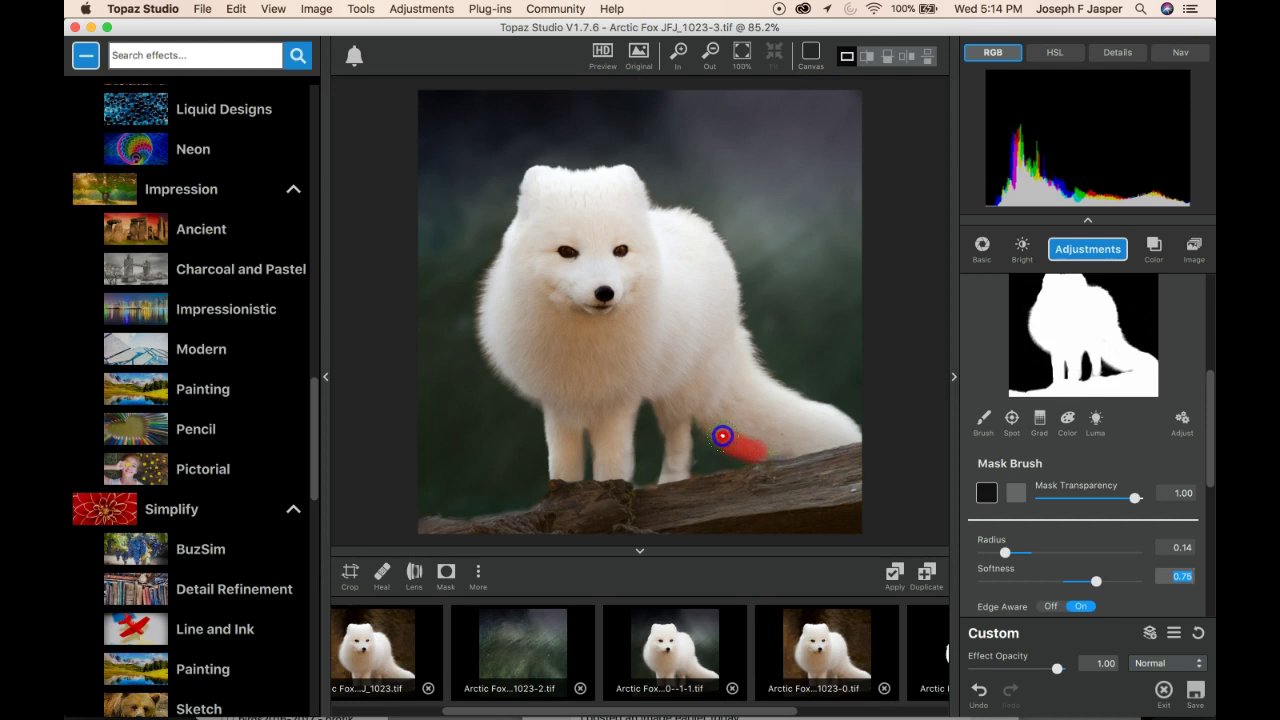
drag(708, 430, 706, 424)
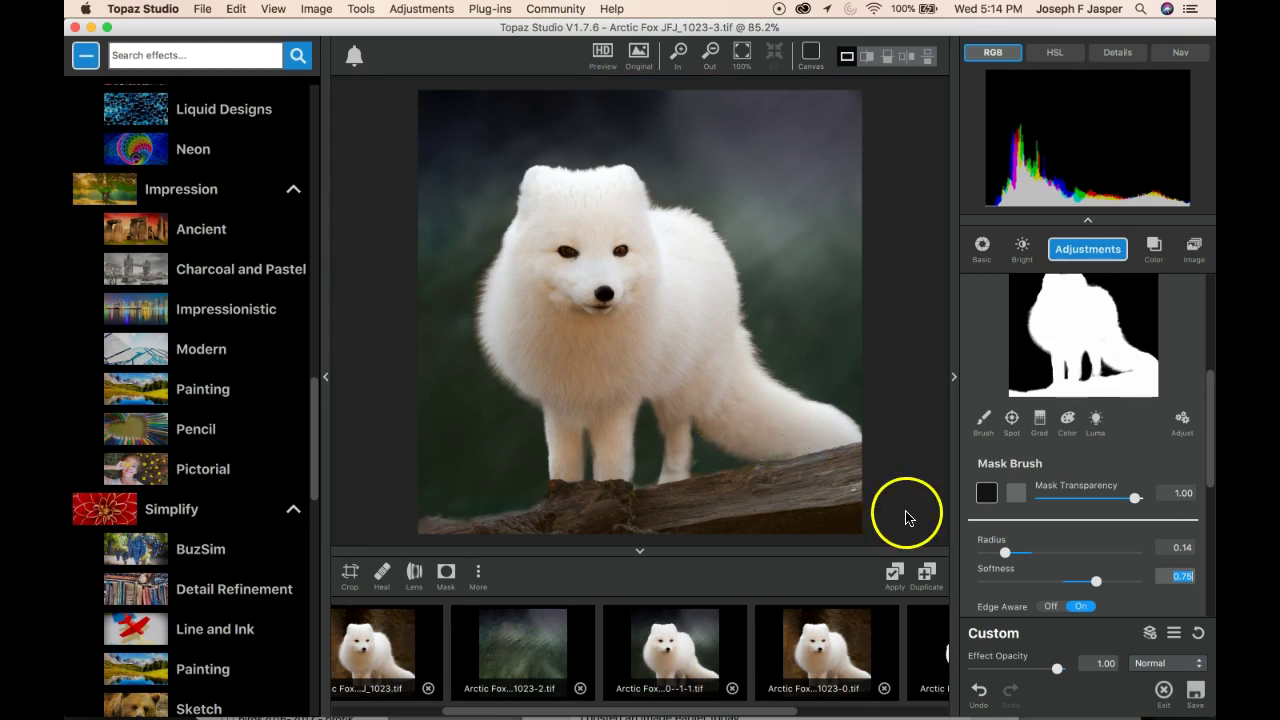
- Raise softness to 0.93 and feather the tail, left side and chest edges
click(1121, 584)
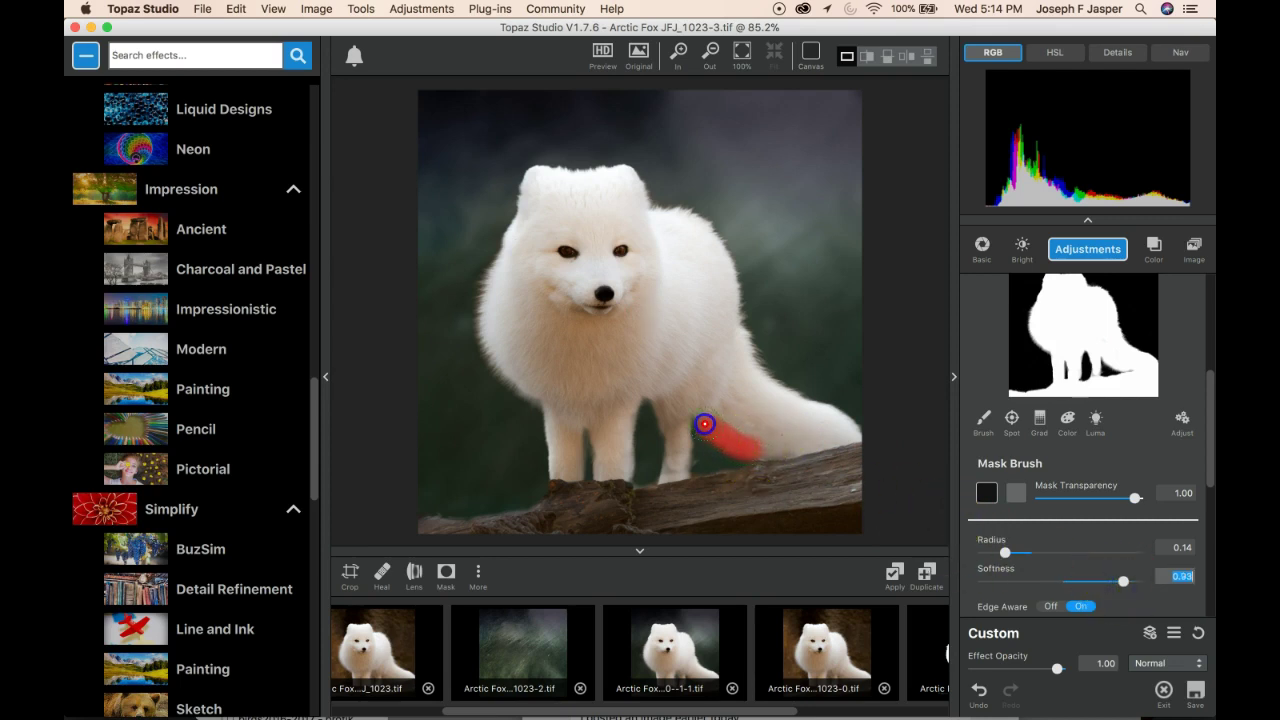
drag(705, 424, 706, 423)
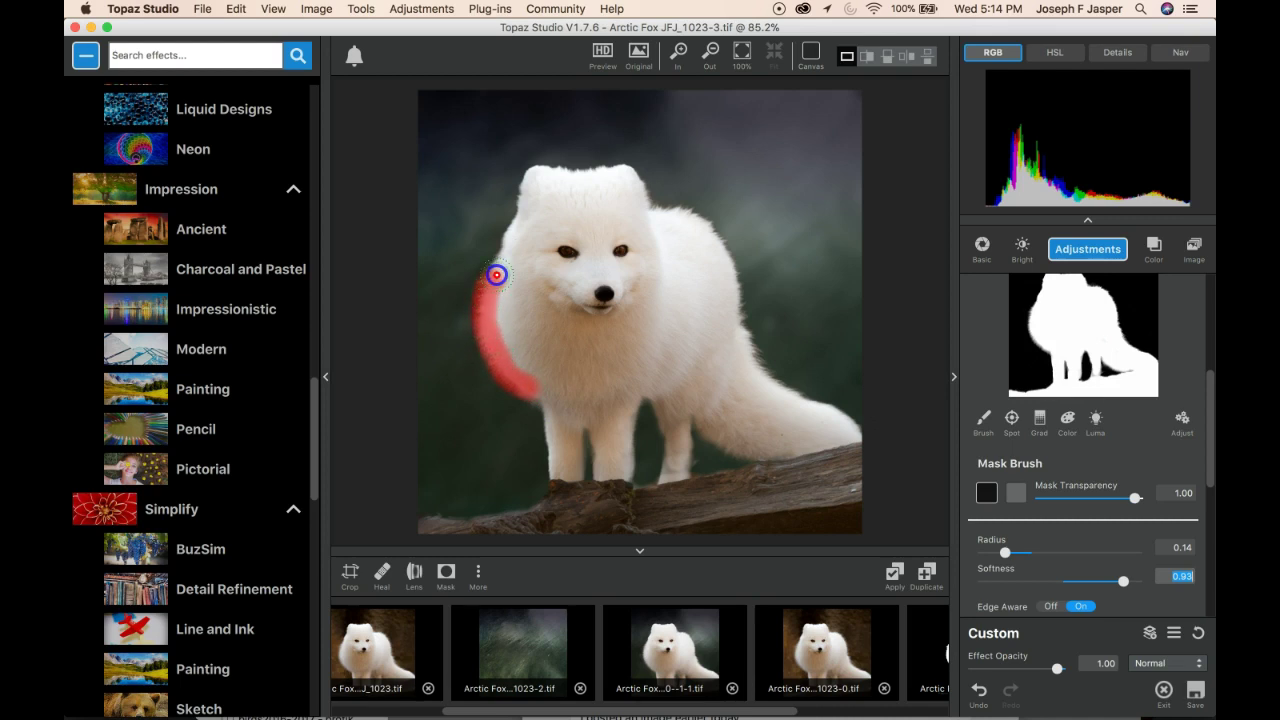
drag(497, 275, 499, 273)
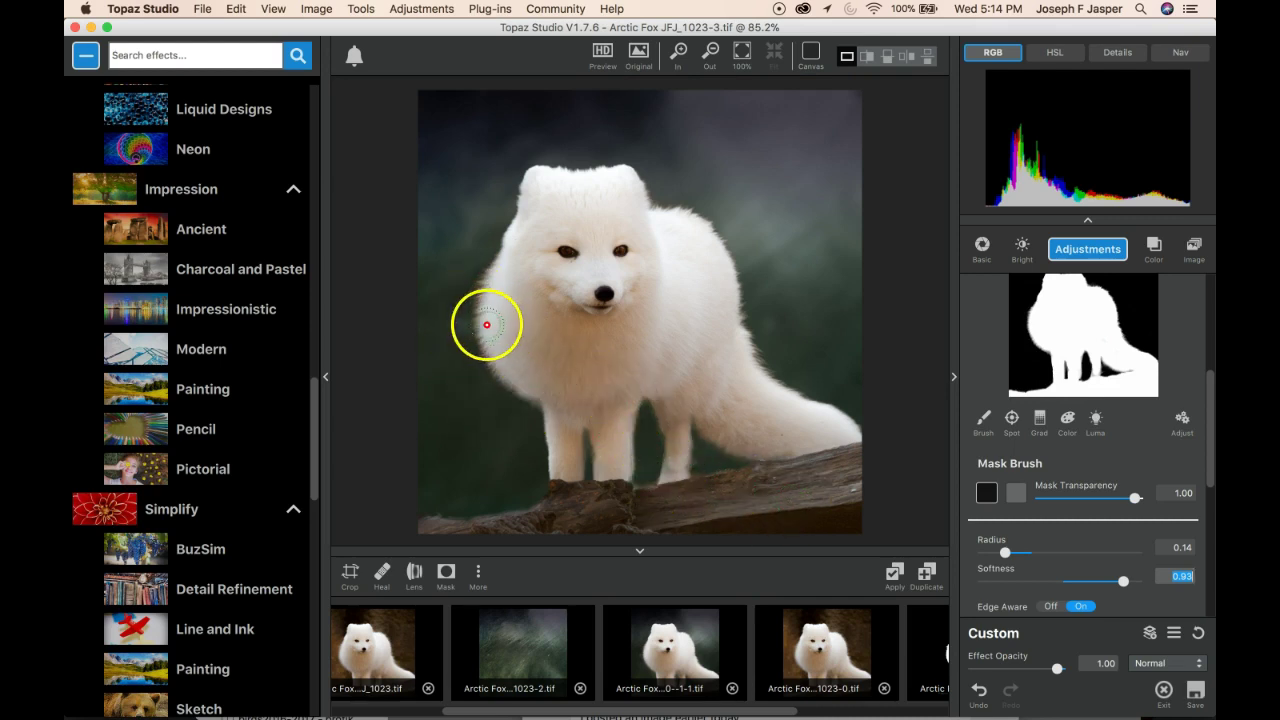
drag(480, 323, 510, 368)
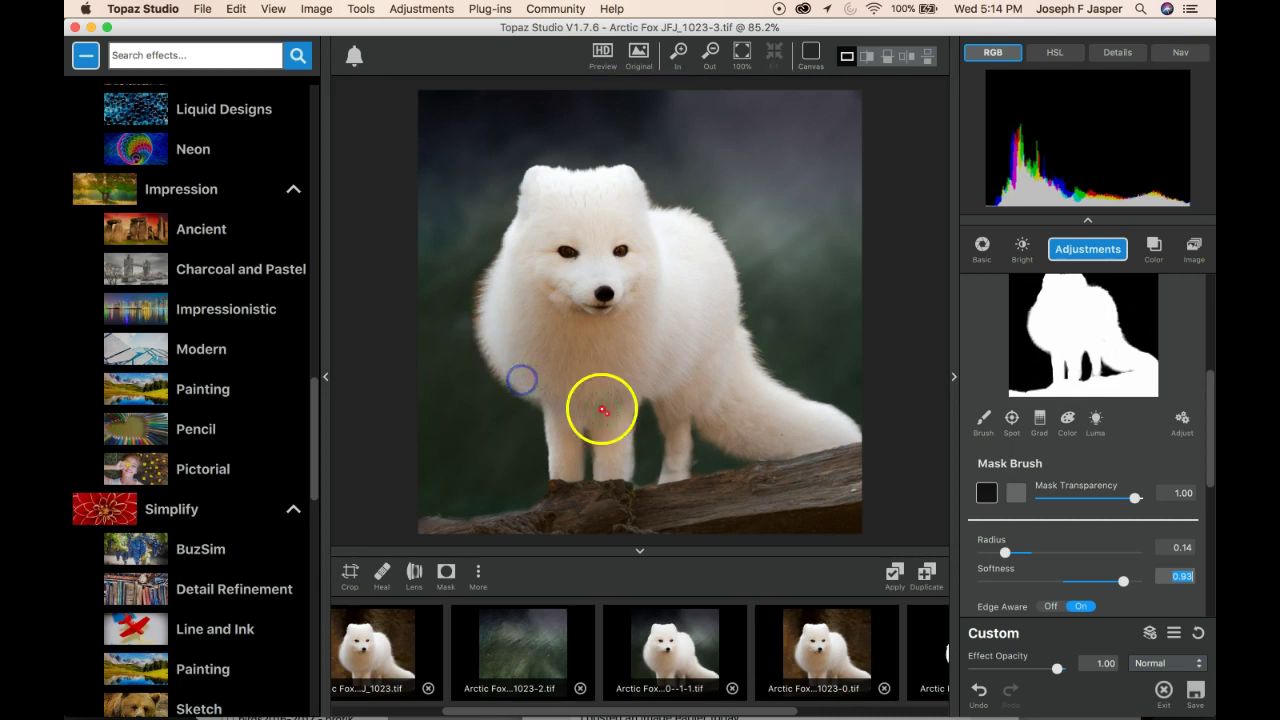
- Clear stray background around the fox's left and right edges with radius 0.32
click(987, 492)
drag(1005, 552, 1032, 552)
mouse_move(542, 389)
mouse_down()
mouse_move(457, 289)
mouse_move(467, 269)
mouse_up()
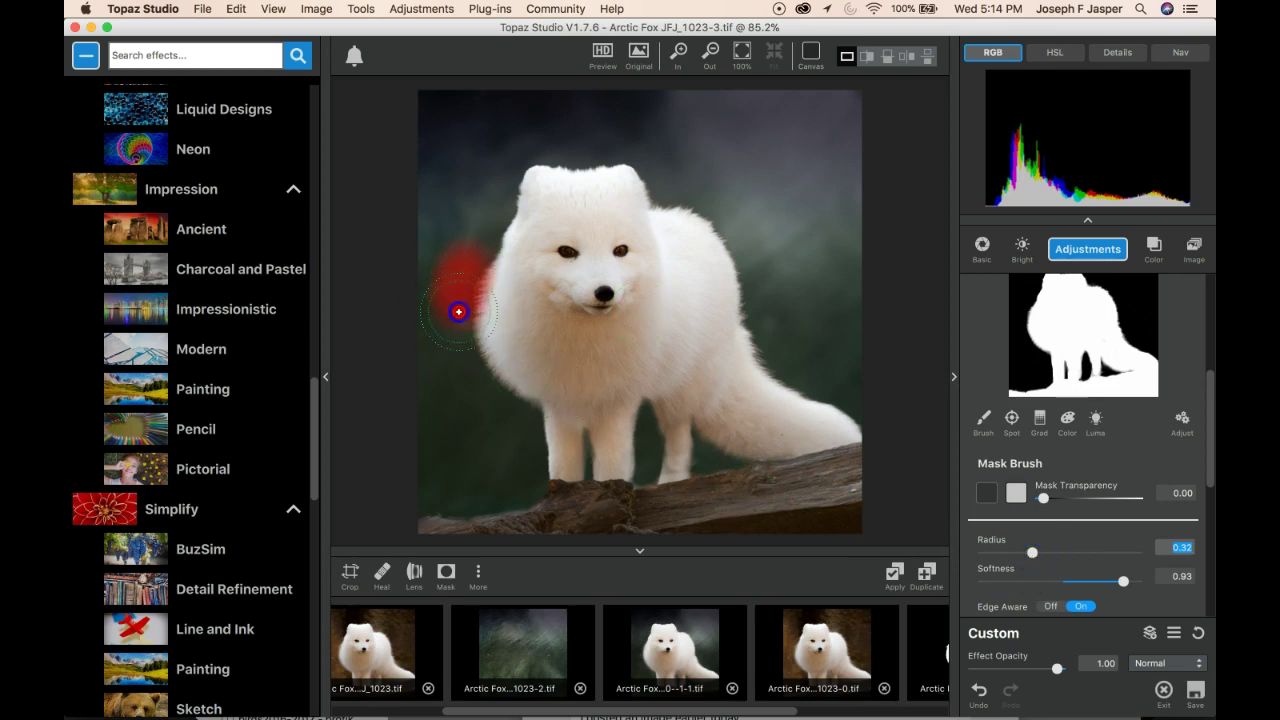
drag(466, 358, 486, 395)
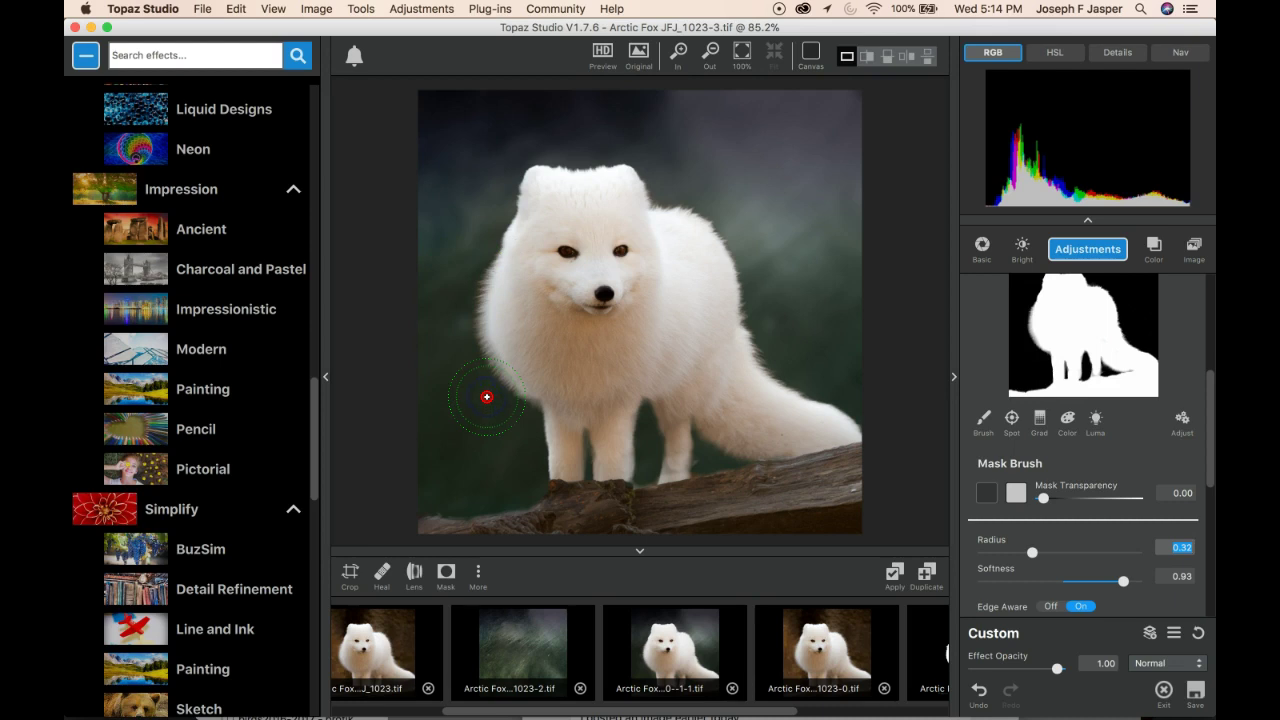
mouse_move(772, 350)
mouse_down()
mouse_move(755, 270)
mouse_move(706, 377)
mouse_move(646, 457)
mouse_move(688, 496)
mouse_move(803, 500)
mouse_move(858, 563)
mouse_move(974, 520)
mouse_move(1070, 388)
mouse_up()
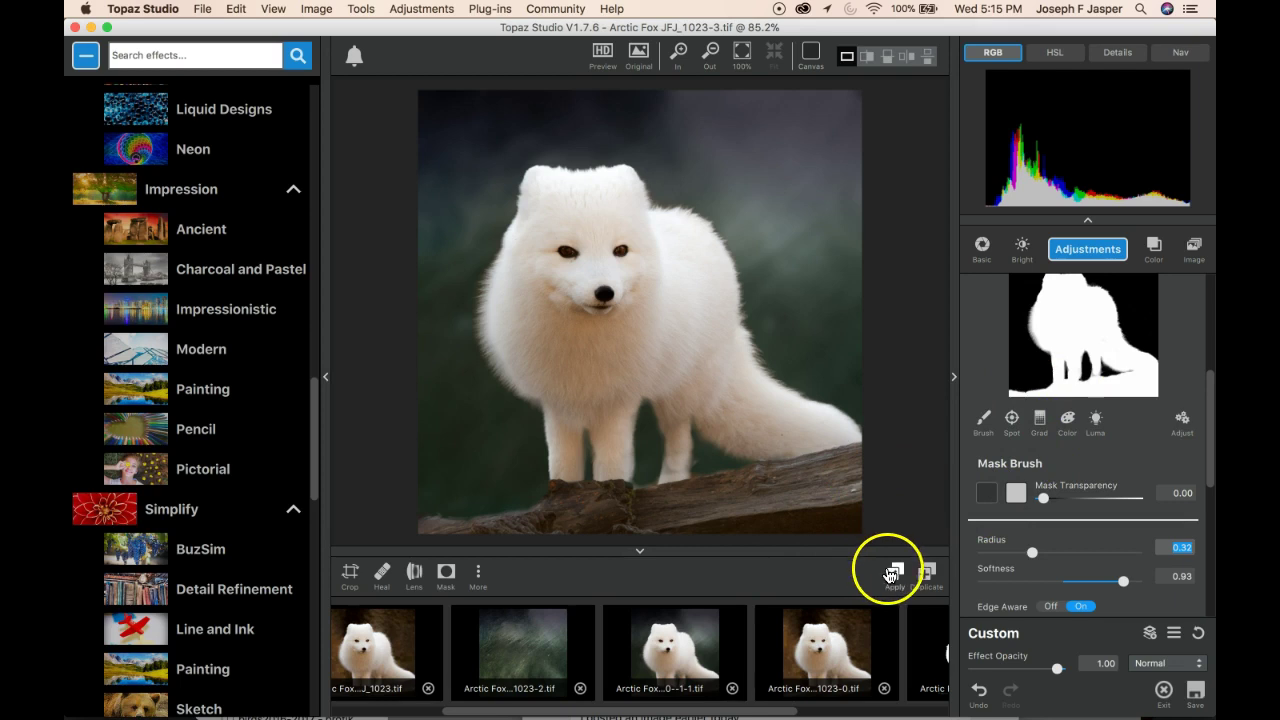